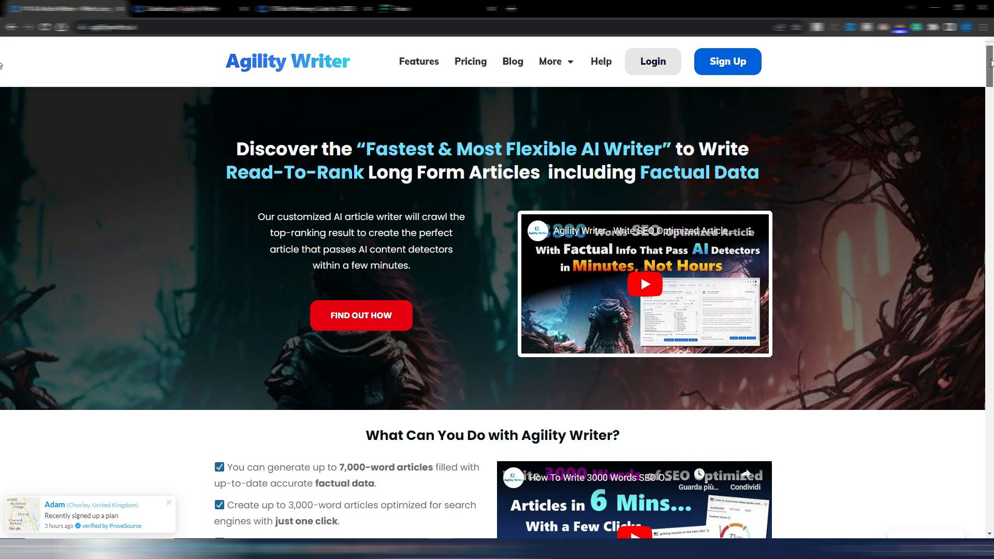
Look over the feature overview and demo videos on the Agility Writer home page and return to its beginning.
{"action": "scroll", "coordinate": [1, 84], "scroll_direction": "down", "scroll_amount": 5}
{"action": "scroll", "coordinate": [1, 85], "scroll_direction": "down", "scroll_amount": 10}
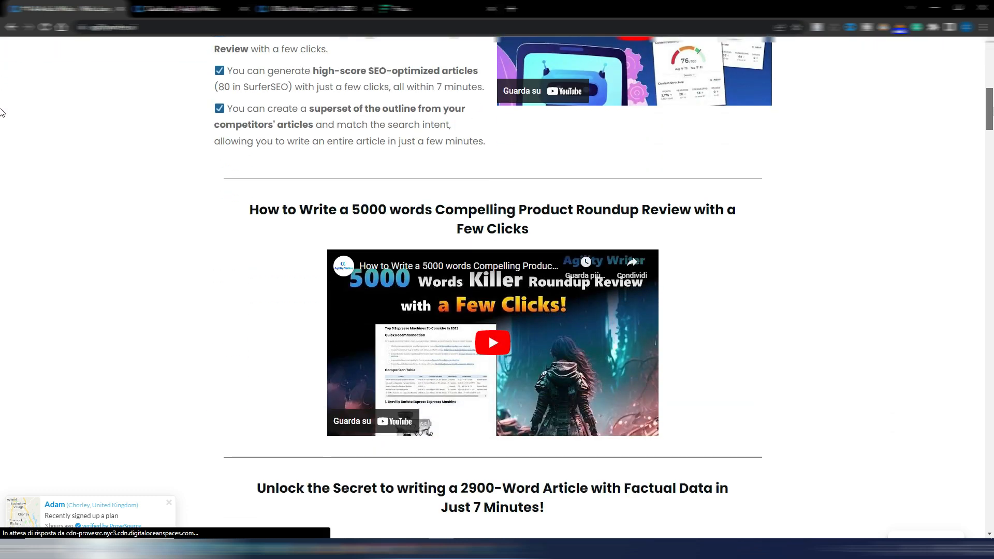
{"action": "left_click_drag", "start_coordinate": [993, 141], "coordinate": [991, 56]}
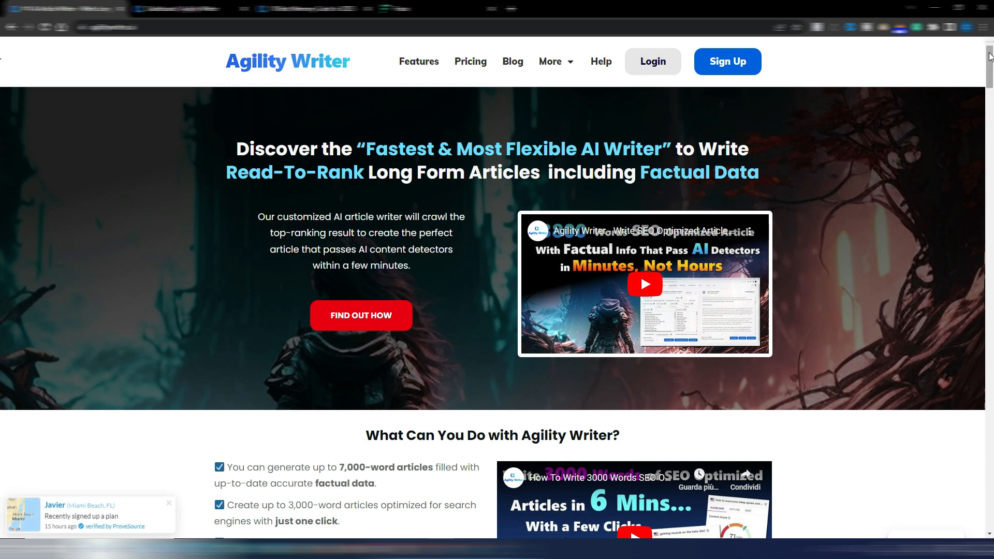
{"action": "mouse_move", "coordinate": [990, 55]}
{"action": "left_mouse_down"}
{"action": "mouse_move", "coordinate": [990, 176]}
{"action": "mouse_move", "coordinate": [989, 55]}
{"action": "left_mouse_up"}
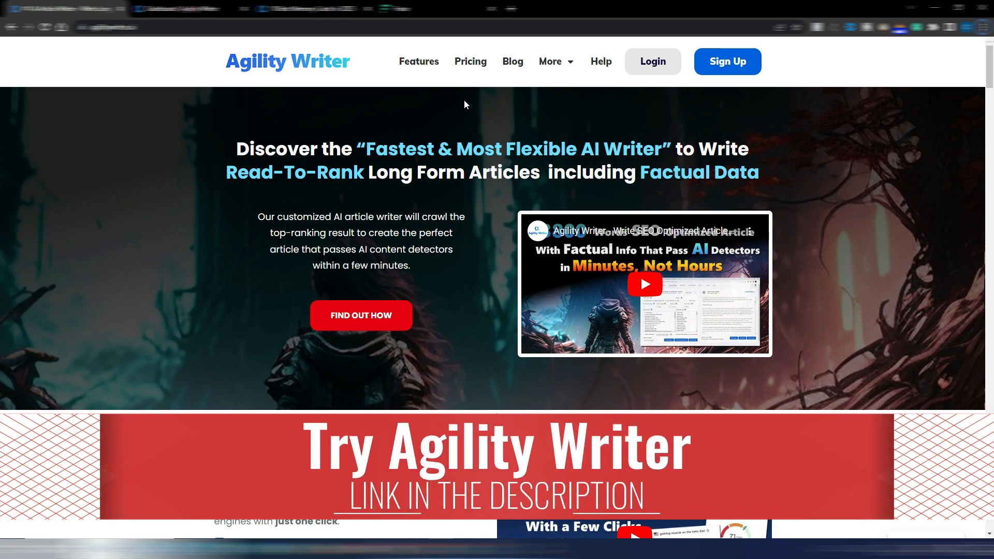
Open the pricing page and examine the credits and features of the Premium, Pro and Basic plans.
{"action": "left_click", "coordinate": [469, 60]}
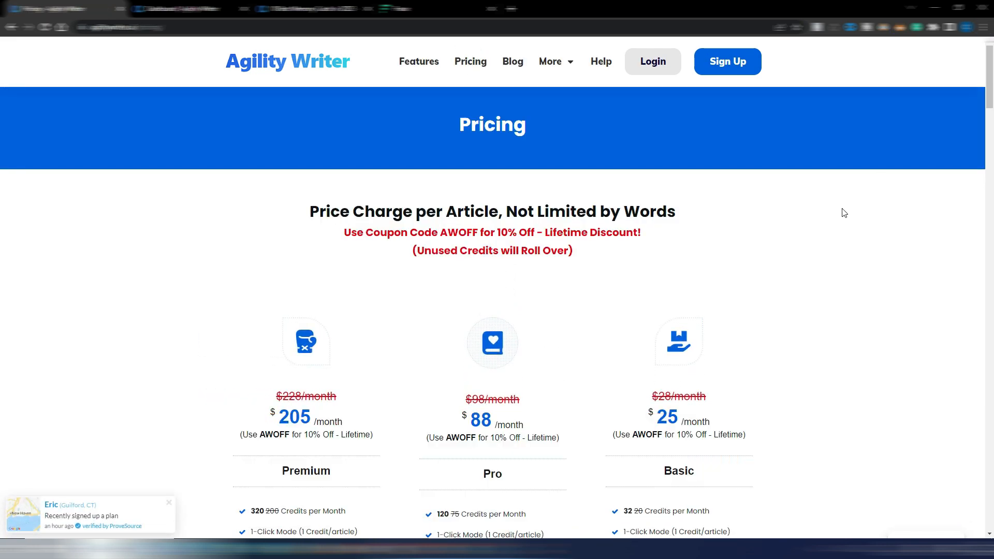
{"action": "scroll", "coordinate": [844, 213], "scroll_direction": "down", "scroll_amount": 4}
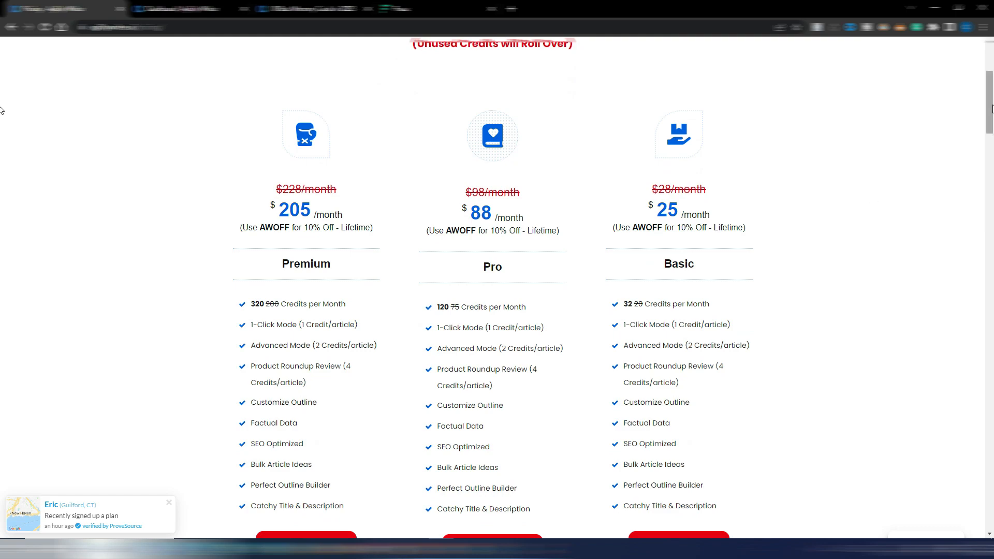
{"action": "mouse_move", "coordinate": [989, 110]}
{"action": "left_mouse_down"}
{"action": "mouse_move", "coordinate": [990, 239]}
{"action": "mouse_move", "coordinate": [989, 104]}
{"action": "mouse_move", "coordinate": [990, 118]}
{"action": "left_mouse_up"}
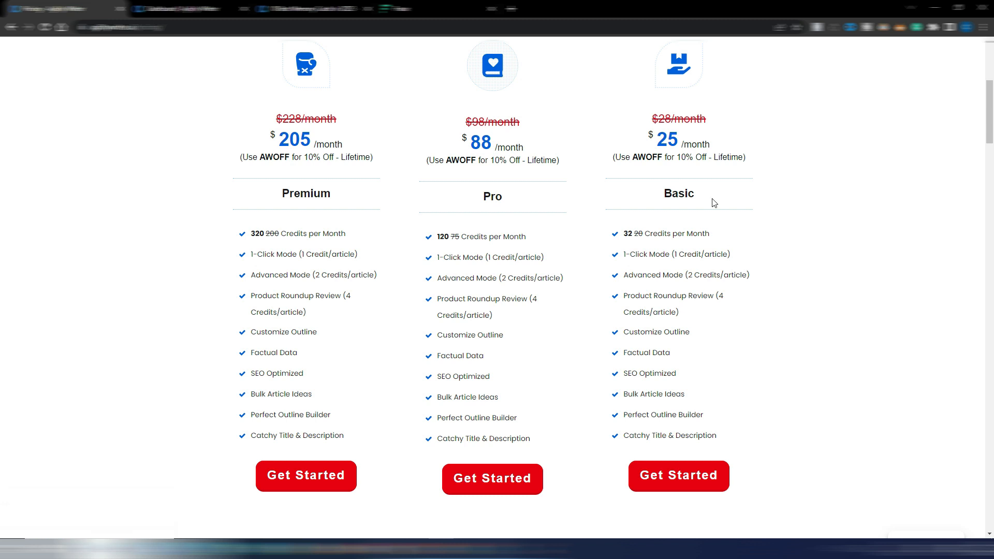
{"action": "scroll", "coordinate": [713, 204], "scroll_direction": "up", "scroll_amount": 1}
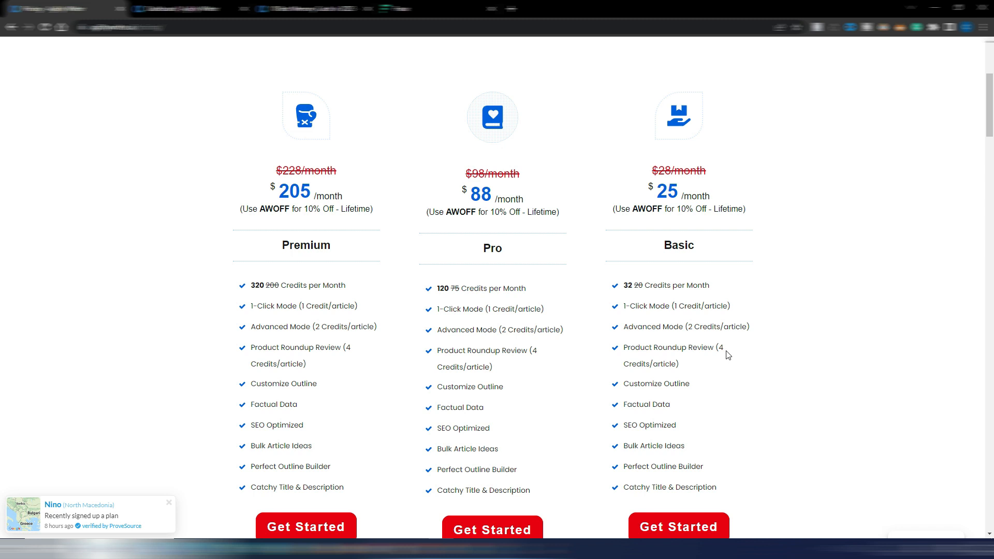
{"action": "left_click_drag", "start_coordinate": [756, 325], "coordinate": [649, 327]}
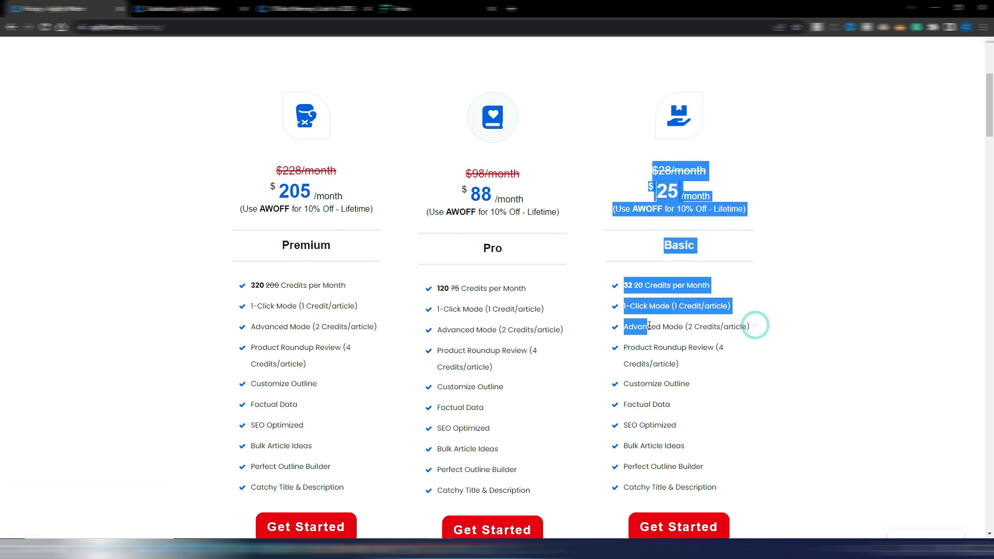
{"action": "left_click", "coordinate": [649, 326]}
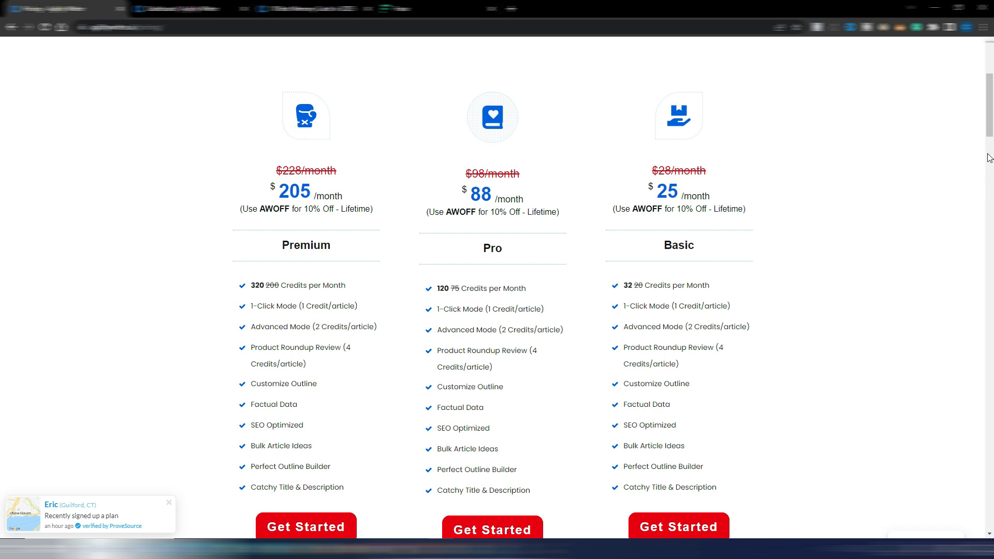
{"action": "left_click", "coordinate": [991, 118]}
{"action": "left_click_drag", "start_coordinate": [991, 118], "coordinate": [991, 124]}
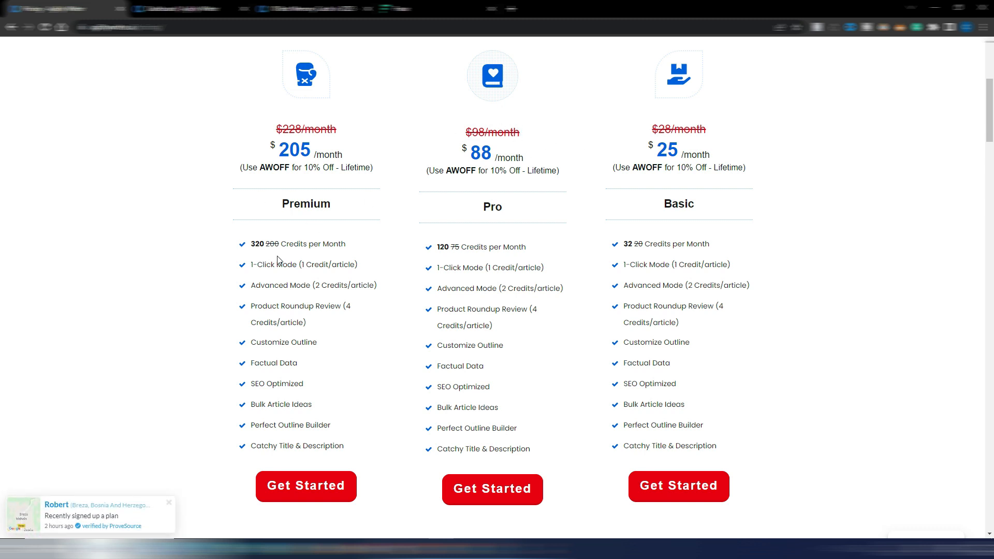
Examine the Ultimate and Elite plans on the pricing page and return to the smaller plans for comparison.
{"action": "scroll", "coordinate": [504, 311], "scroll_direction": "down", "scroll_amount": 8}
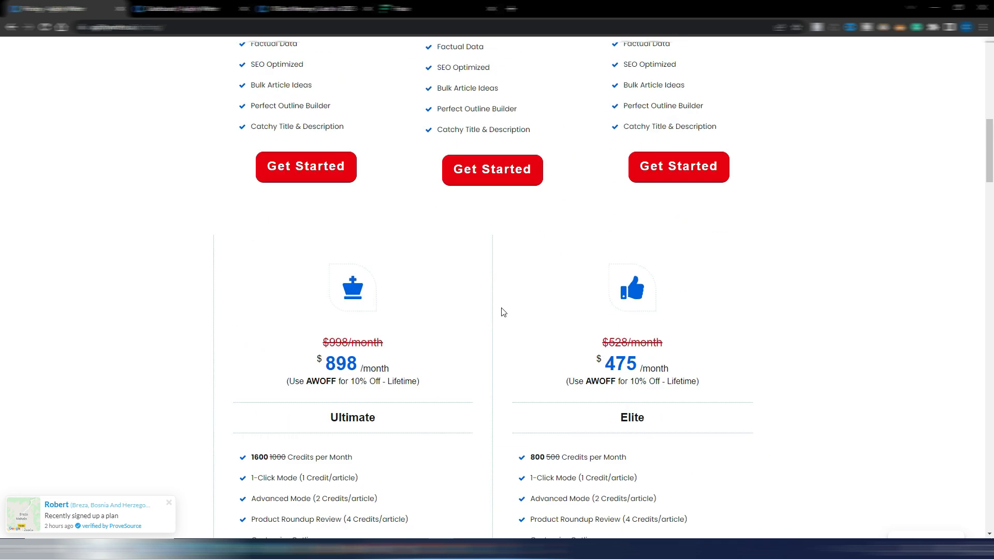
{"action": "scroll", "coordinate": [672, 334], "scroll_direction": "down", "scroll_amount": 1}
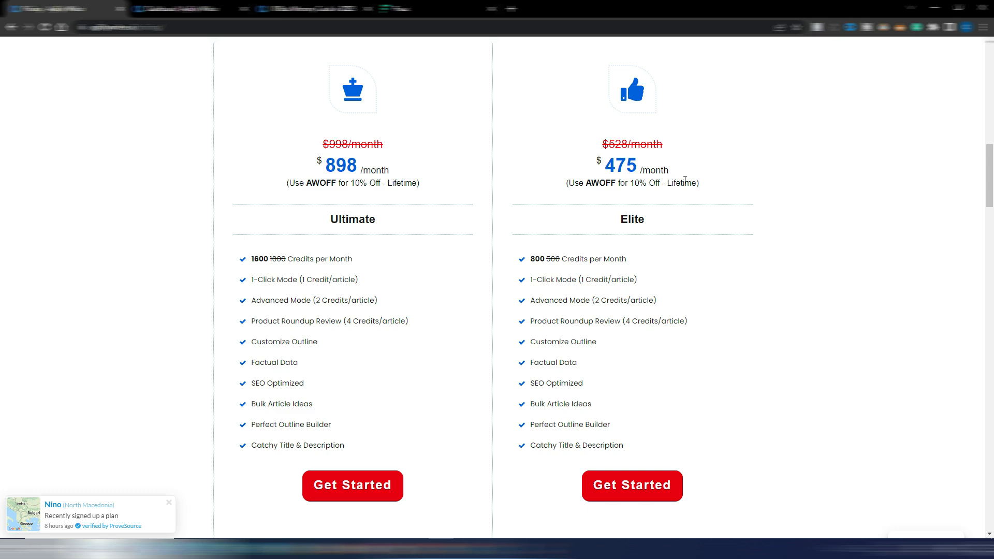
{"action": "scroll", "coordinate": [871, 374], "scroll_direction": "up", "scroll_amount": 10}
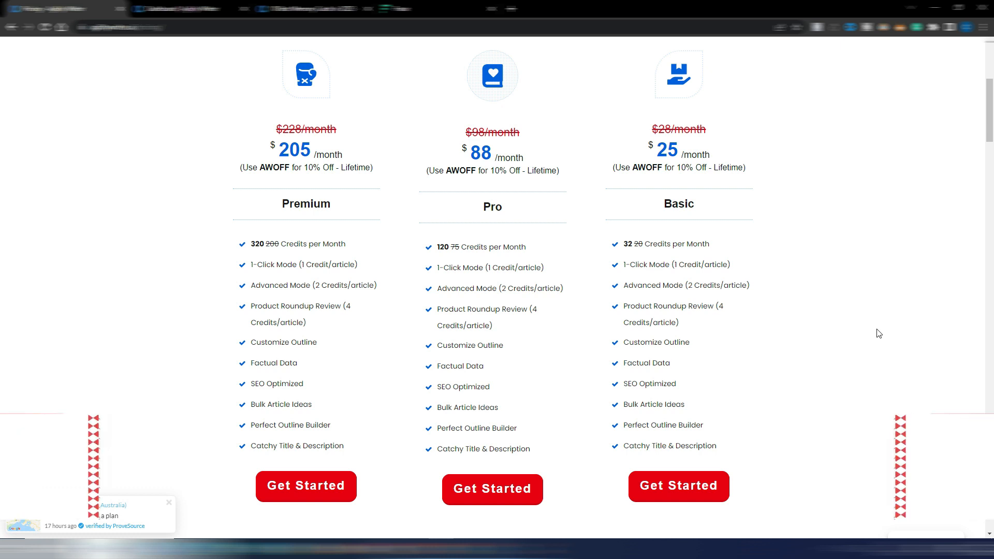
{"action": "scroll", "coordinate": [879, 333], "scroll_direction": "up", "scroll_amount": 5}
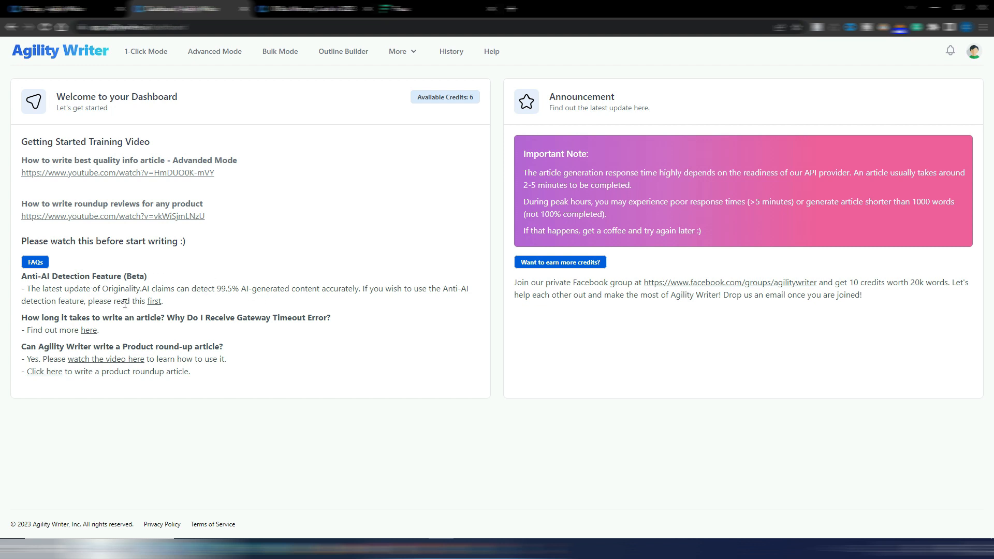
Open the dashboard's Anti-AI Detection help article in a new tab and read its quality expectations and test results.
{"action": "right_click", "coordinate": [155, 303]}
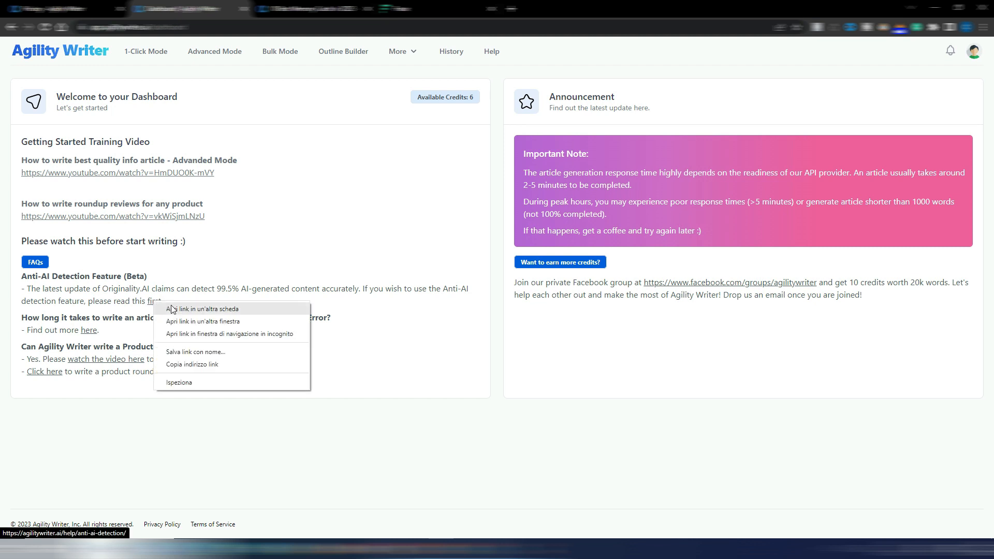
{"action": "left_click", "coordinate": [173, 309]}
{"action": "key", "text": "ctrl+Tab"}
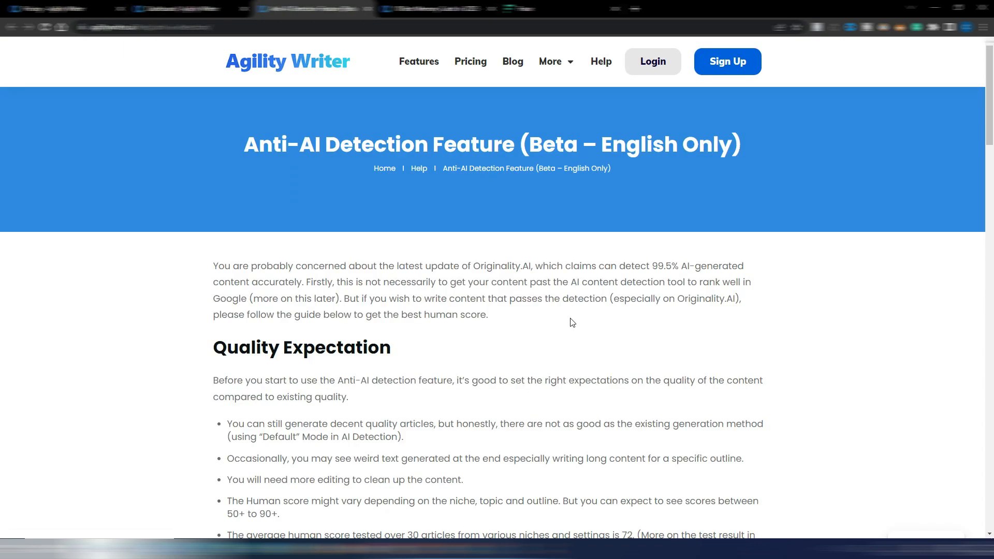
{"action": "scroll", "coordinate": [573, 322], "scroll_direction": "down", "scroll_amount": 4}
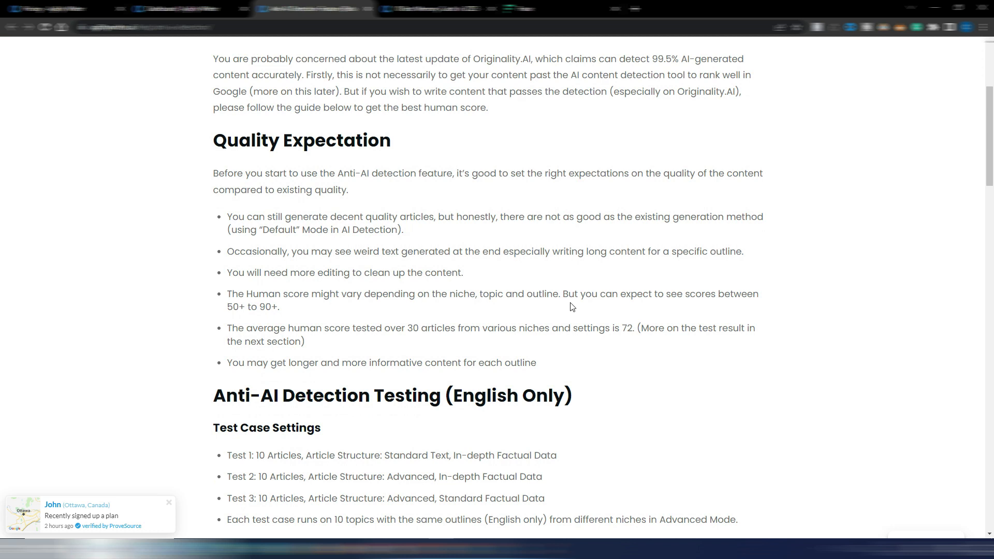
{"action": "scroll", "coordinate": [572, 306], "scroll_direction": "down", "scroll_amount": 5}
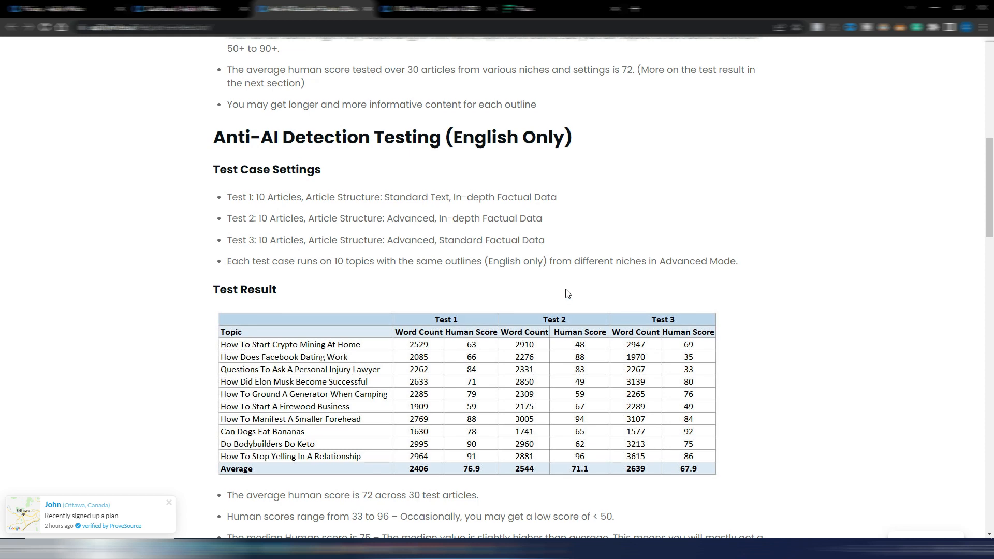
{"action": "scroll", "coordinate": [572, 307], "scroll_direction": "up", "scroll_amount": 8}
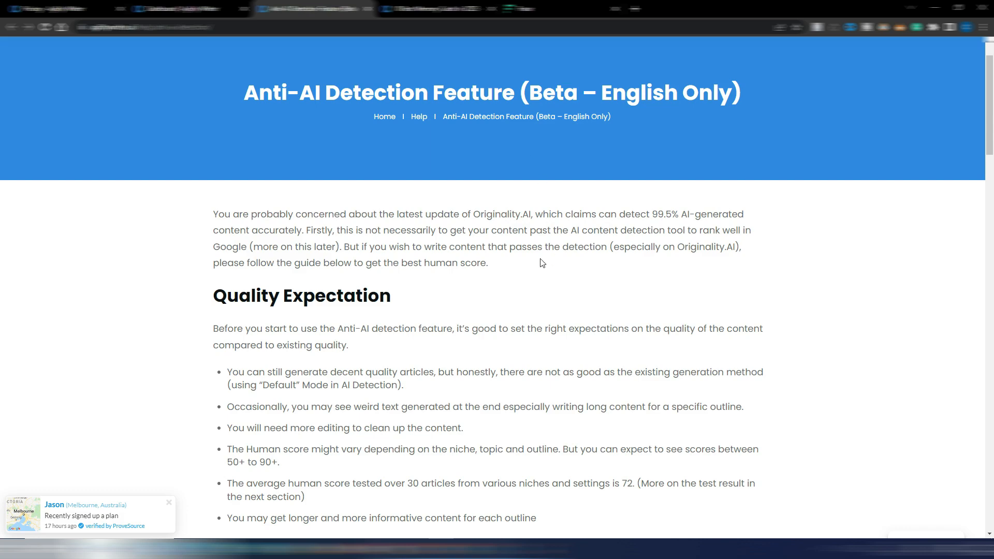
{"action": "scroll", "coordinate": [543, 257], "scroll_direction": "down", "scroll_amount": 13}
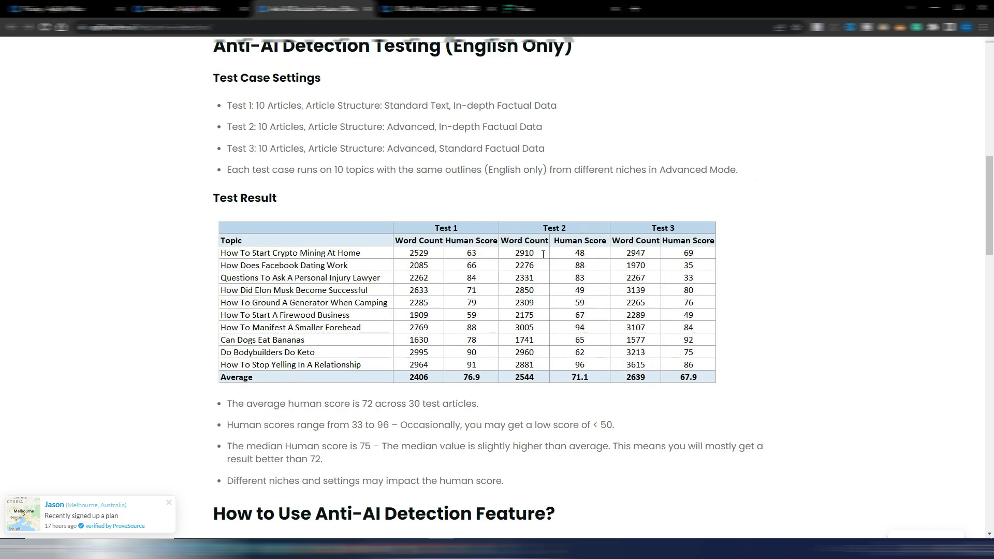
Review how to use the Anti-AI Detection feature and its best settings, return to the article's introduction, and close the article.
{"action": "scroll", "coordinate": [543, 257], "scroll_direction": "down", "scroll_amount": 11}
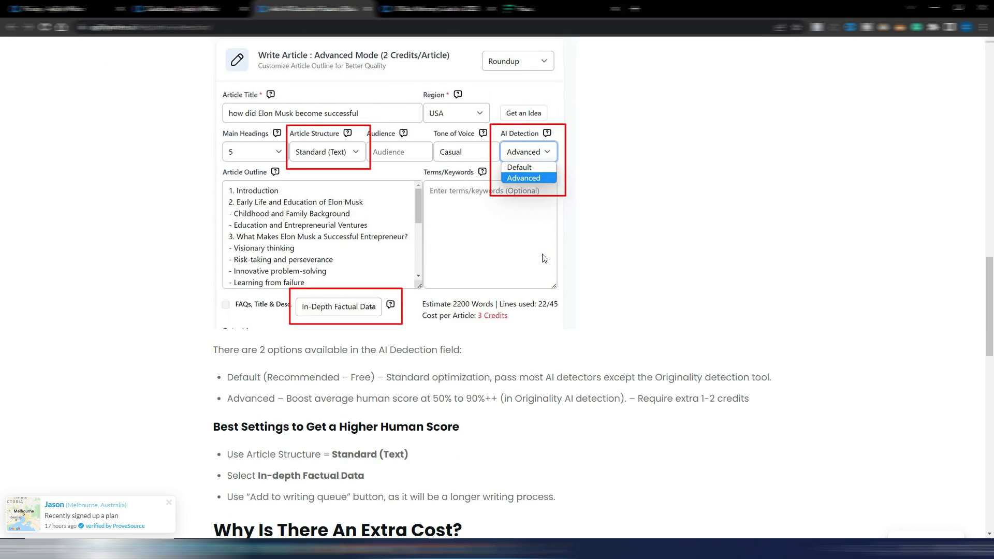
{"action": "scroll", "coordinate": [550, 254], "scroll_direction": "up", "scroll_amount": 20}
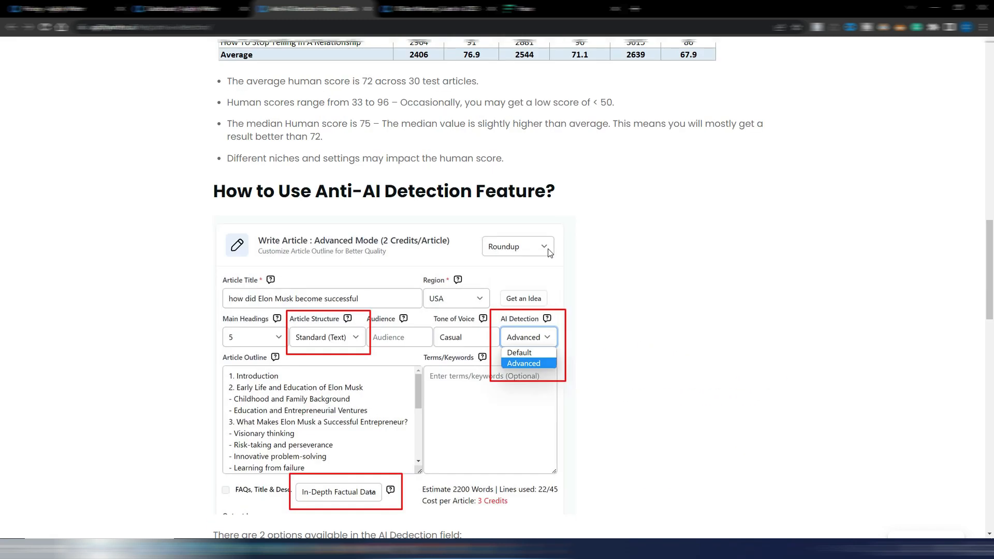
{"action": "scroll", "coordinate": [549, 249], "scroll_direction": "up", "scroll_amount": 1}
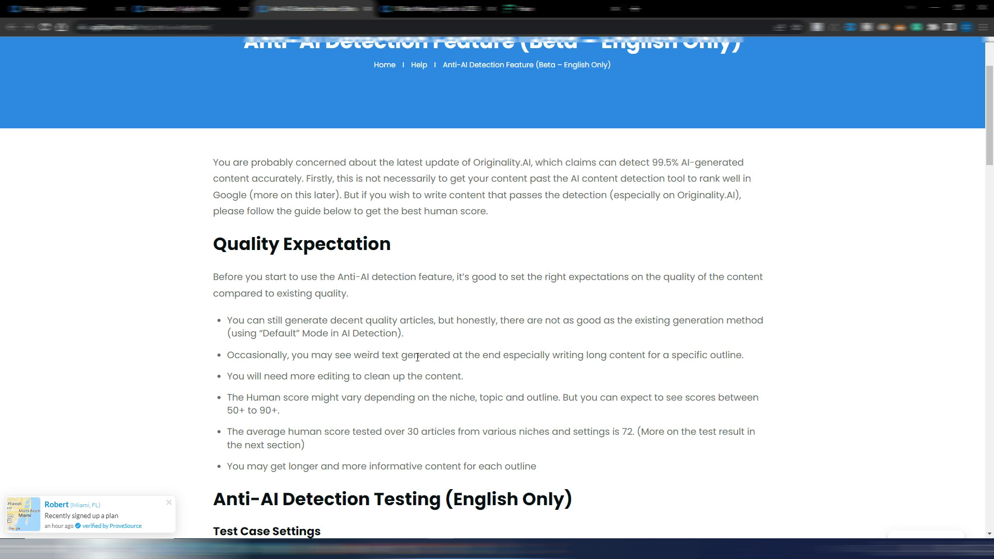
{"action": "key", "text": "ctrl+w"}
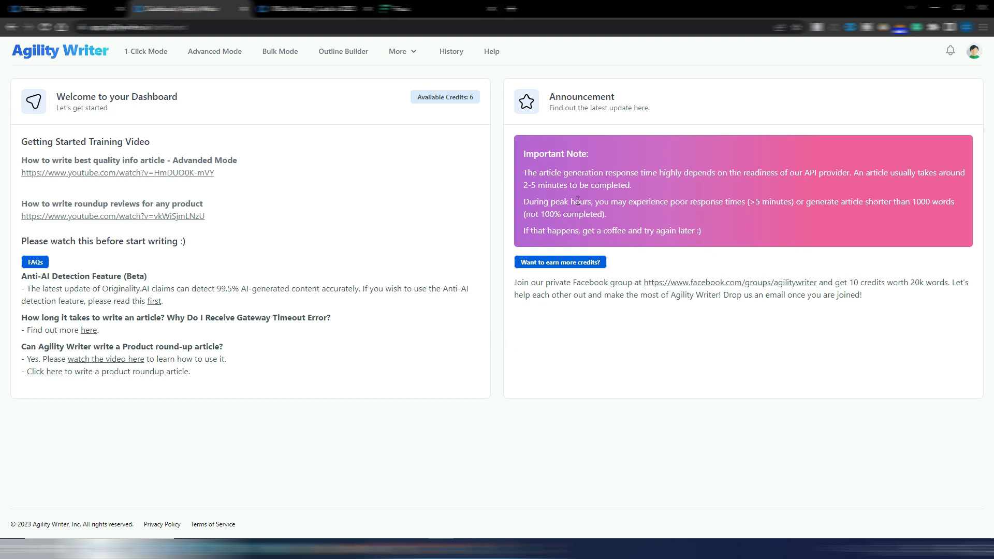
Open the 1-Click, Advanced and Bulk writing modes in turn to examine their article settings.
{"action": "left_click", "coordinate": [143, 52]}
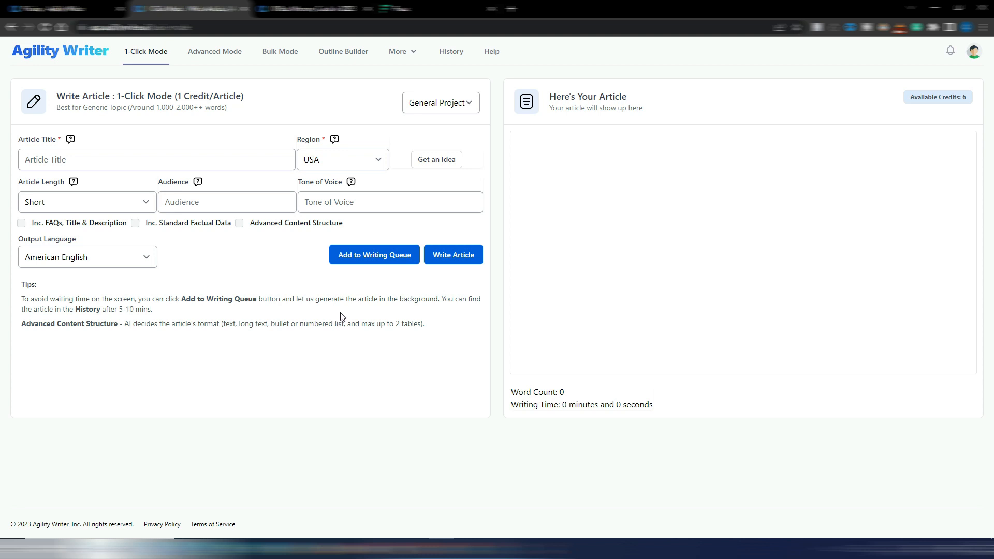
{"action": "left_click", "coordinate": [216, 54]}
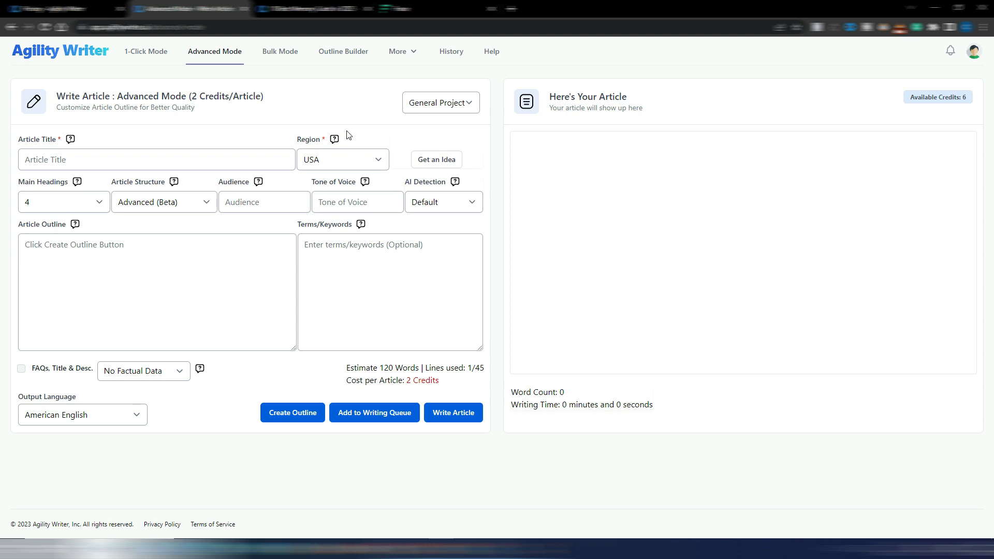
{"action": "left_click", "coordinate": [280, 52]}
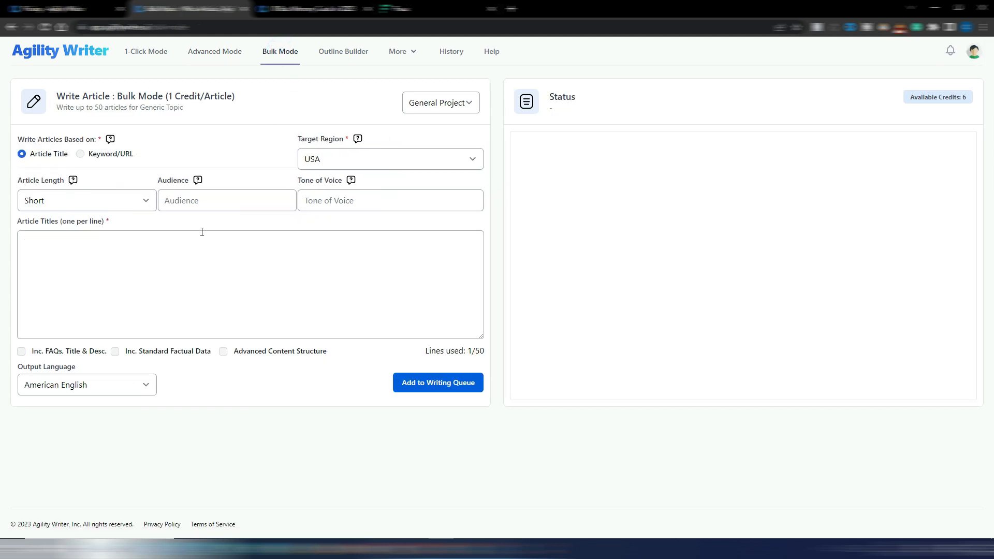
Open the Outline Builder and view its available regions without changing the selected one.
{"action": "left_click", "coordinate": [345, 54]}
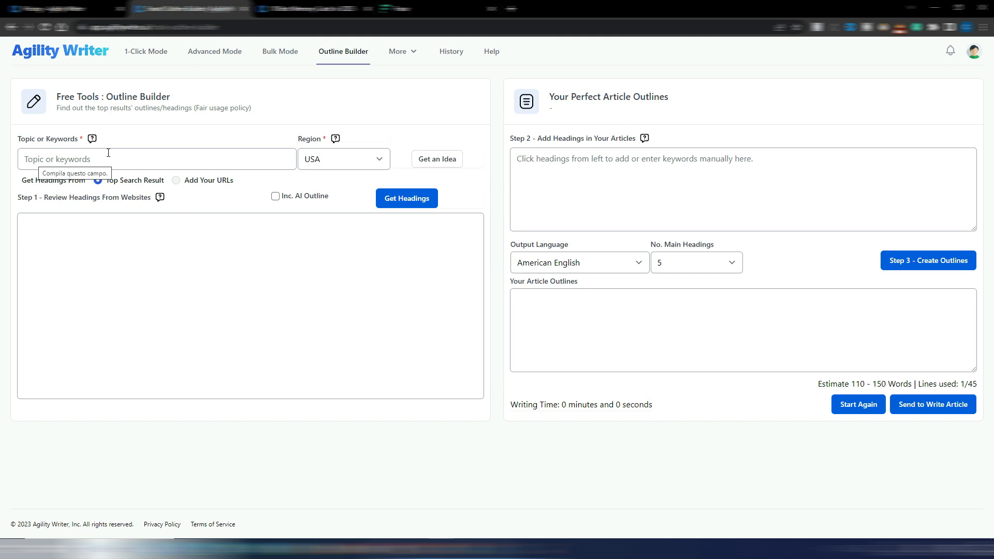
{"action": "left_click", "coordinate": [360, 158]}
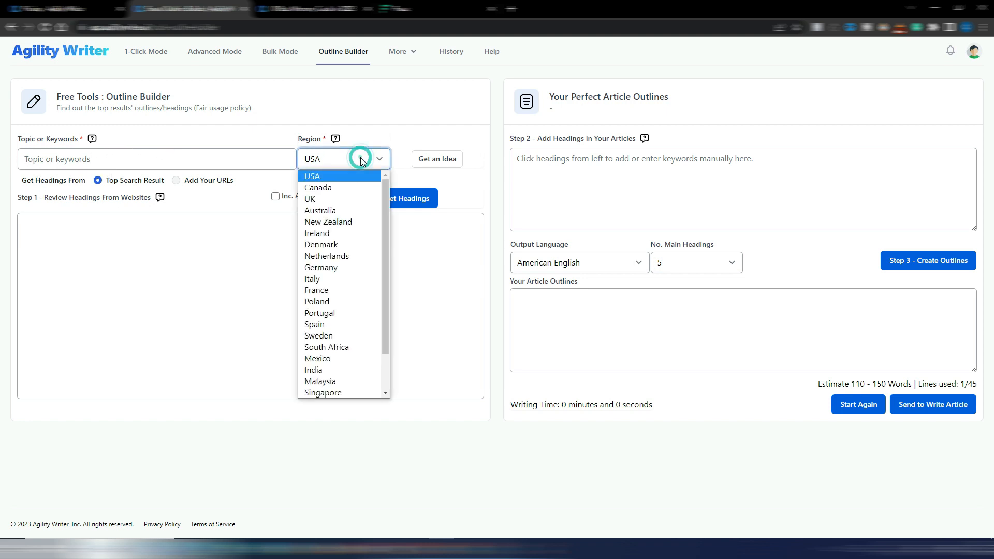
{"action": "left_click", "coordinate": [487, 138]}
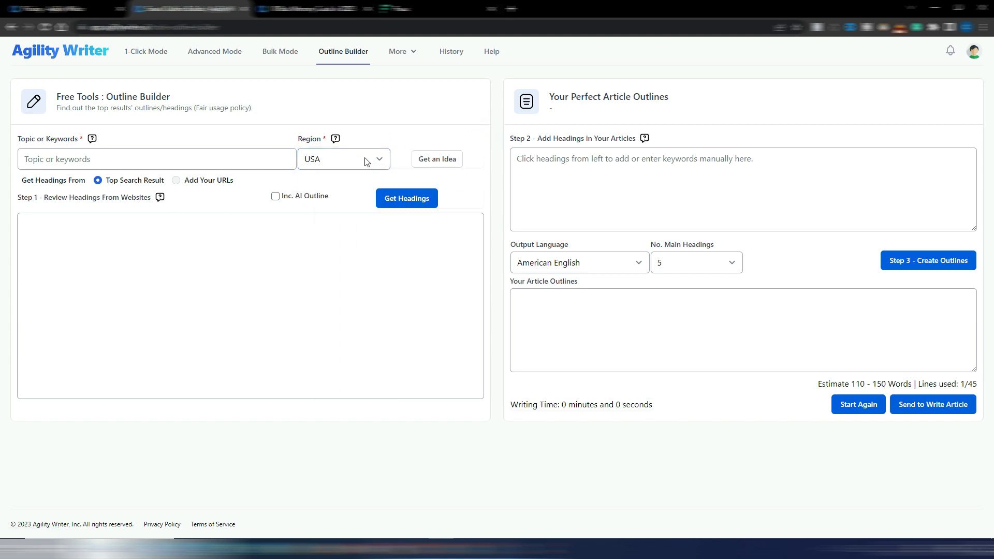
Open the Product Roundup form, then switch to the sample article "10 Best Memory Cards In 2023" and review it from the beginning.
{"action": "left_click", "coordinate": [409, 52]}
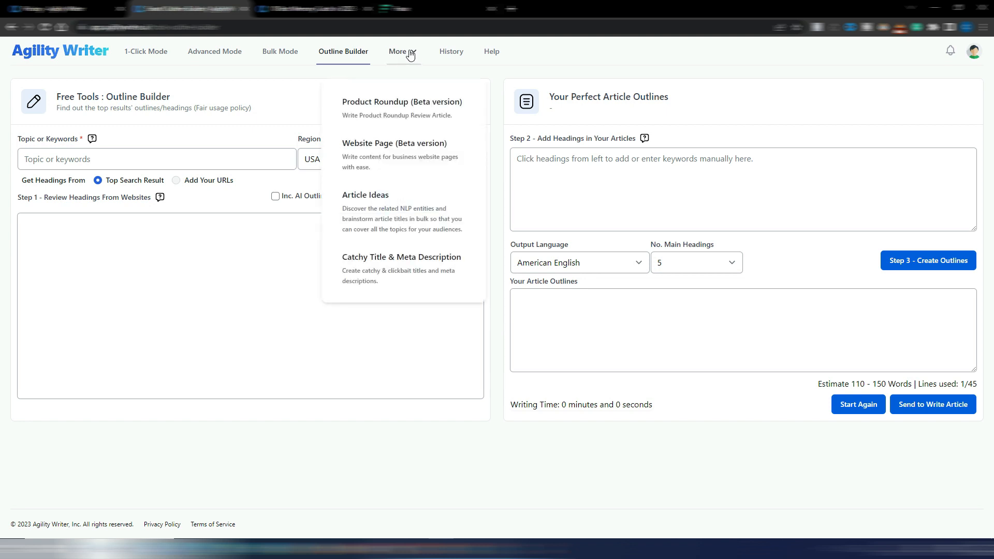
{"action": "left_click", "coordinate": [376, 108]}
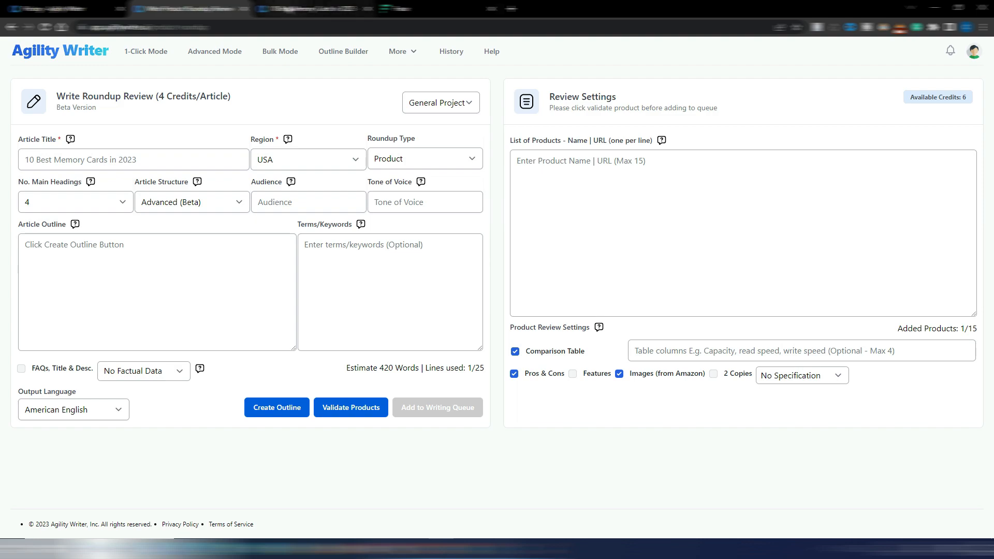
{"action": "left_click", "coordinate": [310, 8]}
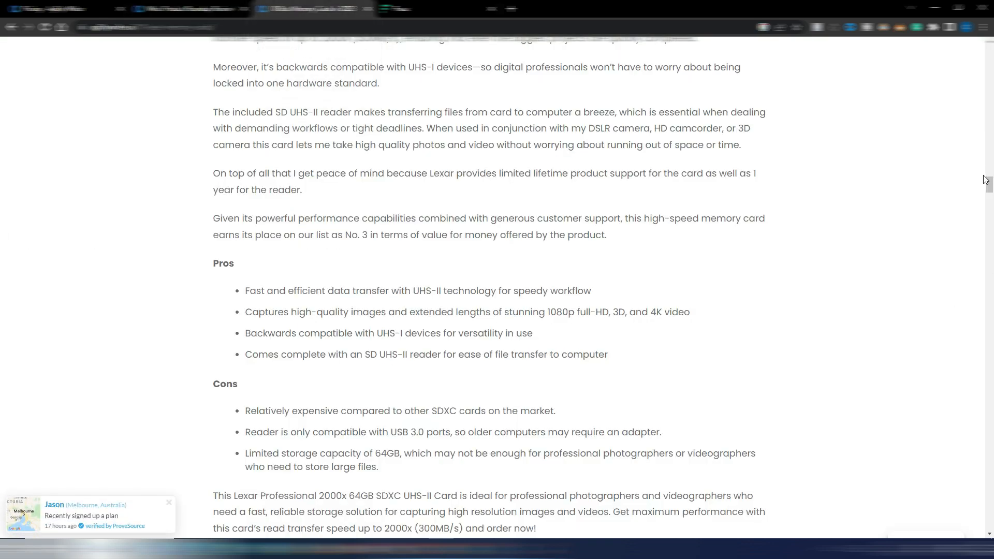
{"action": "left_click_drag", "start_coordinate": [986, 180], "coordinate": [983, 55]}
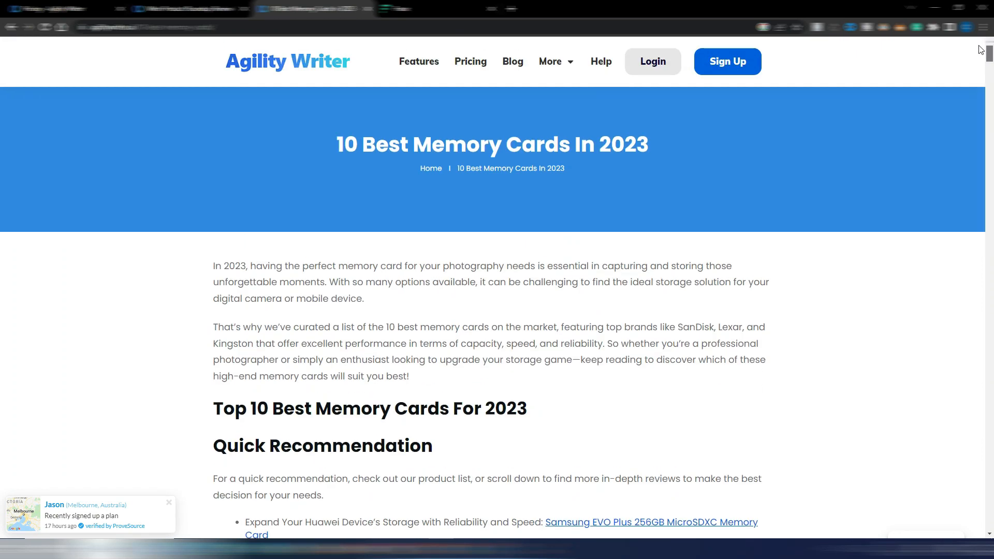
{"action": "left_click_drag", "start_coordinate": [989, 52], "coordinate": [993, 82]}
{"action": "left_click_drag", "start_coordinate": [1, 83], "coordinate": [1, 107]}
{"action": "left_click_drag", "start_coordinate": [993, 103], "coordinate": [993, 119]}
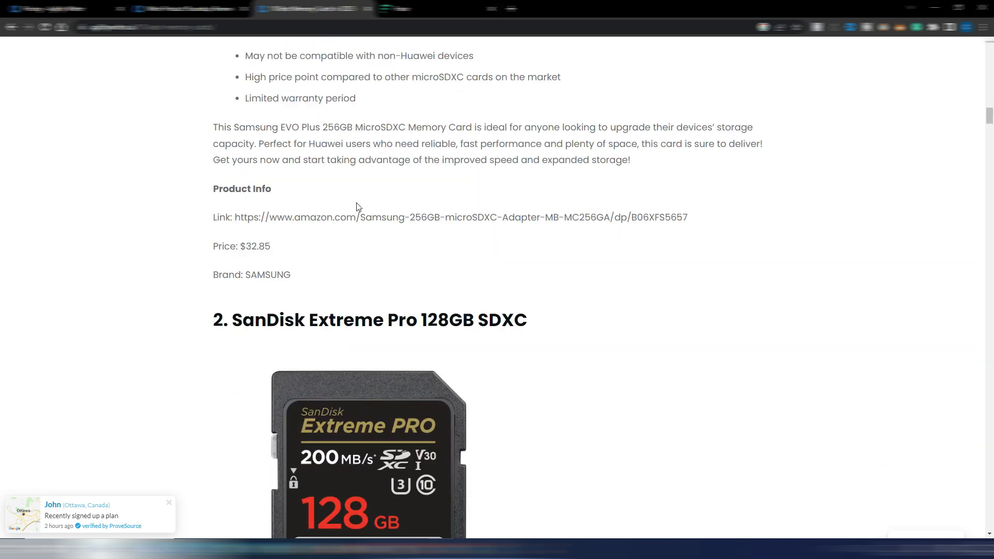
Review the sample article's SanDisk, Lexar, Sony and Kingston entries, including their highlights, pros, cons and product info.
{"action": "scroll", "coordinate": [881, 279], "scroll_direction": "down", "scroll_amount": 1}
{"action": "scroll", "coordinate": [881, 284], "scroll_direction": "down", "scroll_amount": 10}
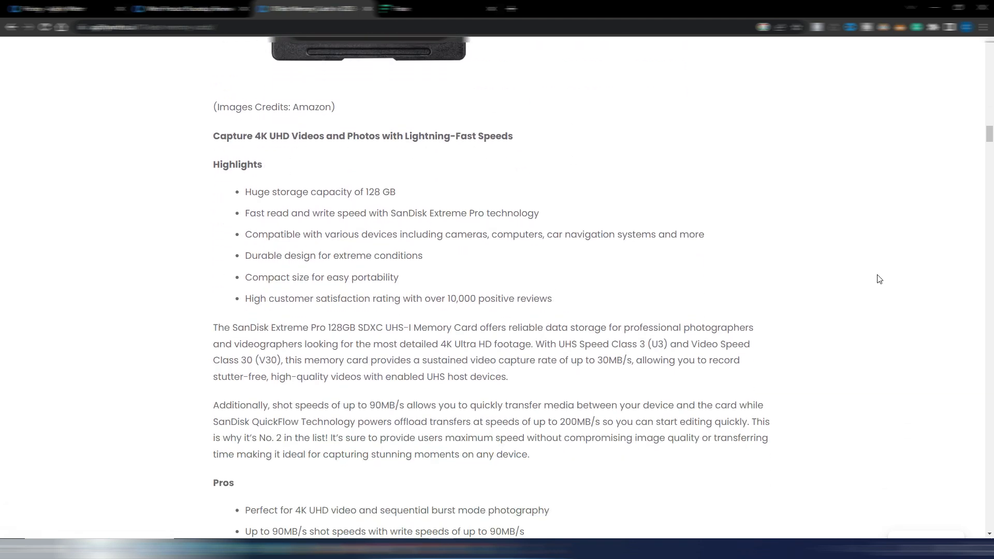
{"action": "scroll", "coordinate": [981, 298], "scroll_direction": "down", "scroll_amount": 2}
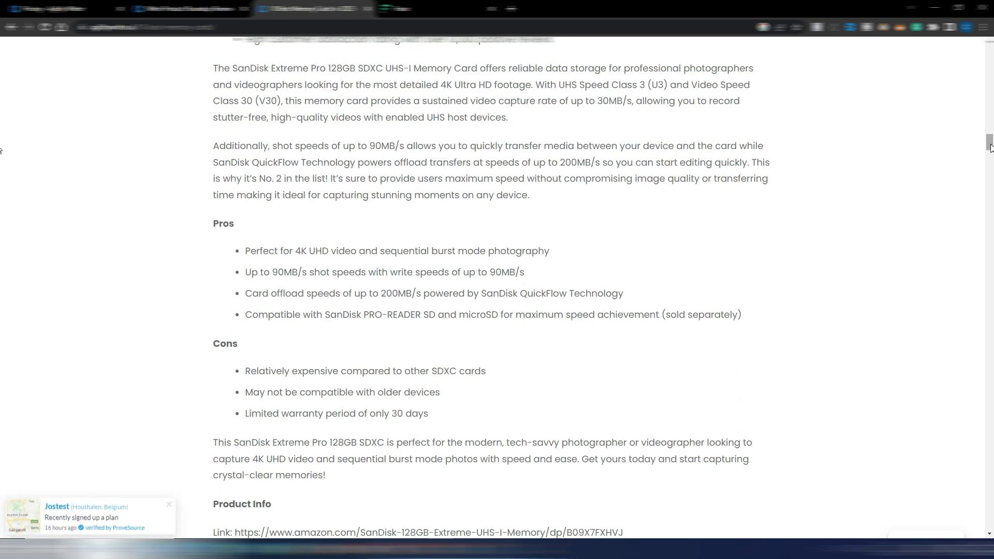
{"action": "left_click_drag", "start_coordinate": [991, 144], "coordinate": [991, 151]}
{"action": "scroll", "coordinate": [1, 171], "scroll_direction": "down", "scroll_amount": 8}
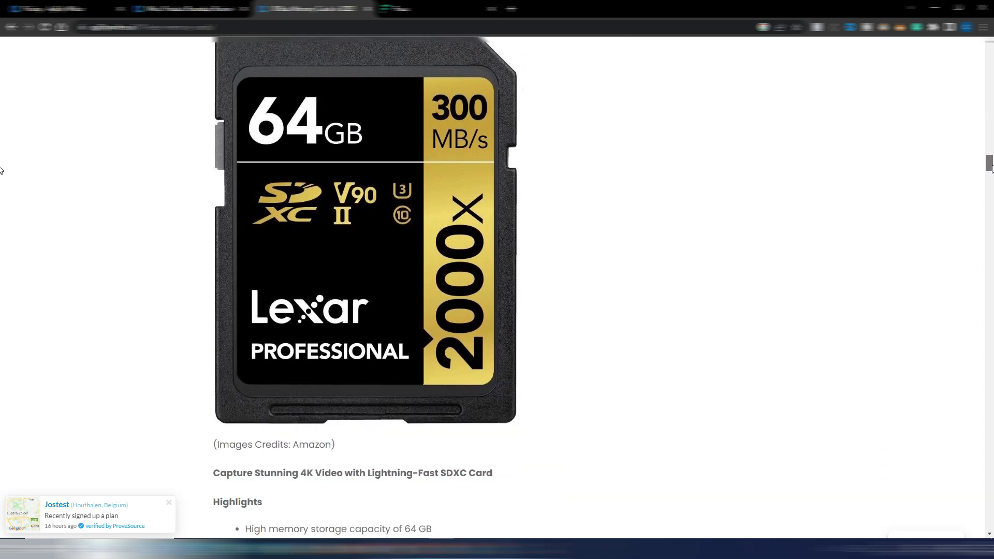
{"action": "scroll", "coordinate": [1, 176], "scroll_direction": "down", "scroll_amount": 7}
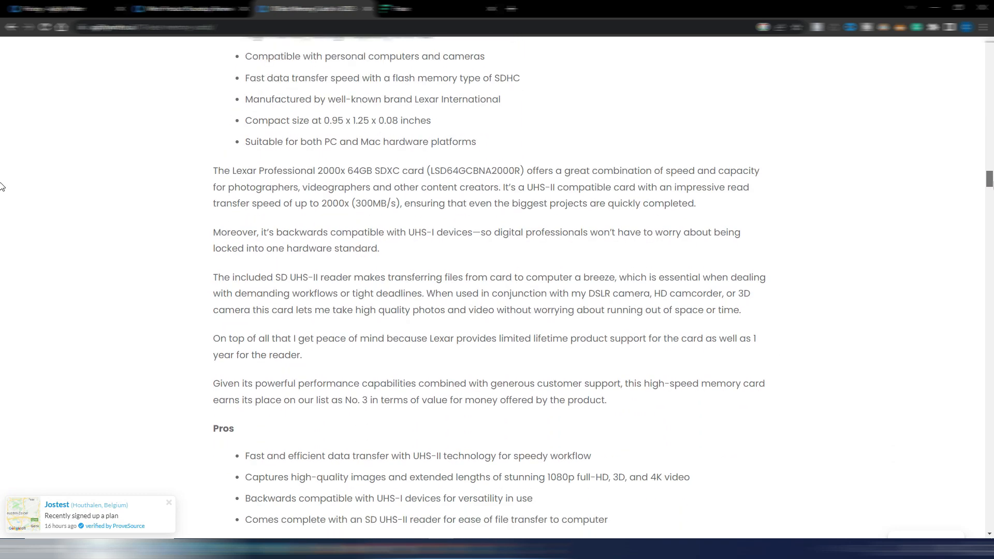
{"action": "scroll", "coordinate": [2, 189], "scroll_direction": "down", "scroll_amount": 9}
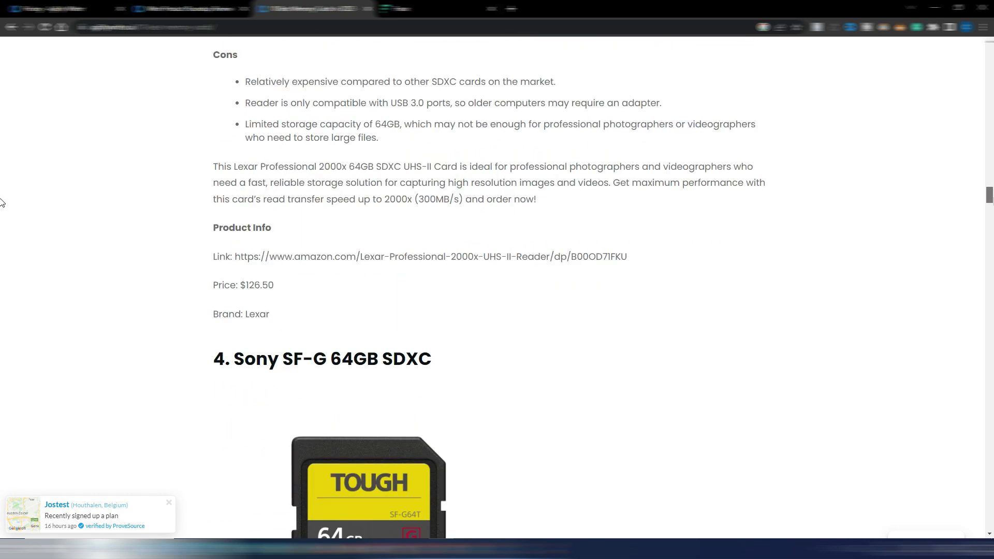
{"action": "scroll", "coordinate": [1, 207], "scroll_direction": "down", "scroll_amount": 13}
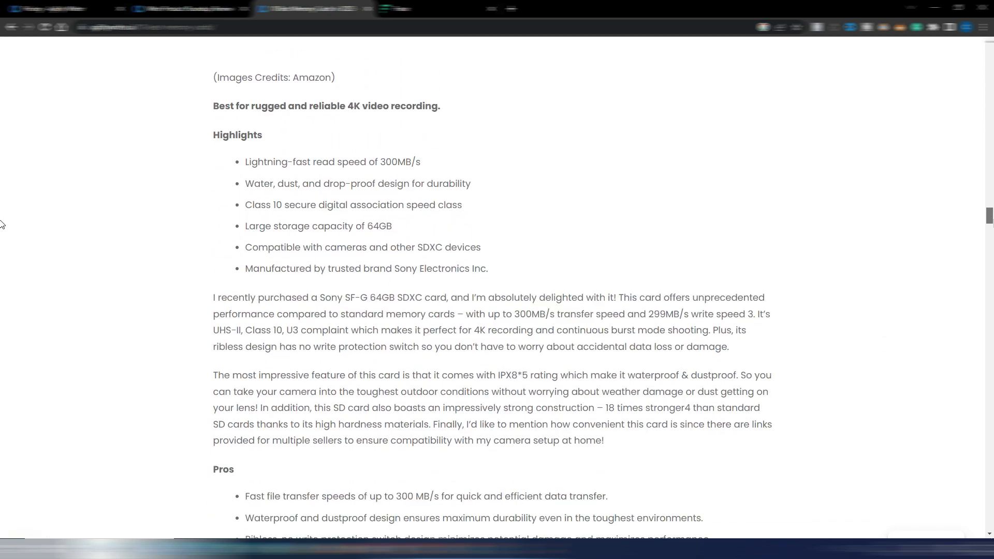
{"action": "scroll", "coordinate": [1, 231], "scroll_direction": "down", "scroll_amount": 11}
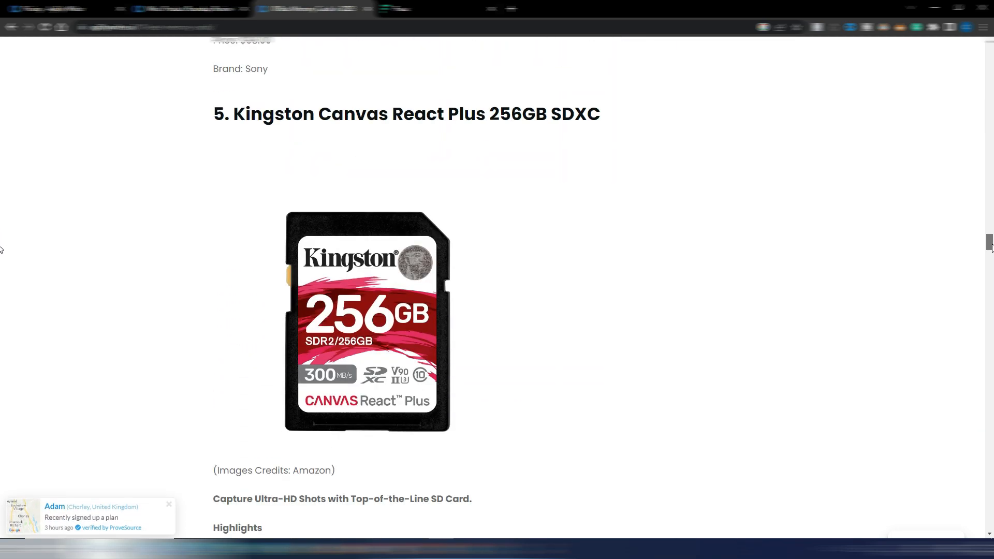
{"action": "scroll", "coordinate": [1, 254], "scroll_direction": "down", "scroll_amount": 12}
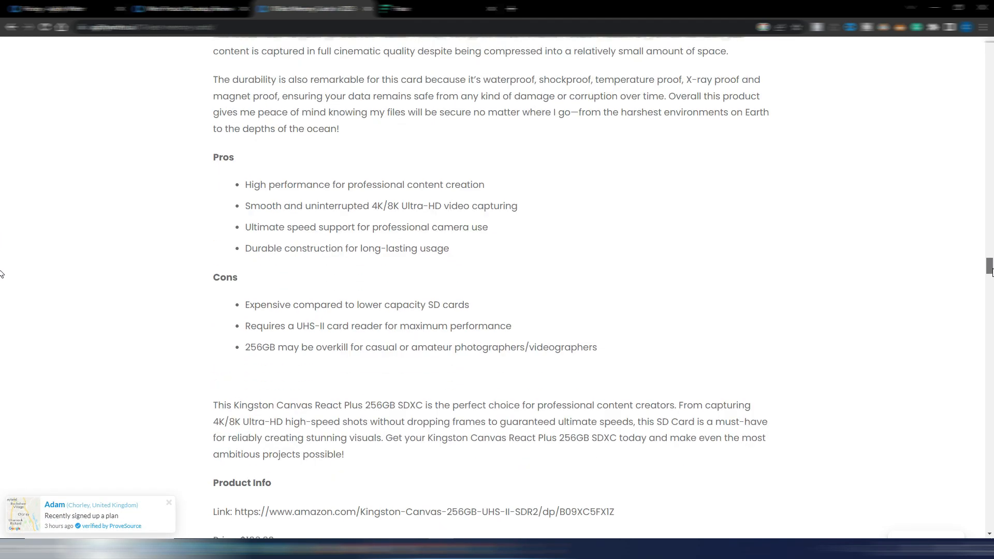
Continue through the PNY, Transcend, Patriot, Toshiba and Delkin memory card reviews in the sample article.
{"action": "scroll", "coordinate": [1, 280], "scroll_direction": "down", "scroll_amount": 4}
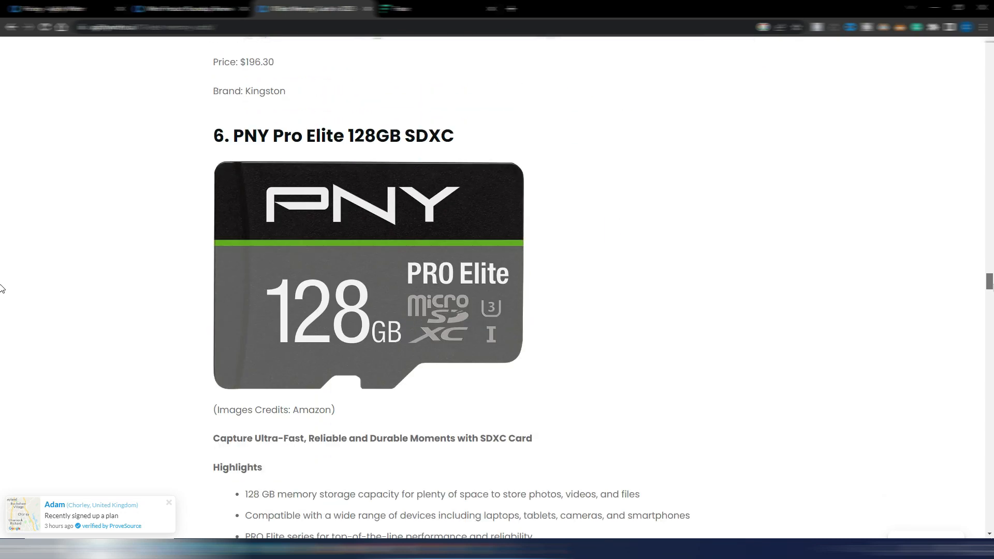
{"action": "scroll", "coordinate": [2, 290], "scroll_direction": "down", "scroll_amount": 5}
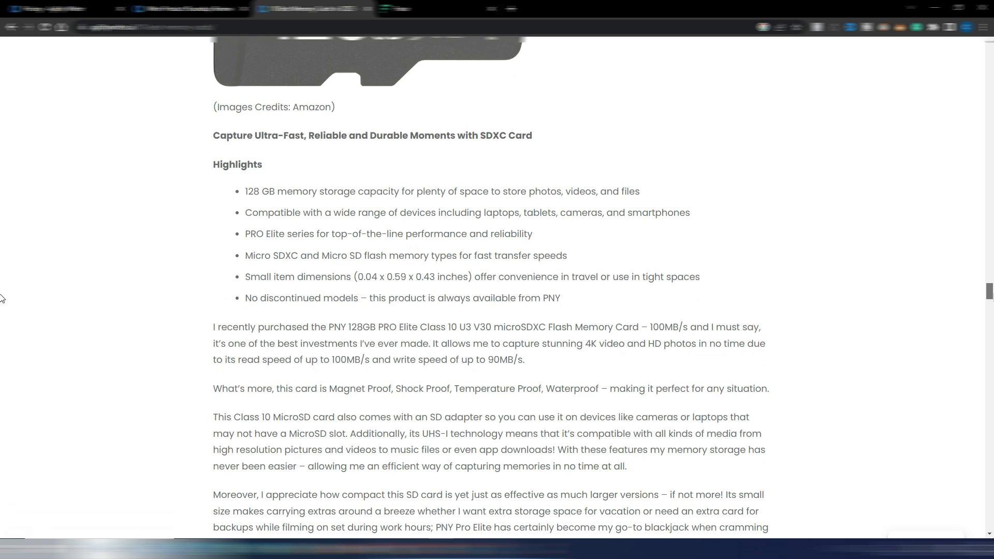
{"action": "scroll", "coordinate": [2, 301], "scroll_direction": "down", "scroll_amount": 8}
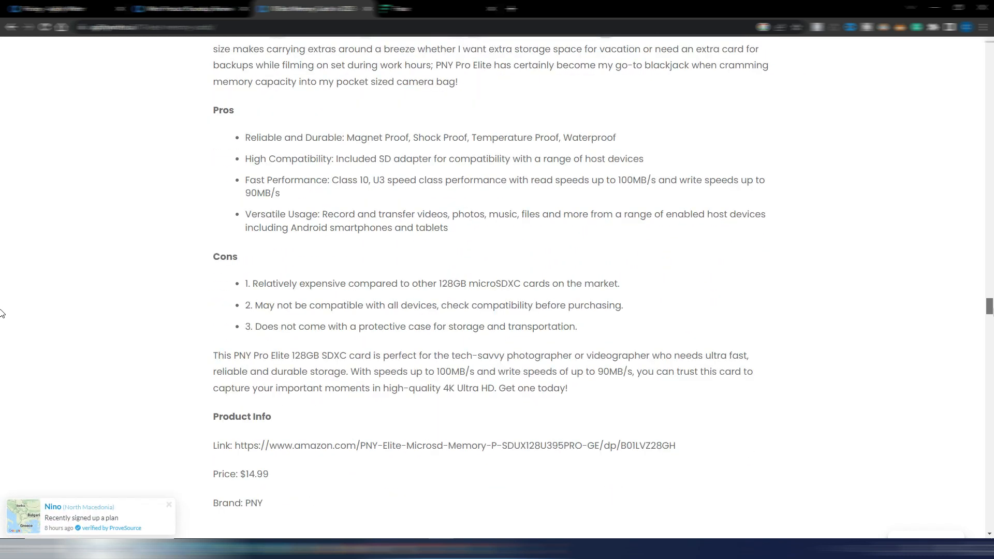
{"action": "scroll", "coordinate": [2, 313], "scroll_direction": "down", "scroll_amount": 4}
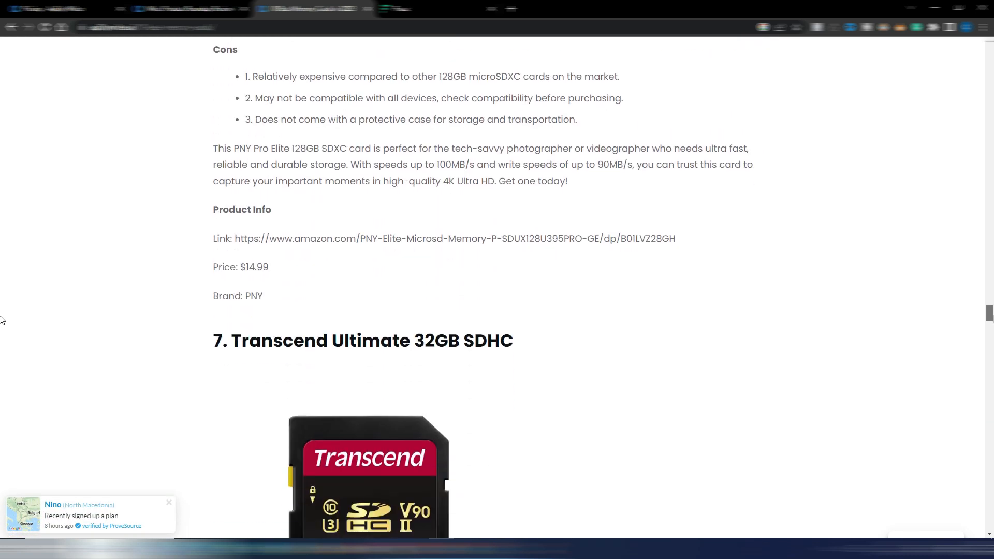
{"action": "scroll", "coordinate": [1, 321], "scroll_direction": "down", "scroll_amount": 1}
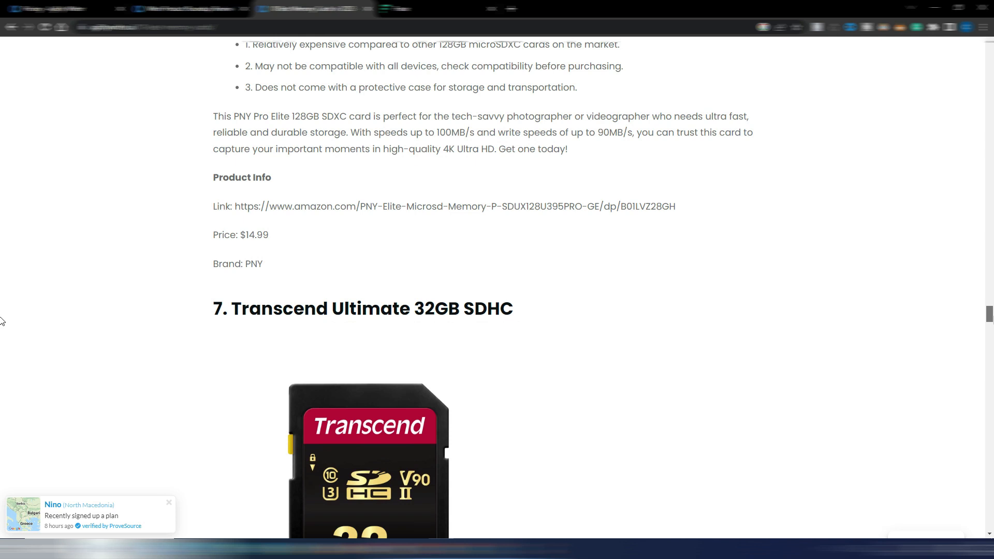
{"action": "scroll", "coordinate": [2, 326], "scroll_direction": "down", "scroll_amount": 9}
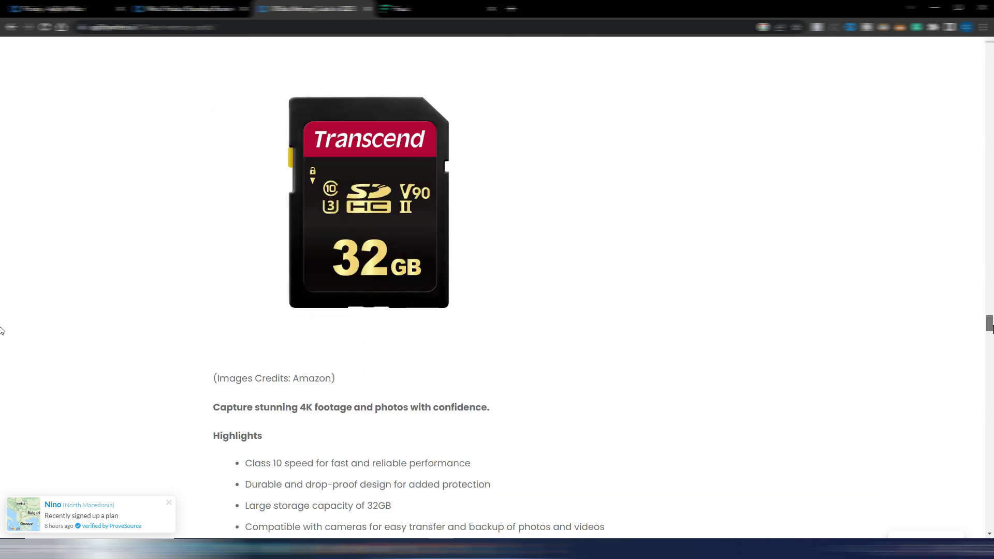
{"action": "scroll", "coordinate": [2, 338], "scroll_direction": "down", "scroll_amount": 5}
{"action": "scroll", "coordinate": [2, 338], "scroll_direction": "up", "scroll_amount": 4}
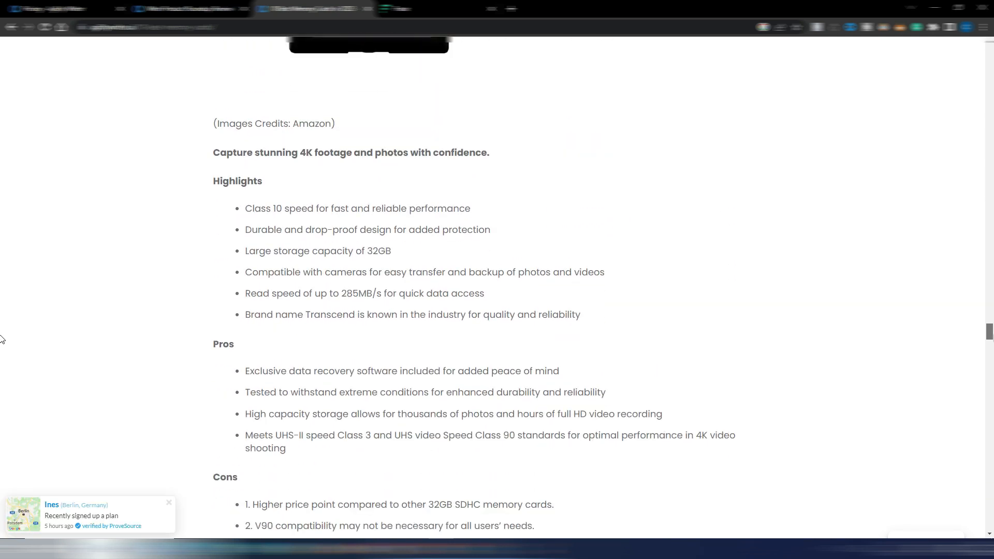
{"action": "scroll", "coordinate": [1, 339], "scroll_direction": "down", "scroll_amount": 1}
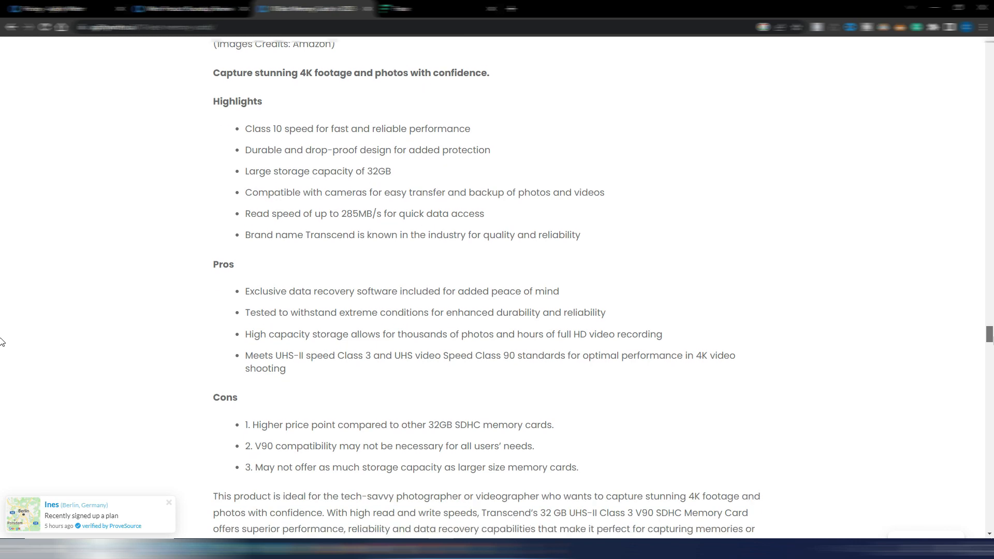
{"action": "scroll", "coordinate": [2, 344], "scroll_direction": "down", "scroll_amount": 8}
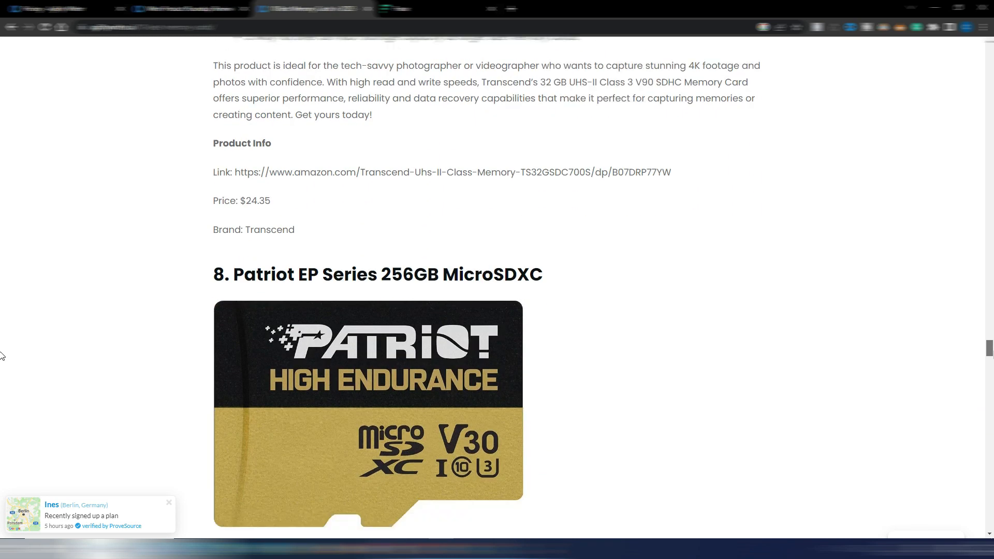
{"action": "scroll", "coordinate": [1, 357], "scroll_direction": "down", "scroll_amount": 20}
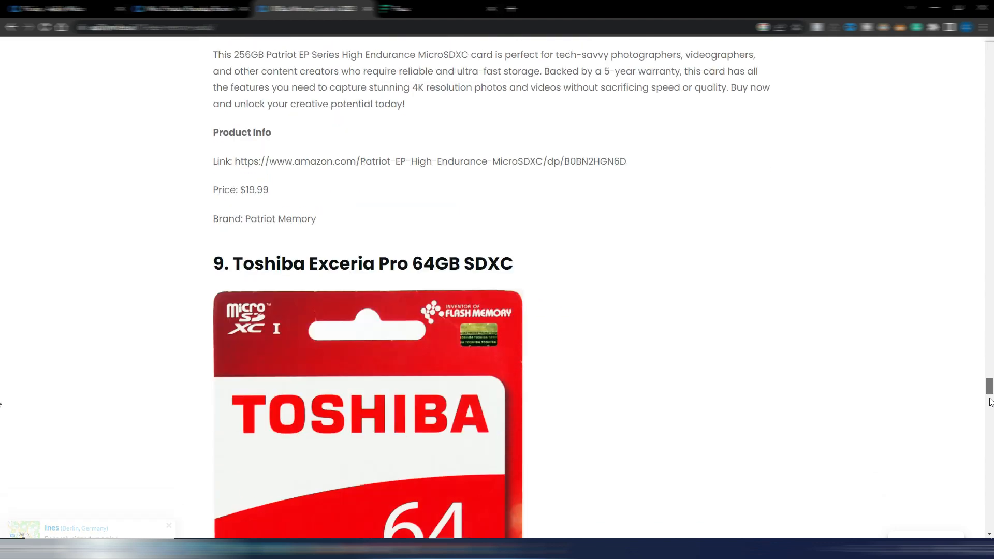
{"action": "scroll", "coordinate": [2, 404], "scroll_direction": "down", "scroll_amount": 20}
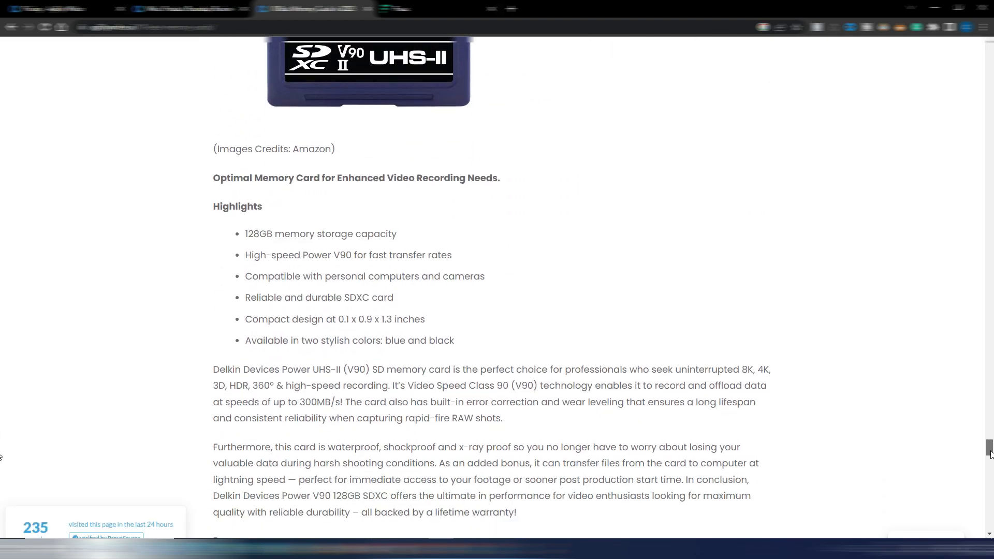
Examine the section "Factors To Consider When Choosing A Memory Card" and the article's Conclusion.
{"action": "scroll", "coordinate": [1, 457], "scroll_direction": "down", "scroll_amount": 19}
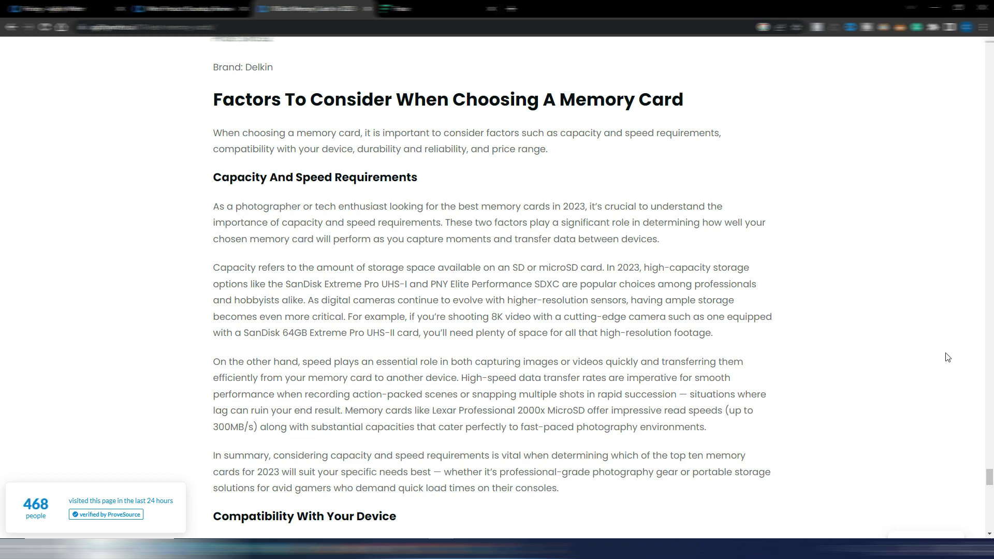
{"action": "scroll", "coordinate": [990, 477], "scroll_direction": "up", "scroll_amount": 1}
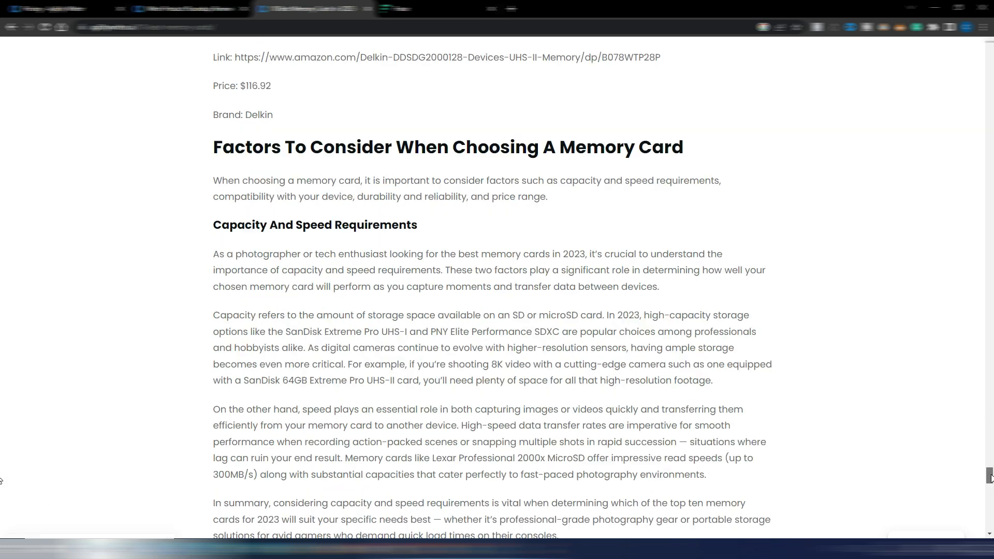
{"action": "left_click_drag", "start_coordinate": [990, 478], "coordinate": [990, 517]}
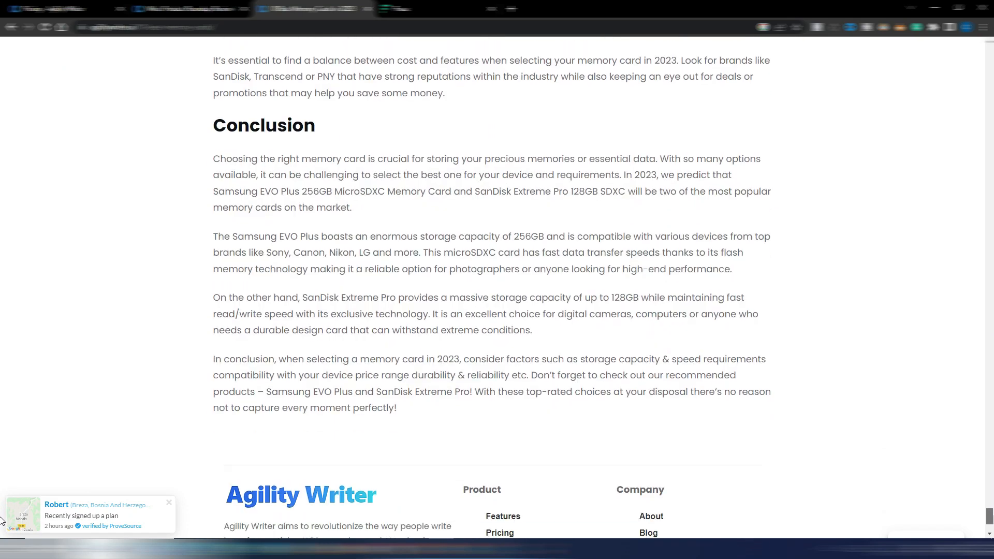
{"action": "scroll", "coordinate": [2, 520], "scroll_direction": "down", "scroll_amount": 2}
Go back through the sample roundup article to its introduction and close the article.
{"action": "scroll", "coordinate": [1, 516], "scroll_direction": "up", "scroll_amount": 6}
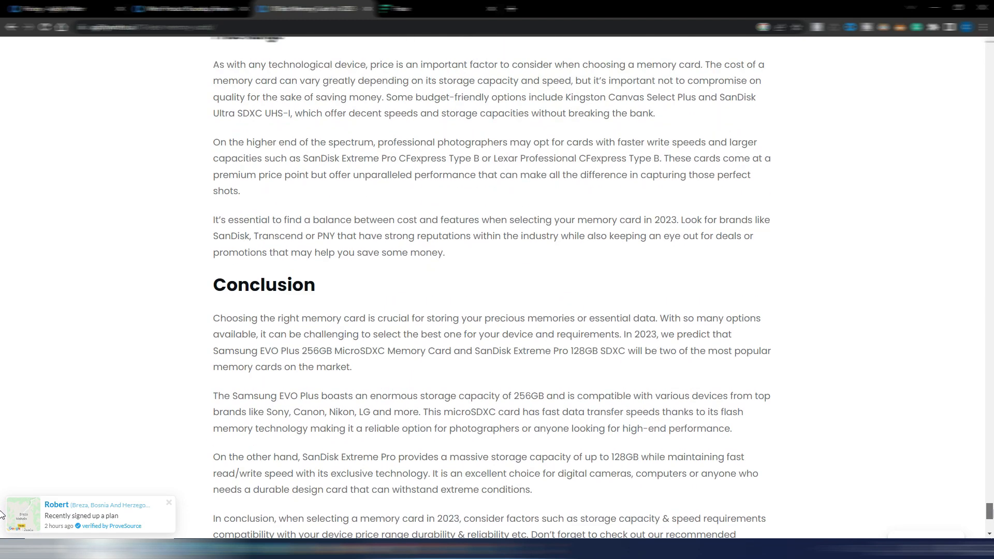
{"action": "scroll", "coordinate": [2, 515], "scroll_direction": "up", "scroll_amount": 8}
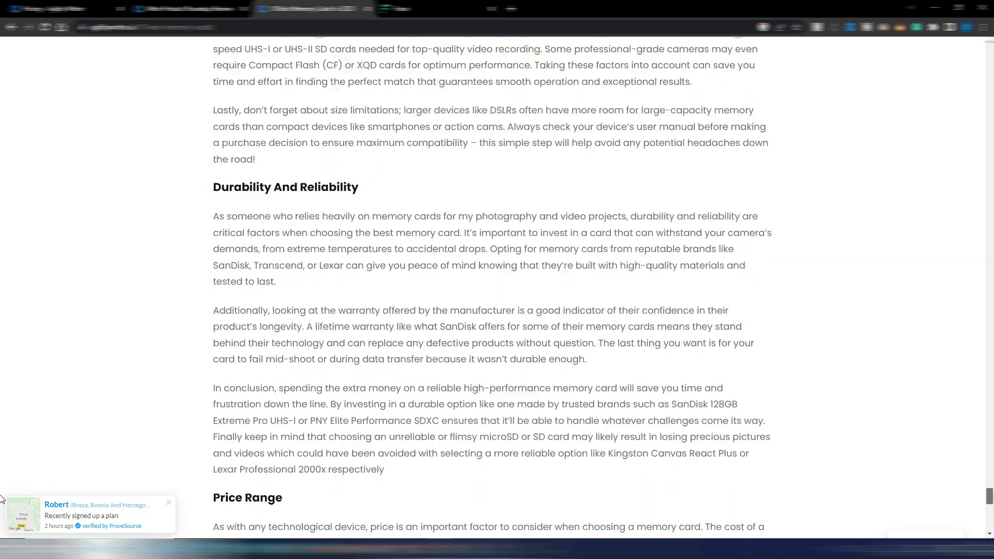
{"action": "scroll", "coordinate": [2, 500], "scroll_direction": "up", "scroll_amount": 15}
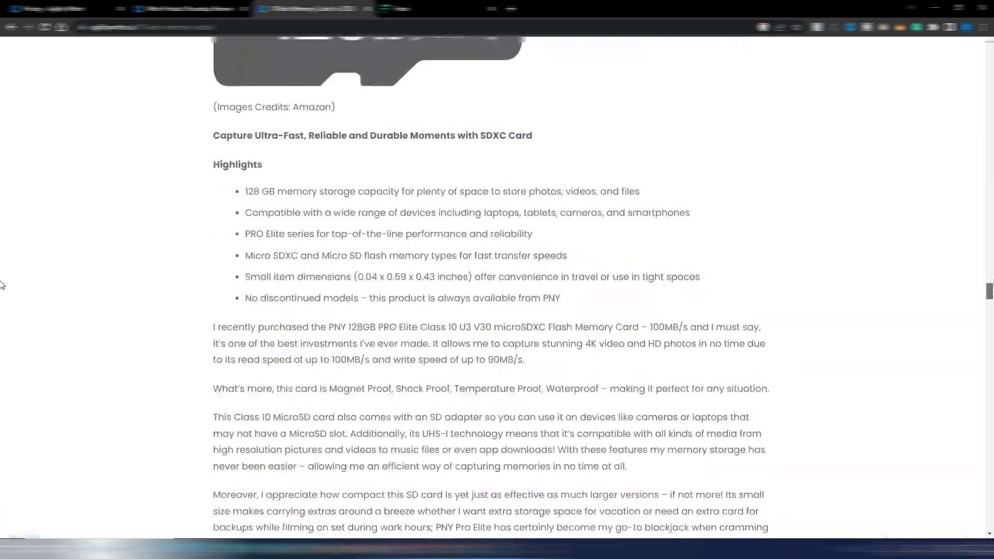
{"action": "scroll", "coordinate": [1, 284], "scroll_direction": "up", "scroll_amount": 20}
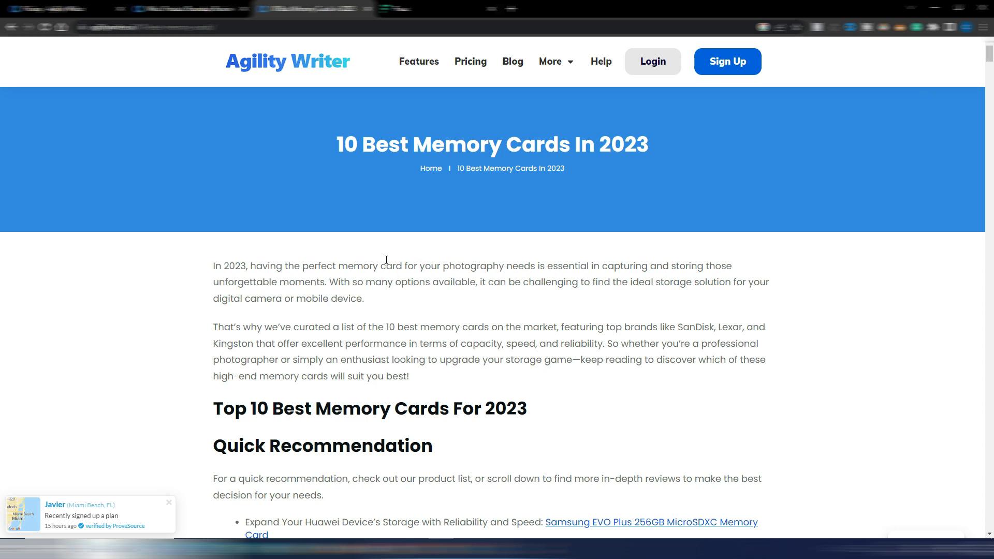
{"action": "left_click", "coordinate": [367, 8]}
Open the Website Page, Article Ideas and Catchy Title & Meta Description tools and the article History in turn to examine them.
{"action": "left_click", "coordinate": [403, 51]}
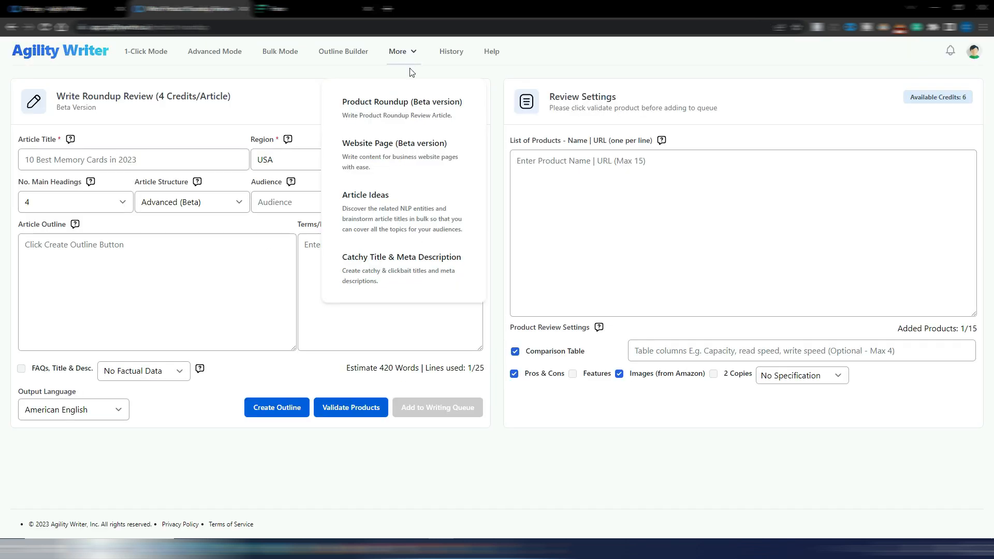
{"action": "left_click", "coordinate": [403, 151]}
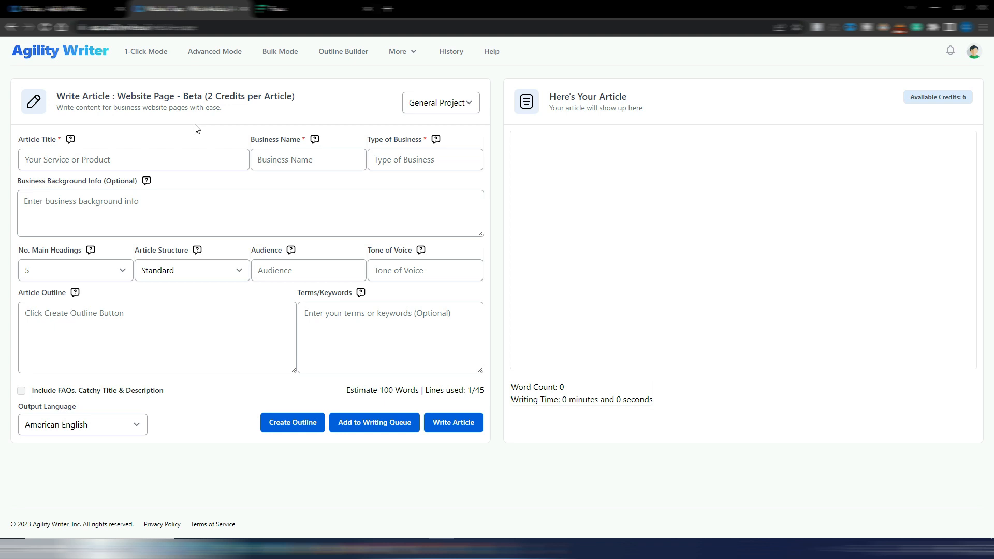
{"action": "left_click", "coordinate": [410, 54]}
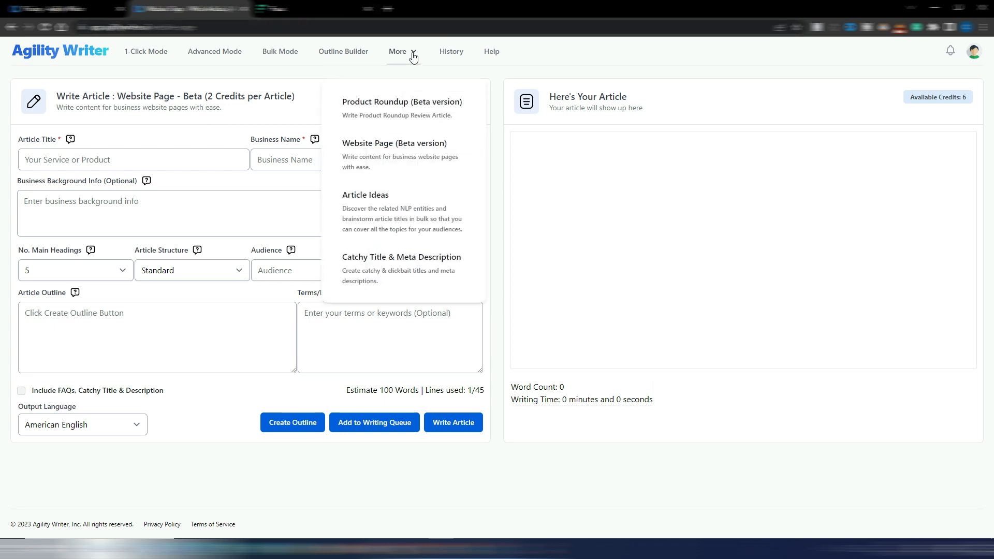
{"action": "left_click", "coordinate": [399, 208]}
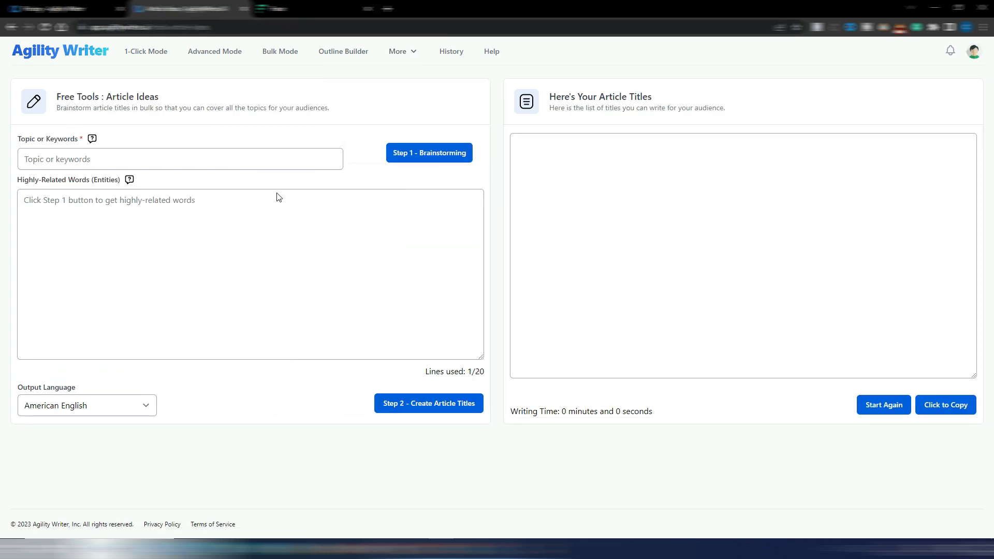
{"action": "left_click", "coordinate": [413, 61]}
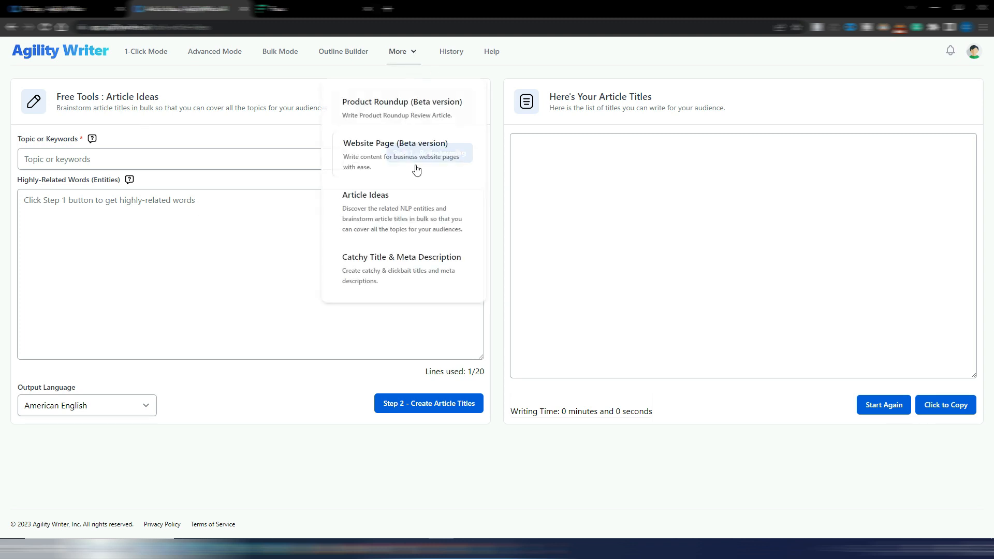
{"action": "left_click", "coordinate": [391, 270]}
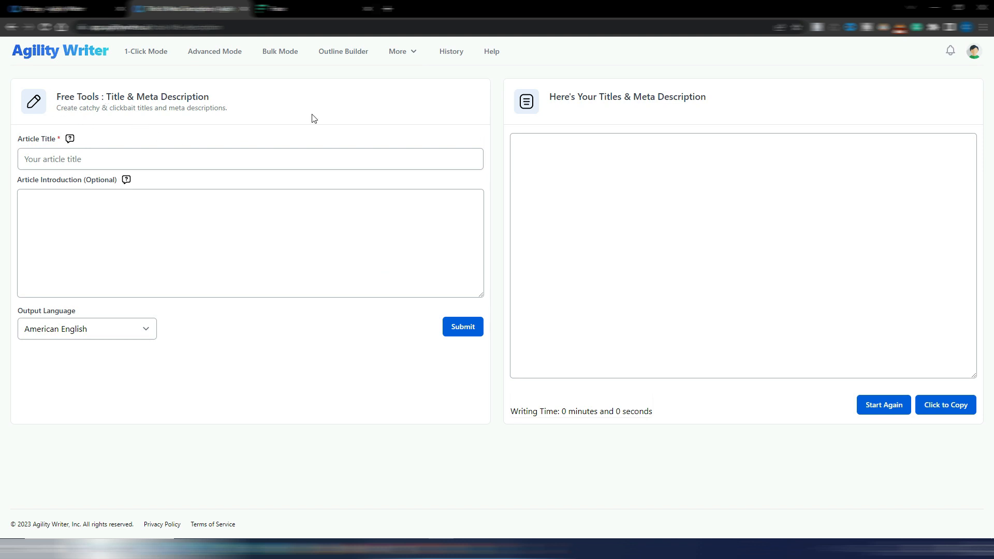
{"action": "left_click", "coordinate": [451, 51]}
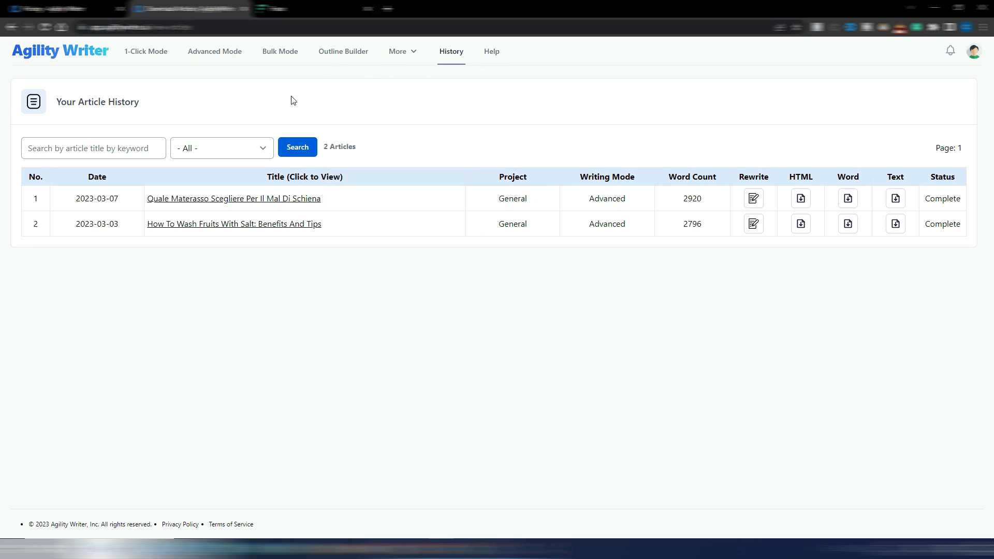
Open Advanced Mode, then switch to the content brief "how to use aromatherapy diffuser" in the other browser tab.
{"action": "left_click", "coordinate": [208, 52]}
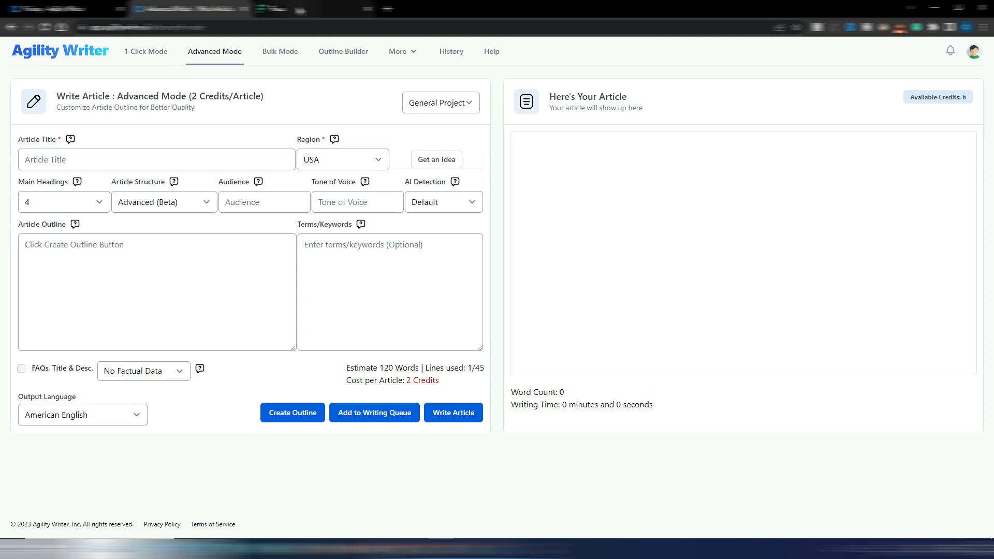
{"action": "left_click", "coordinate": [272, 9]}
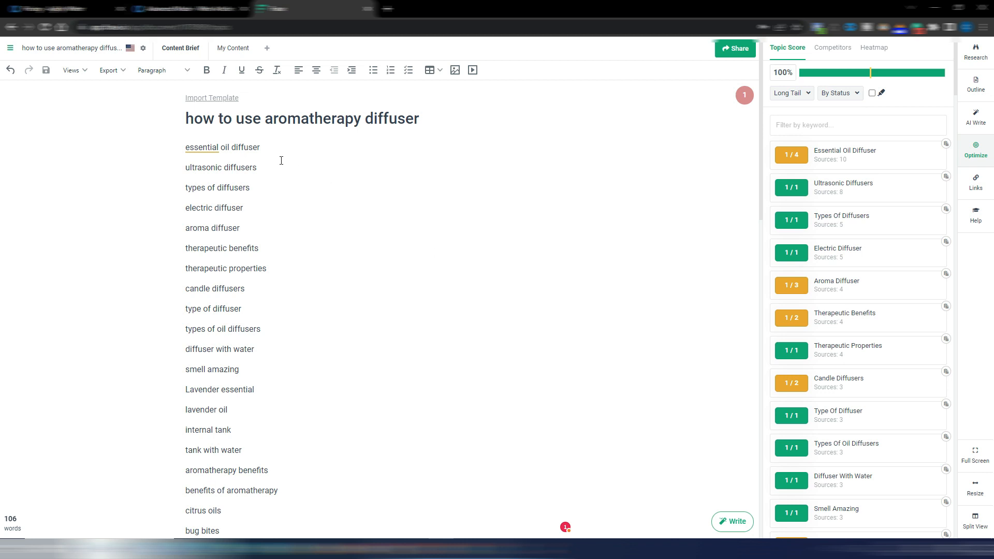
Copy the title "how to use aromatherapy diffuser" from the content brief into Agility Writer's Article Title field.
{"action": "left_click_drag", "start_coordinate": [190, 118], "coordinate": [448, 123]}
{"action": "key", "text": "ctrl+c"}
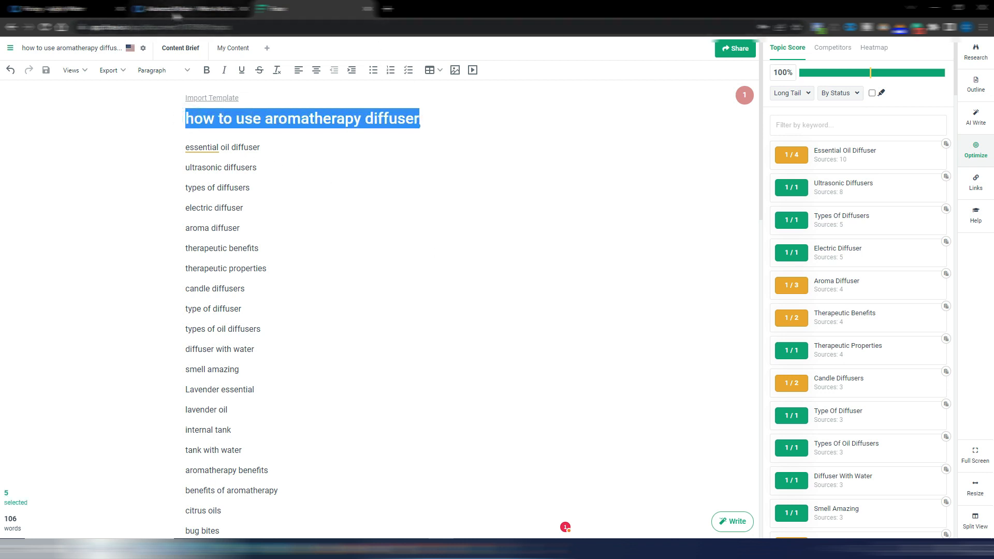
{"action": "left_click", "coordinate": [189, 8]}
{"action": "left_click", "coordinate": [77, 162]}
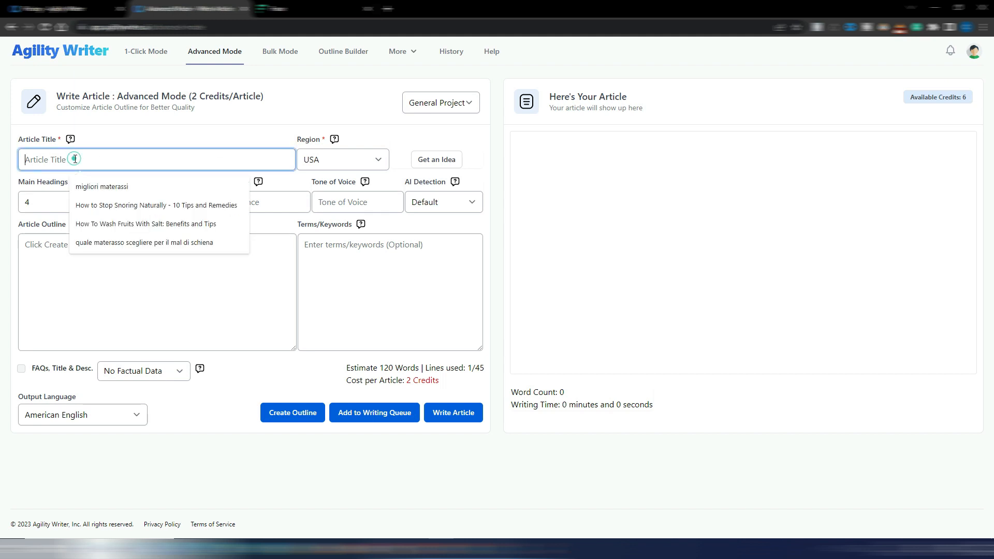
{"action": "key", "text": "ctrl+v"}
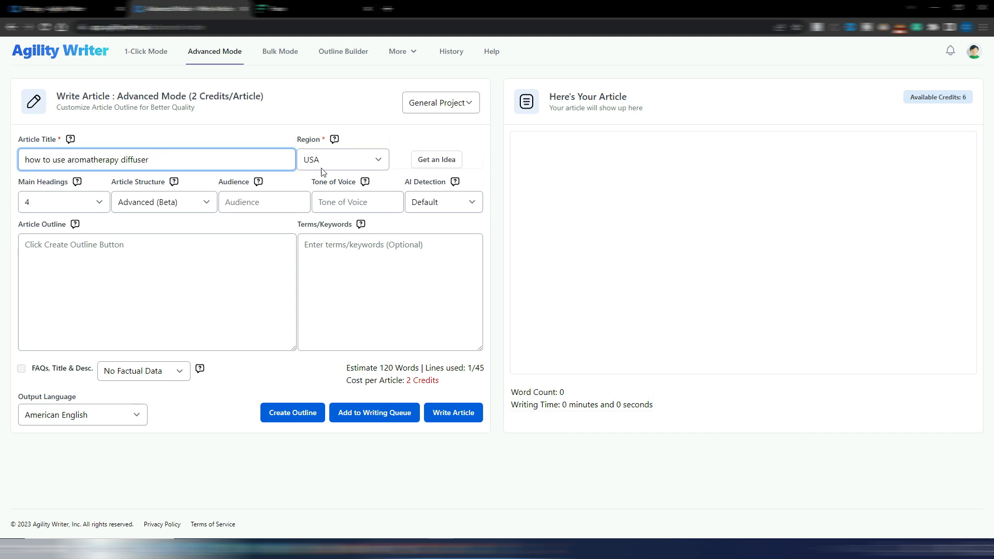
Check the available regions while keeping USA, and set the number of main headings to 7.
{"action": "left_click", "coordinate": [380, 164]}
{"action": "left_click_drag", "start_coordinate": [383, 193], "coordinate": [383, 172]}
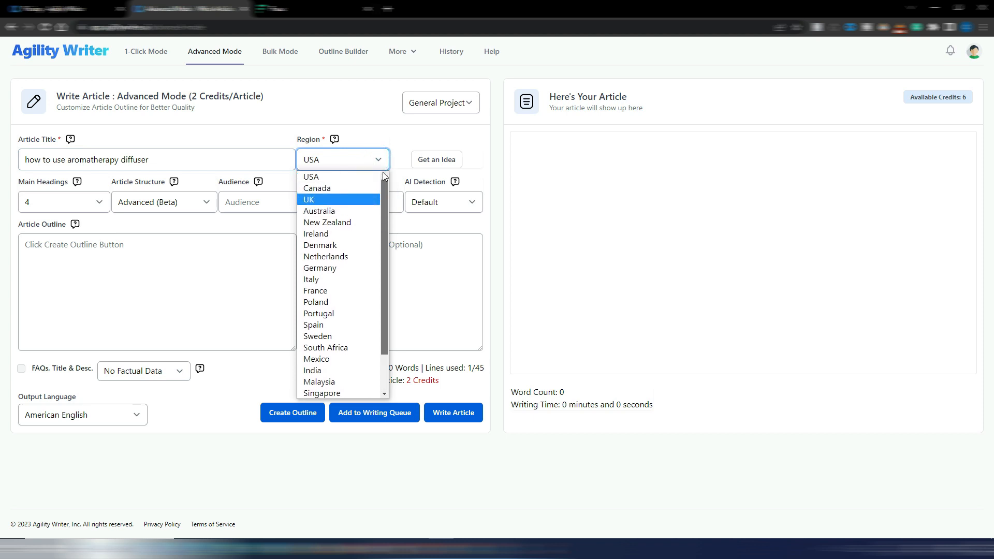
{"action": "left_click", "coordinate": [382, 134]}
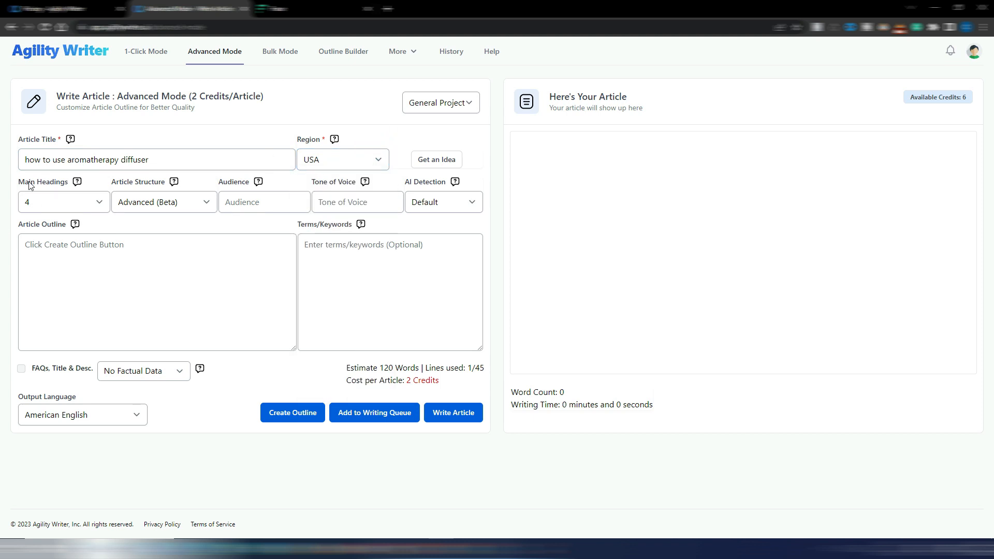
{"action": "left_click", "coordinate": [97, 204]}
{"action": "left_click", "coordinate": [97, 202]}
{"action": "left_click", "coordinate": [56, 254]}
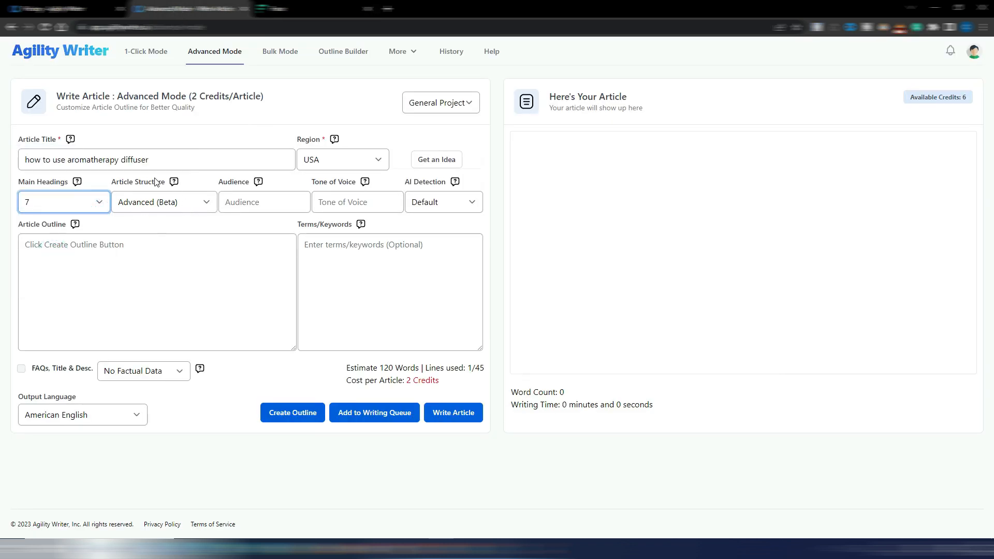
Examine the Article Structure options and their help note, keeping Advanced (Beta).
{"action": "left_click", "coordinate": [199, 204]}
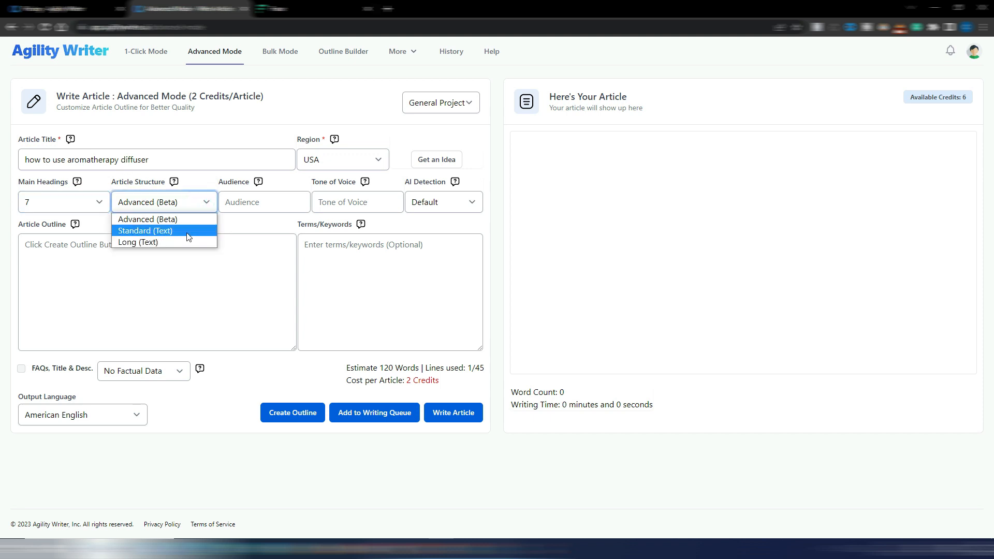
{"action": "left_click", "coordinate": [252, 224]}
{"action": "mouse_move", "coordinate": [175, 184]}
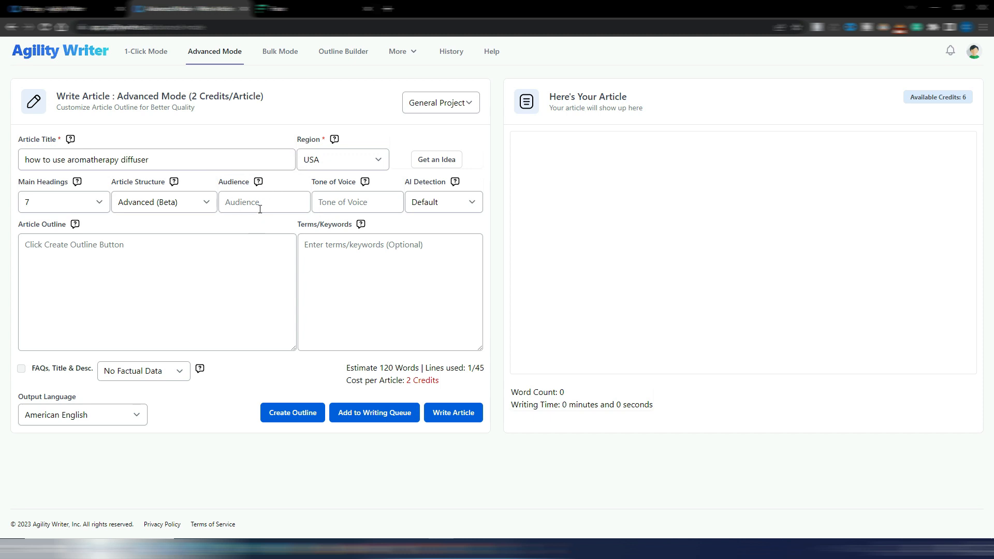
Set the audience to "aromatherapy beginners" and the tone of voice to "friendly".
{"action": "mouse_move", "coordinate": [262, 187]}
{"action": "left_click", "coordinate": [305, 202]}
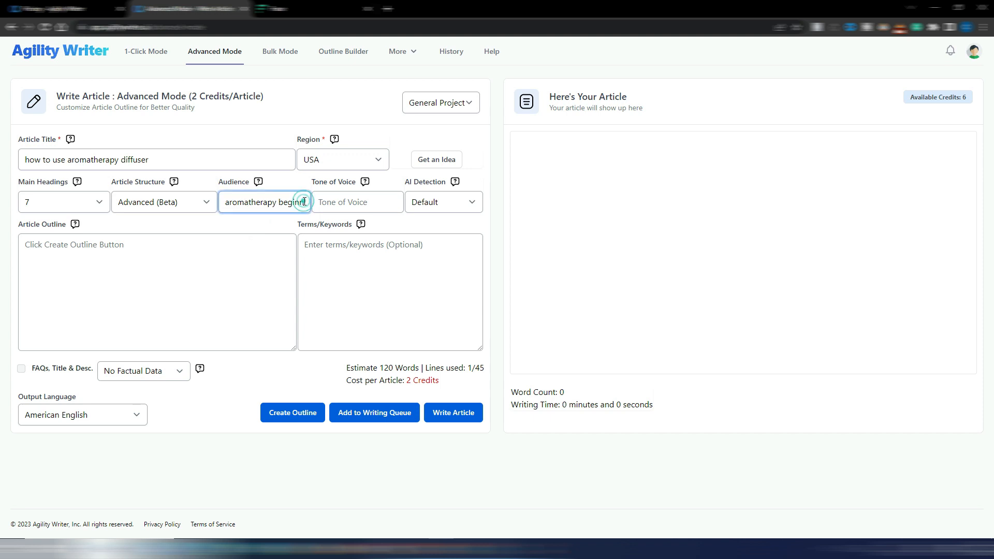
{"action": "type", "text": "ers"}
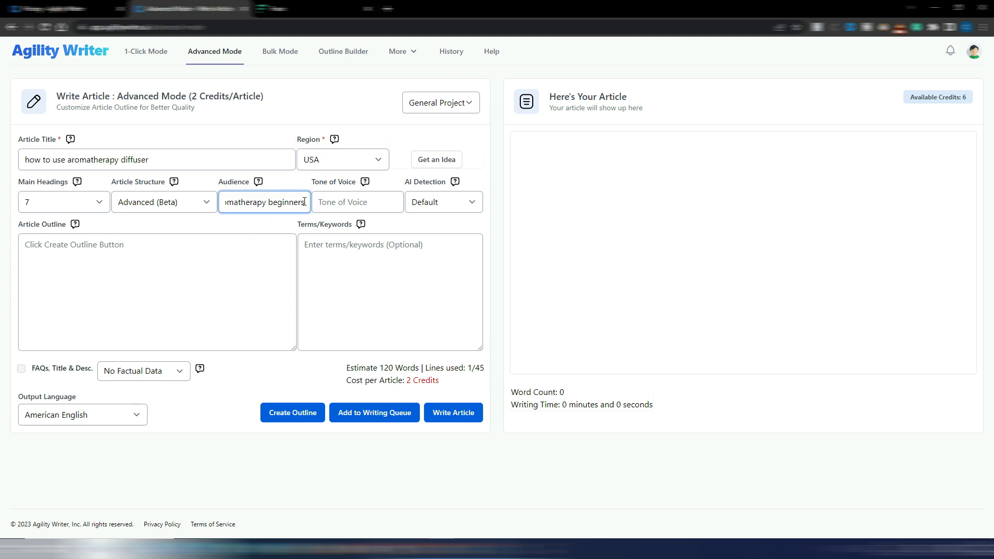
{"action": "left_click", "coordinate": [230, 226]}
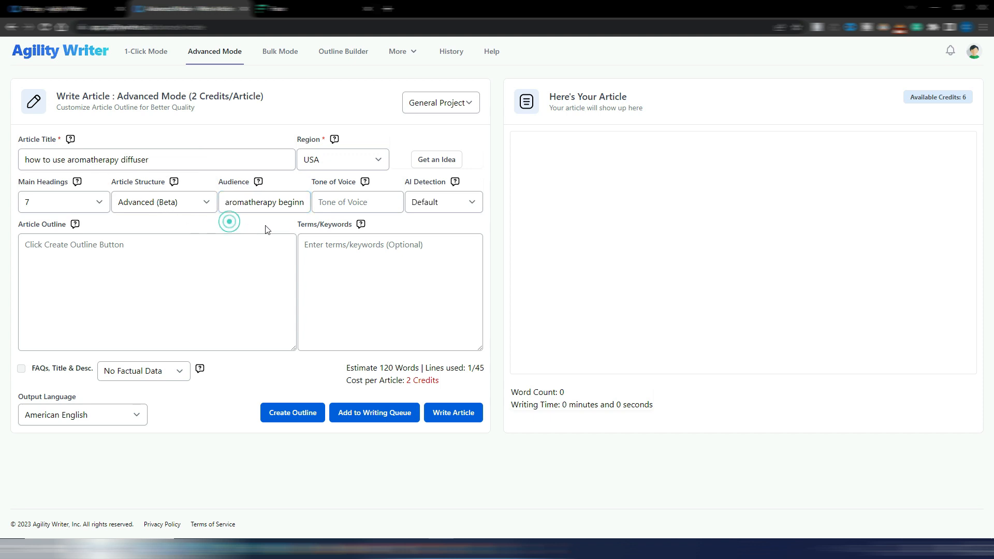
{"action": "left_click", "coordinate": [357, 203]}
{"action": "left_click", "coordinate": [367, 227]}
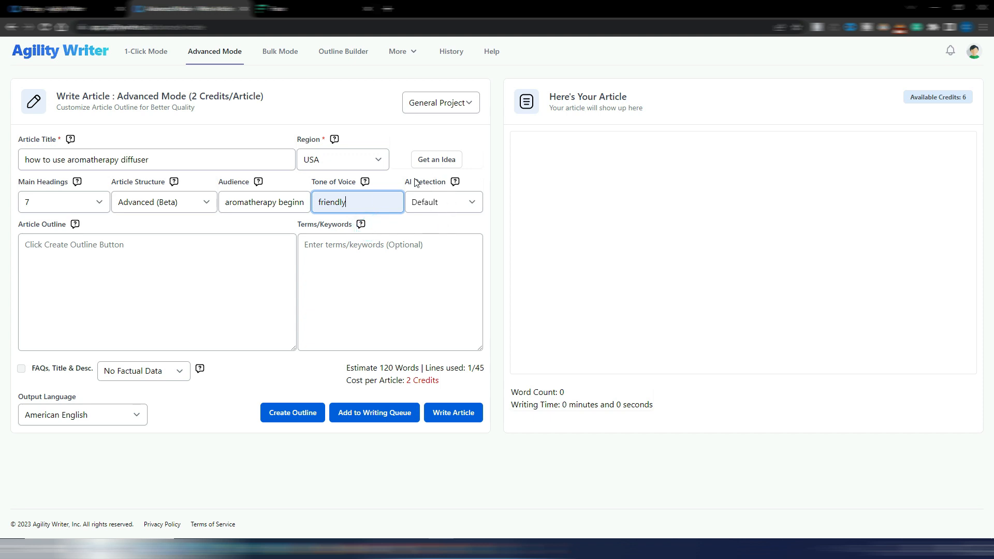
Examine the AI Detection options and their help note, keeping Default.
{"action": "left_click", "coordinate": [472, 203]}
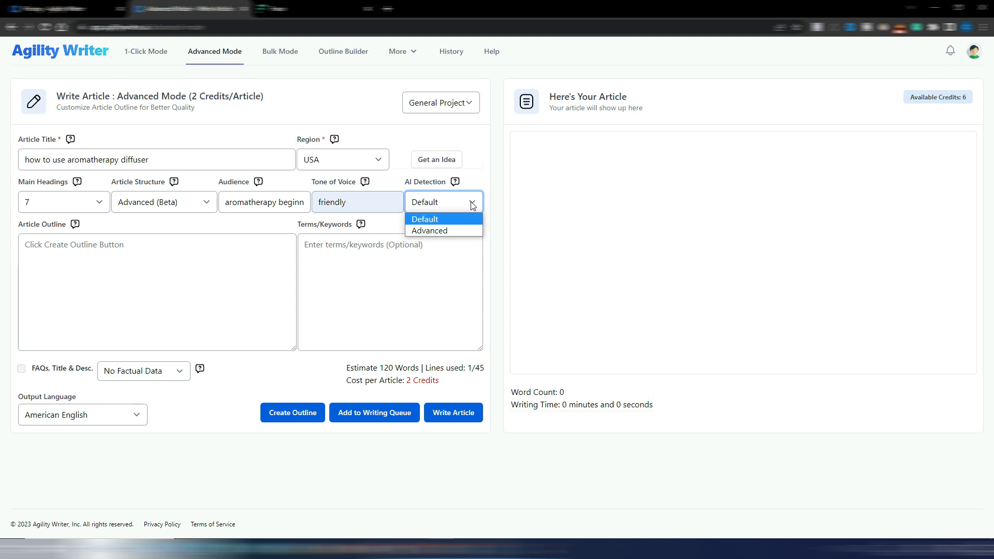
{"action": "left_click", "coordinate": [482, 178]}
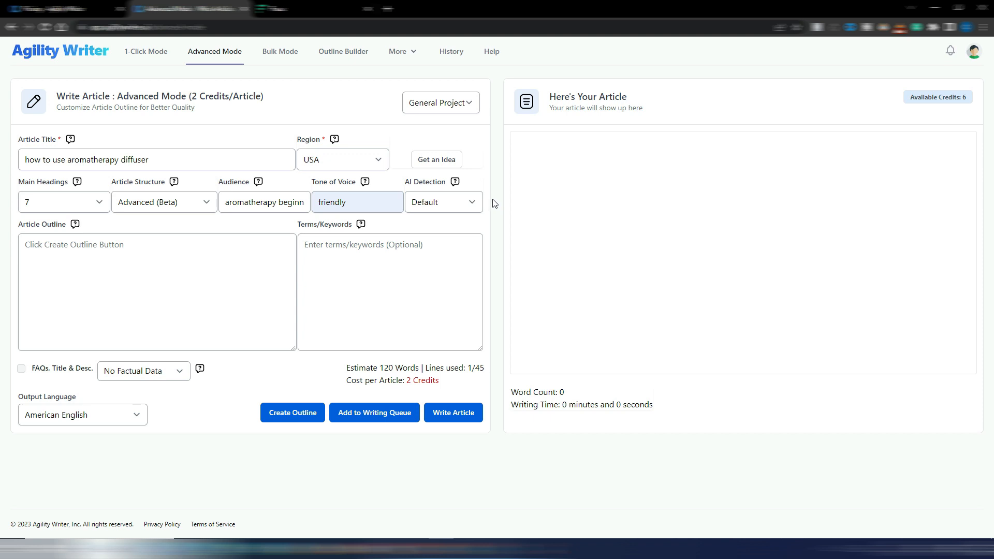
{"action": "left_click", "coordinate": [460, 204]}
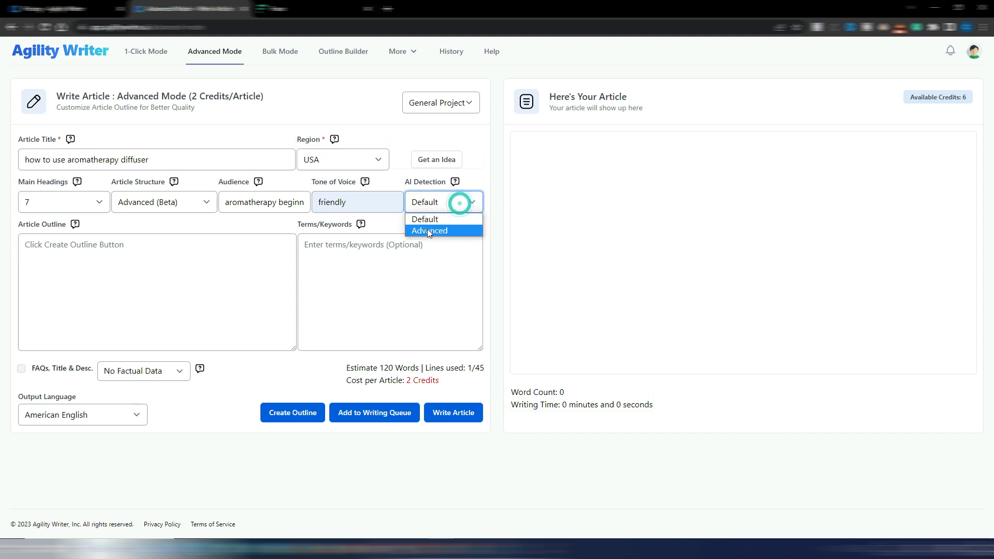
{"action": "left_click", "coordinate": [497, 216]}
{"action": "mouse_move", "coordinate": [455, 184]}
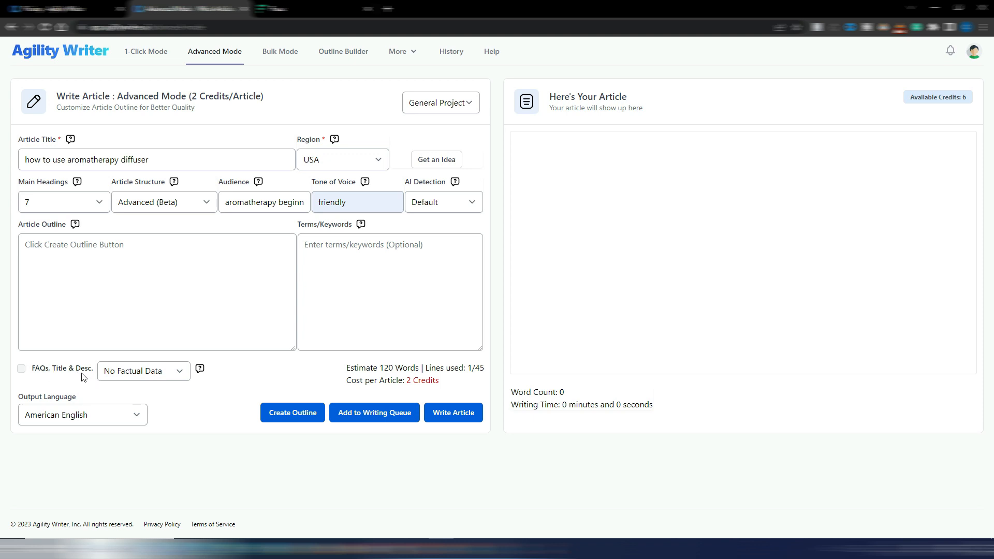
Enable FAQs, Title & Desc., review the factual data help note, and try the Custom Factual Data option.
{"action": "left_click", "coordinate": [22, 369]}
{"action": "left_click", "coordinate": [176, 375]}
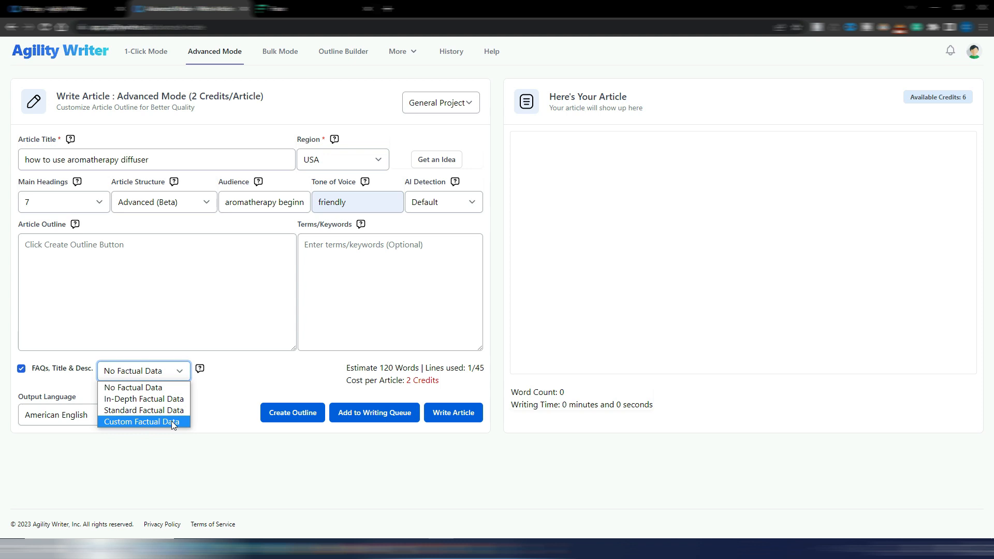
{"action": "mouse_move", "coordinate": [201, 371]}
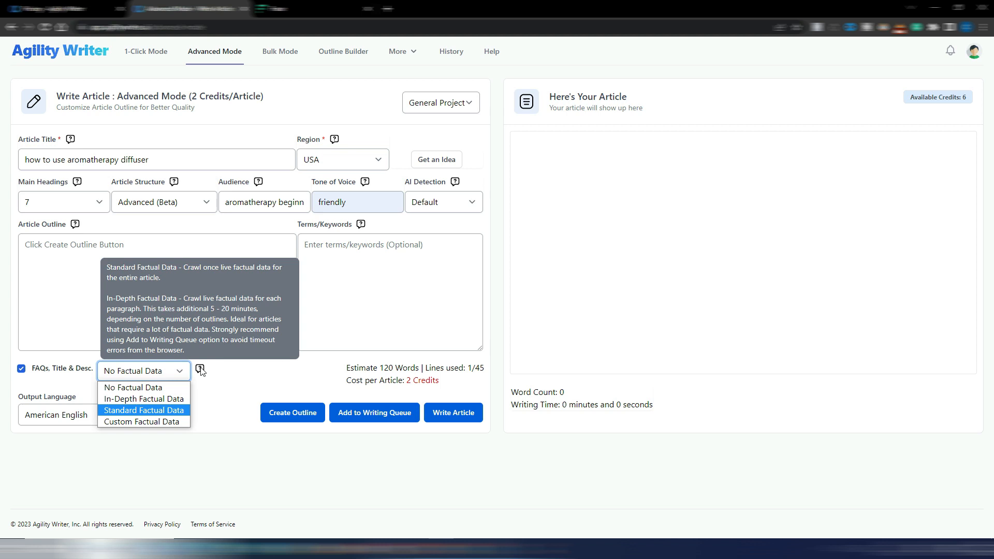
{"action": "left_click", "coordinate": [160, 422]}
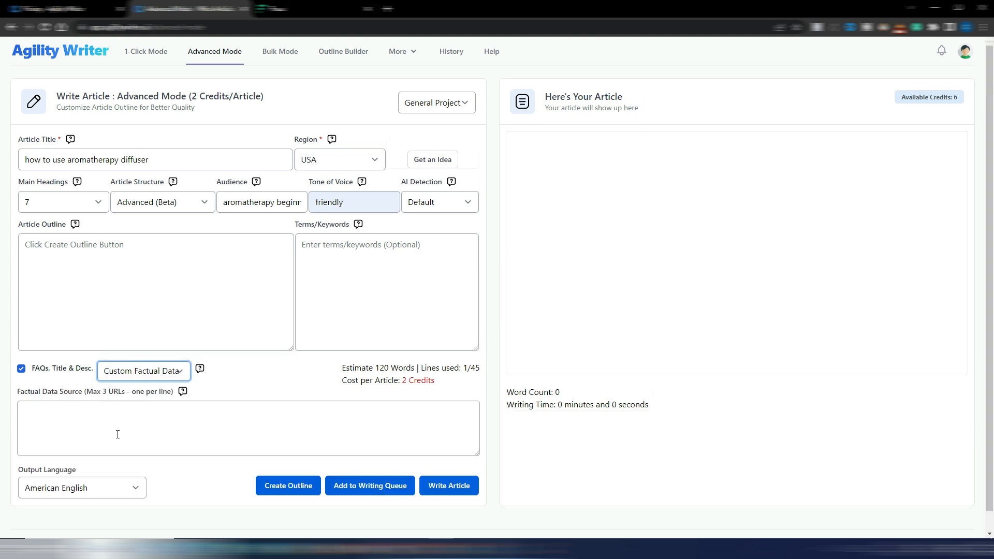
Choose Standard Factual Data for the article and keep American English as the output language.
{"action": "left_click", "coordinate": [182, 376]}
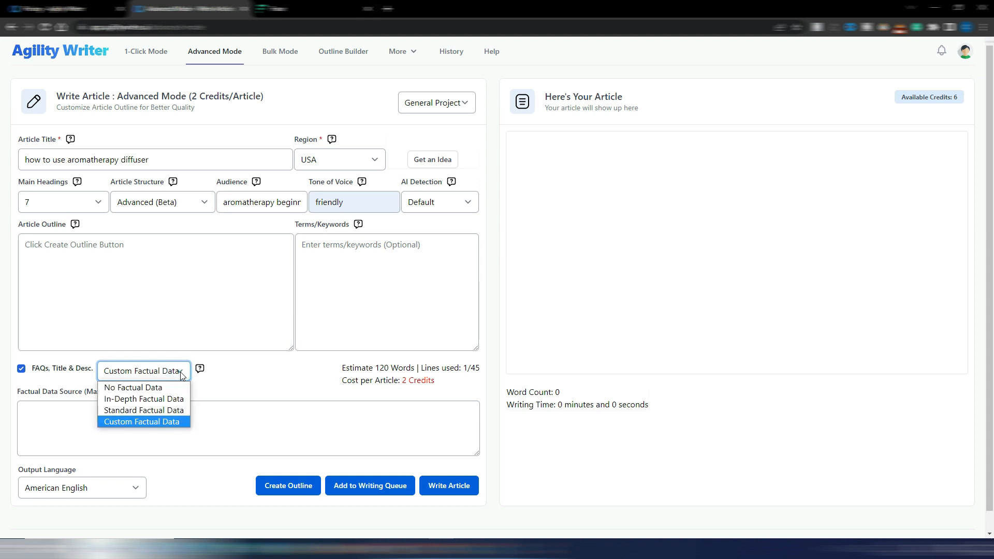
{"action": "left_click", "coordinate": [127, 411]}
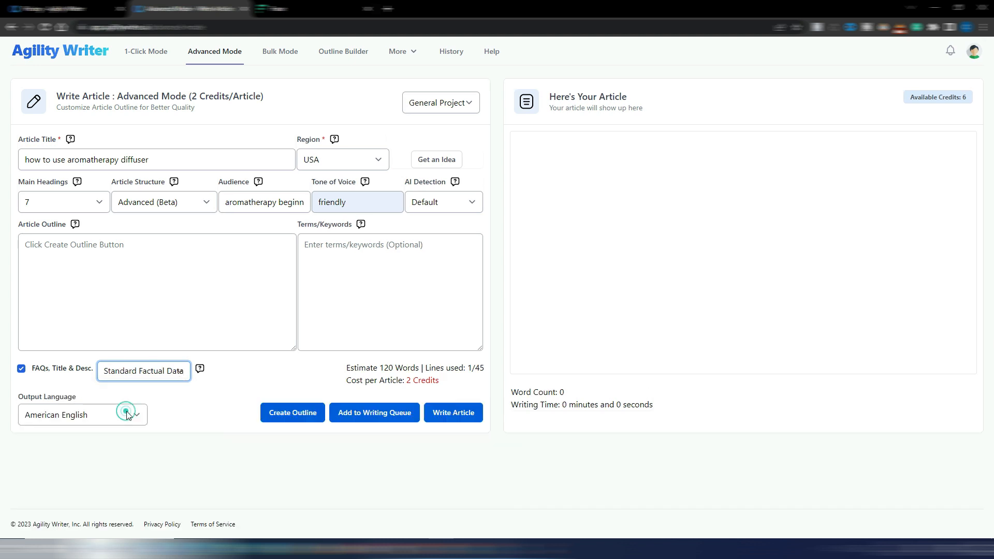
{"action": "mouse_move", "coordinate": [201, 374]}
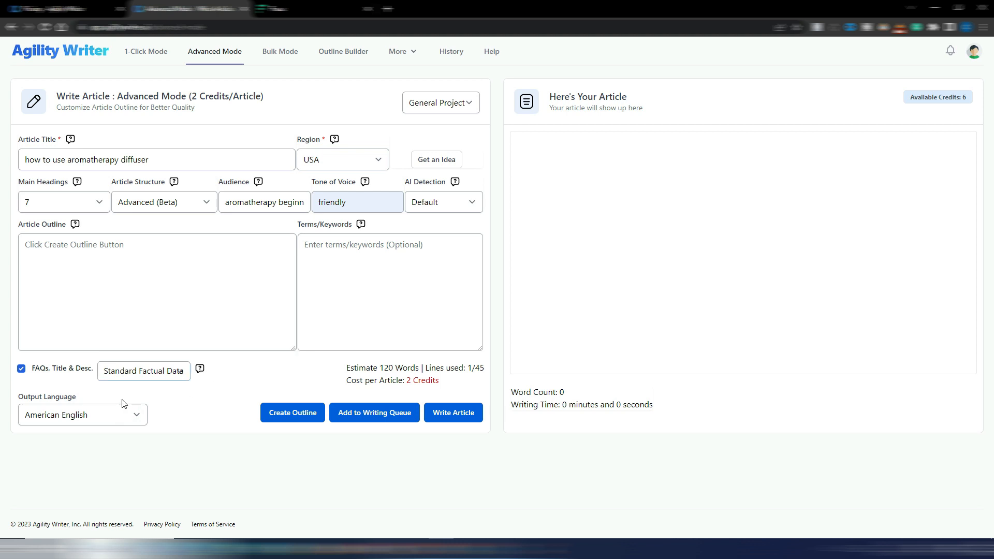
{"action": "left_click", "coordinate": [132, 414]}
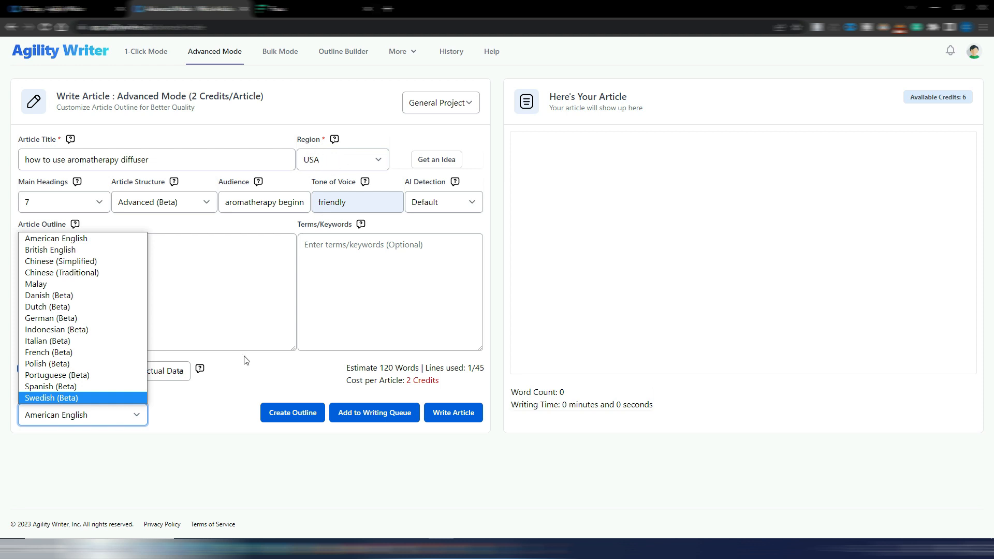
{"action": "left_click", "coordinate": [101, 239]}
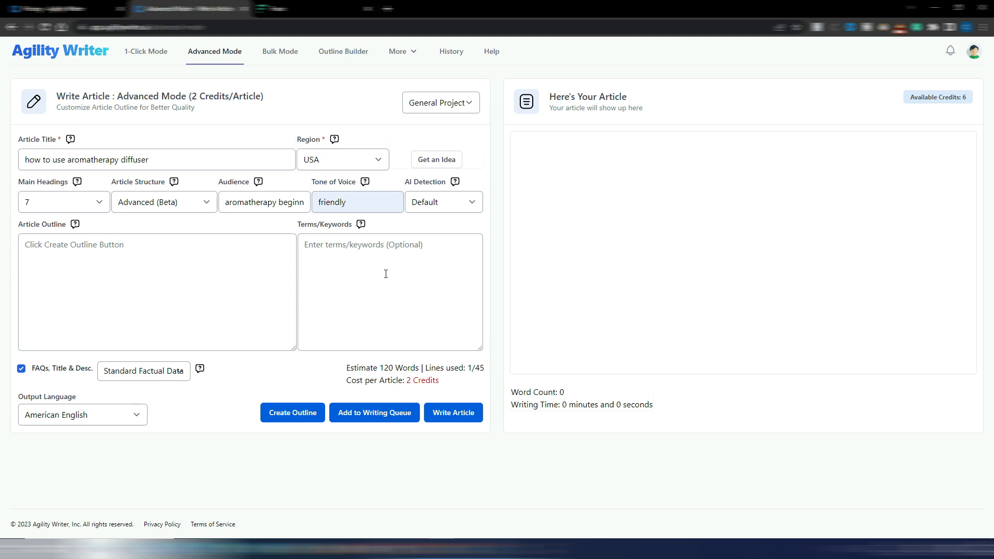
Copy the whole keyword list, from "essential oil diffuser" to "respiratory function", from the content brief into Agility Writer's Terms/Keywords field.
{"action": "left_click", "coordinate": [319, 8]}
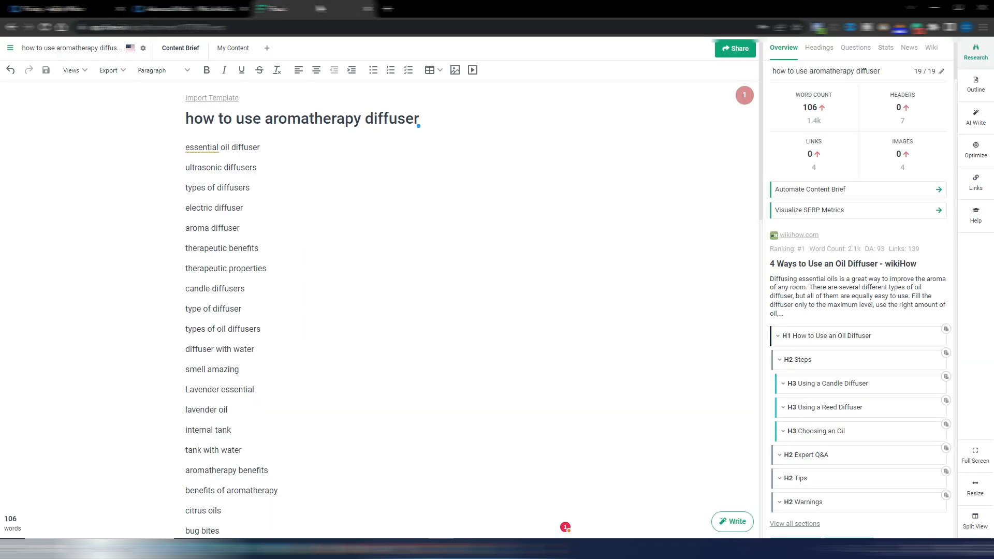
{"action": "left_click", "coordinate": [977, 150]}
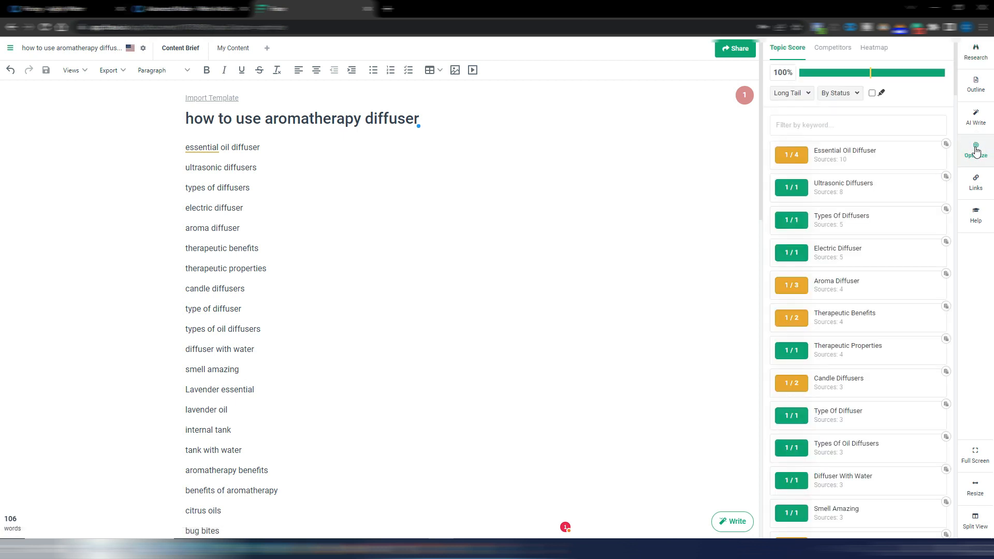
{"action": "scroll", "coordinate": [857, 254], "scroll_direction": "down", "scroll_amount": 9}
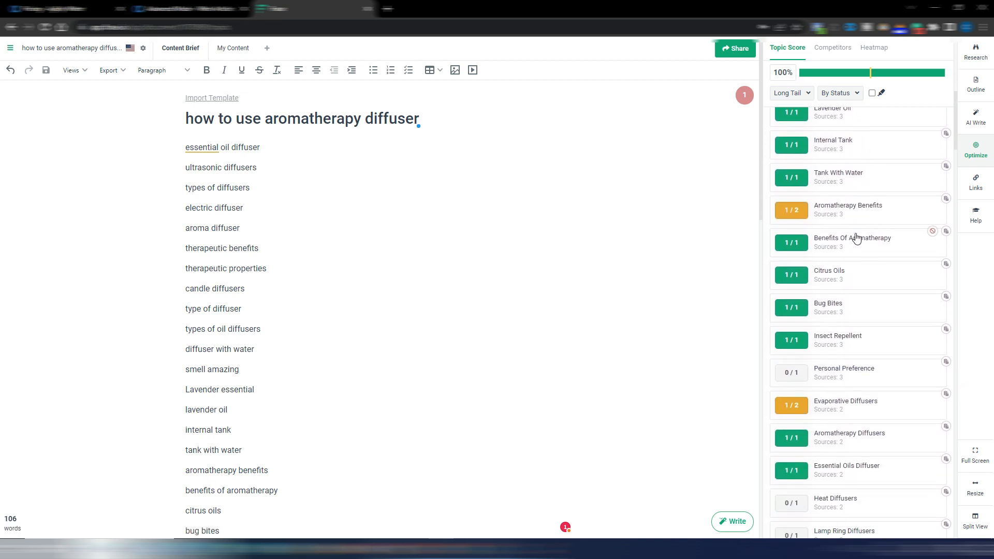
{"action": "scroll", "coordinate": [857, 238], "scroll_direction": "up", "scroll_amount": 10}
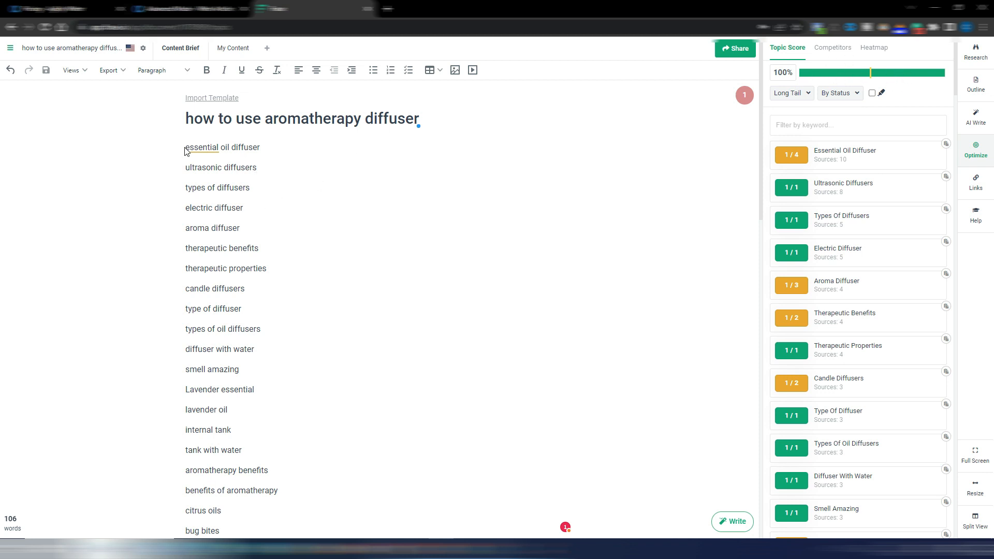
{"action": "left_click_drag", "start_coordinate": [187, 147], "coordinate": [317, 406]}
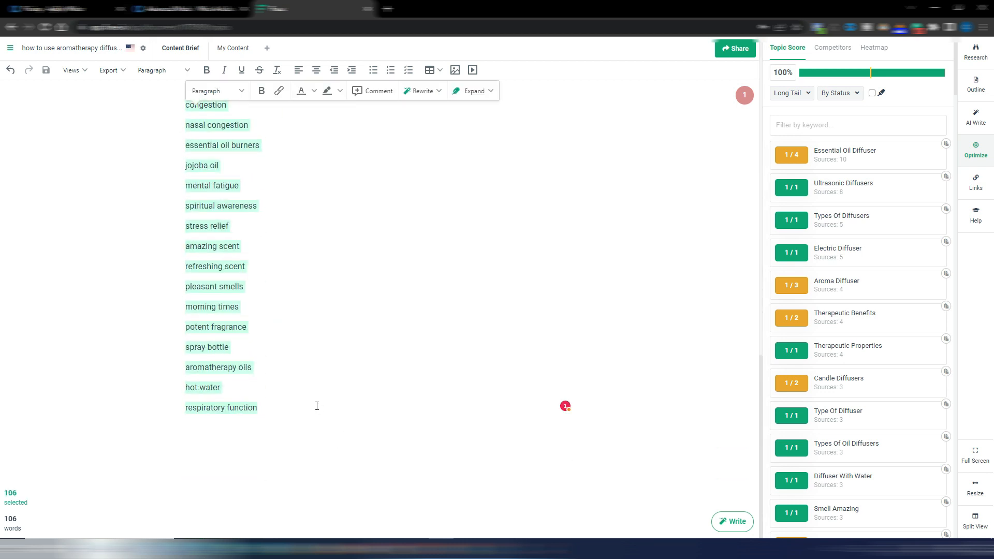
{"action": "key", "text": "ctrl+shift+Tab"}
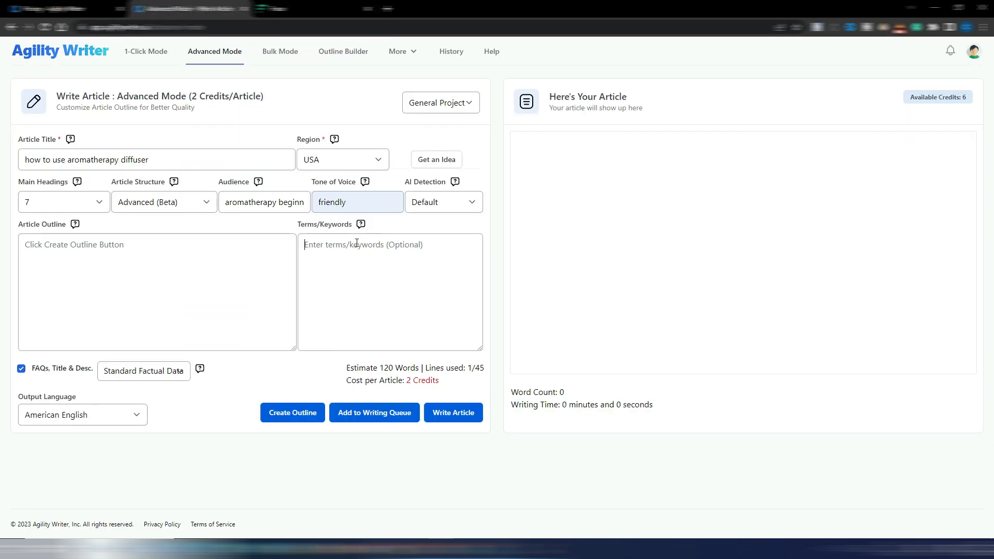
{"action": "left_click", "coordinate": [356, 243]}
{"action": "key", "text": "ctrl+v"}
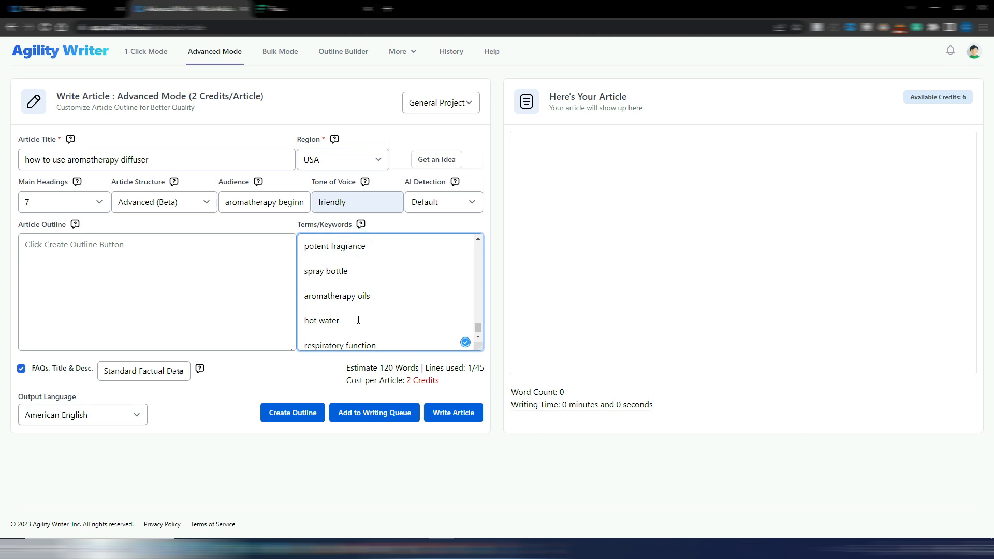
Remove every blank line between the entries in the Terms/Keywords list, from "respiratory function" back up to "essential oil diffuser".
{"action": "left_click", "coordinate": [359, 320]}
{"action": "key", "text": "Delete"}
{"action": "left_click", "coordinate": [386, 301]}
{"action": "key", "text": "Delete"}
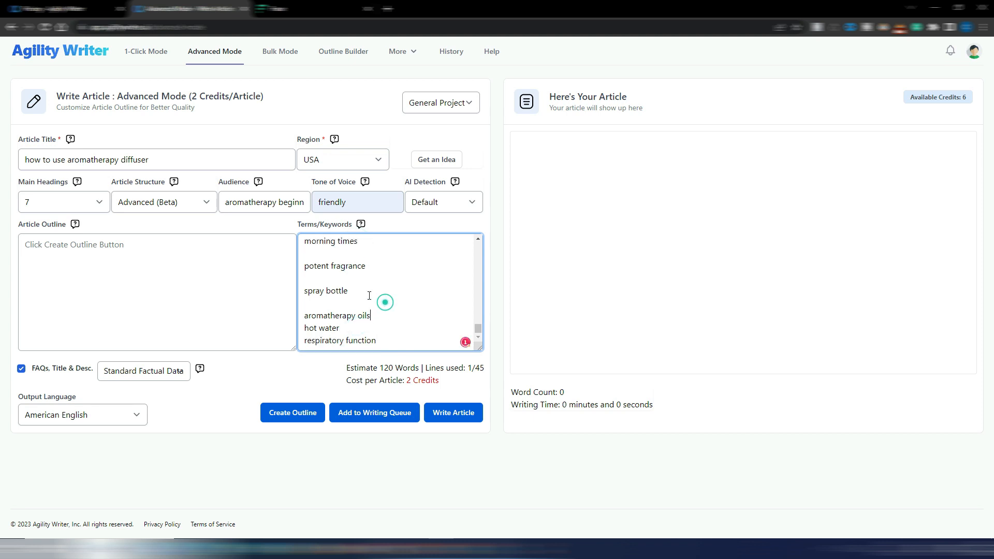
{"action": "left_click", "coordinate": [362, 290]}
{"action": "key", "text": "Delete"}
{"action": "left_click", "coordinate": [372, 280]}
{"action": "key", "text": "Delete"}
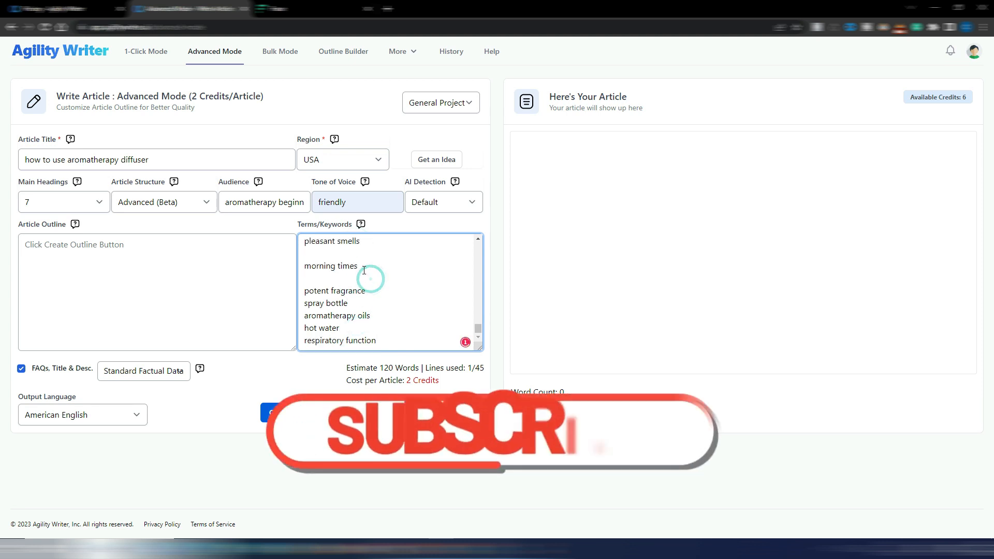
{"action": "key", "text": "Delete"}
{"action": "left_click", "coordinate": [370, 253]}
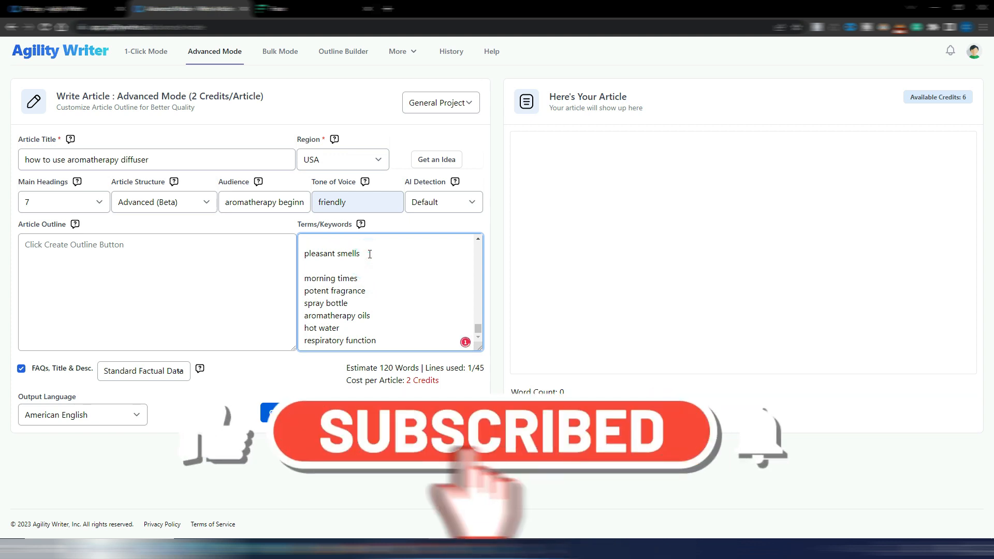
{"action": "key", "text": "Delete"}
{"action": "scroll", "coordinate": [370, 262], "scroll_direction": "up", "scroll_amount": 1}
{"action": "left_click", "coordinate": [373, 294]}
{"action": "key", "text": "Delete"}
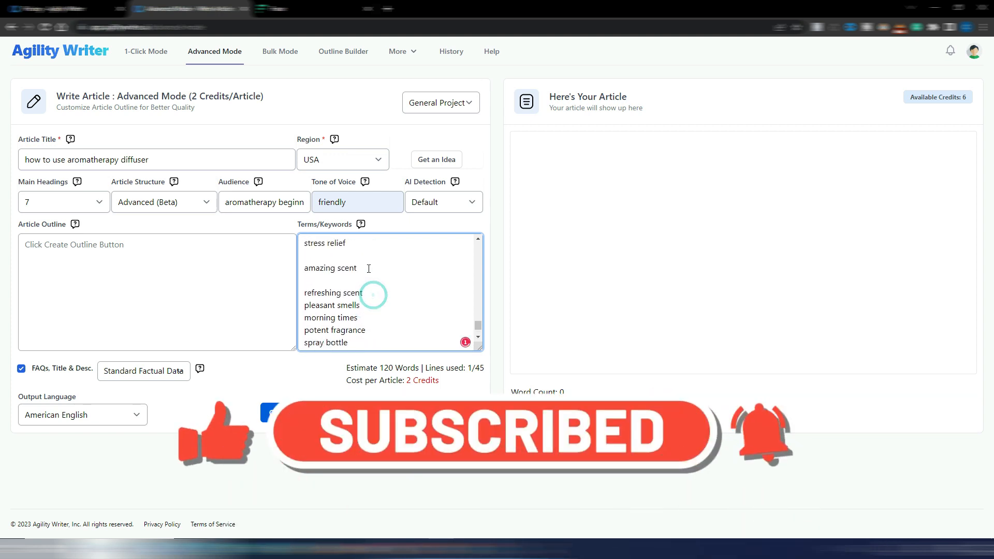
{"action": "left_click", "coordinate": [368, 268]}
{"action": "key", "text": "Delete"}
{"action": "left_click", "coordinate": [355, 243]}
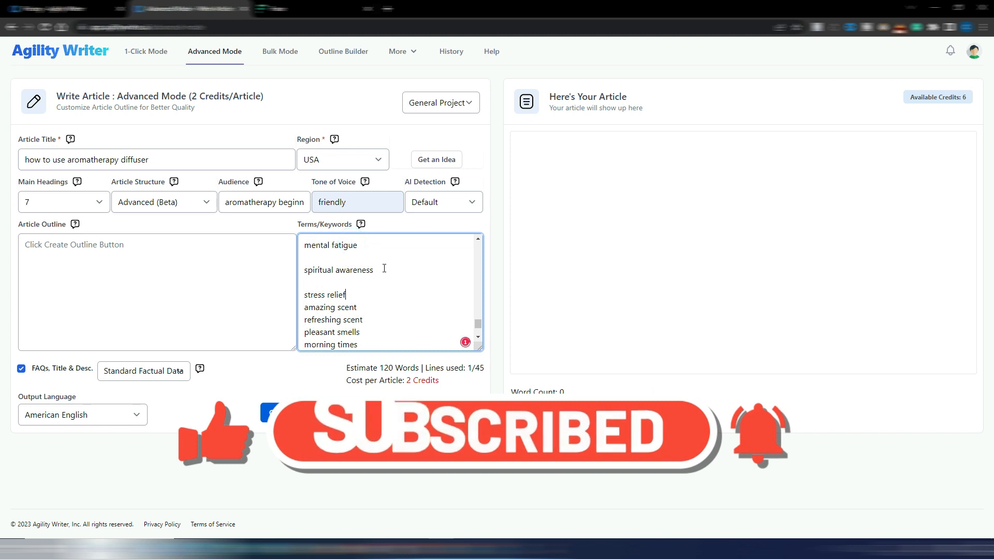
{"action": "left_click", "coordinate": [383, 267]}
{"action": "key", "text": "Delete"}
{"action": "left_click", "coordinate": [366, 245]}
{"action": "key", "text": "Delete"}
{"action": "scroll", "coordinate": [395, 273], "scroll_direction": "up", "scroll_amount": 1}
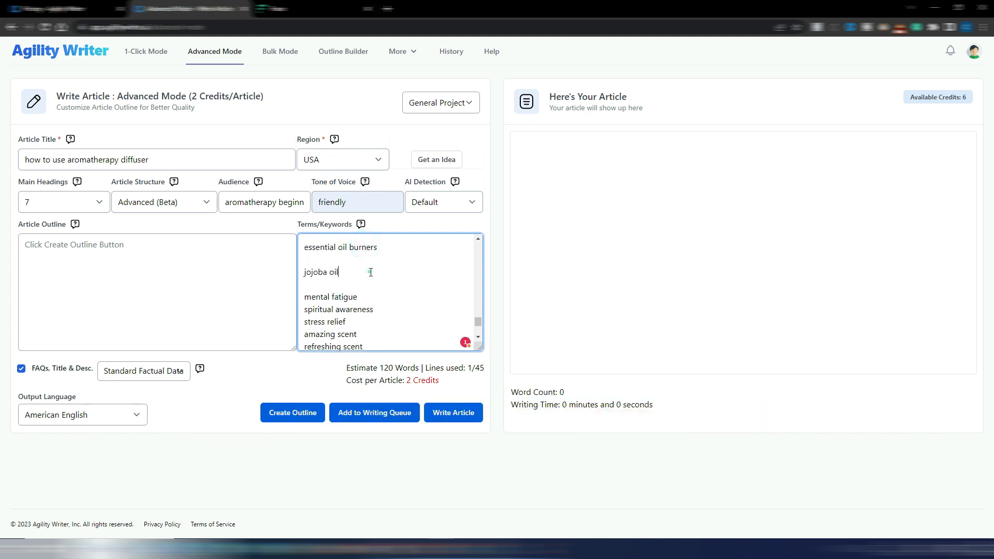
{"action": "left_click", "coordinate": [368, 270]}
{"action": "key", "text": "Delete"}
{"action": "left_click", "coordinate": [389, 246]}
{"action": "key", "text": "Delete"}
{"action": "scroll", "coordinate": [374, 271], "scroll_direction": "up", "scroll_amount": 1}
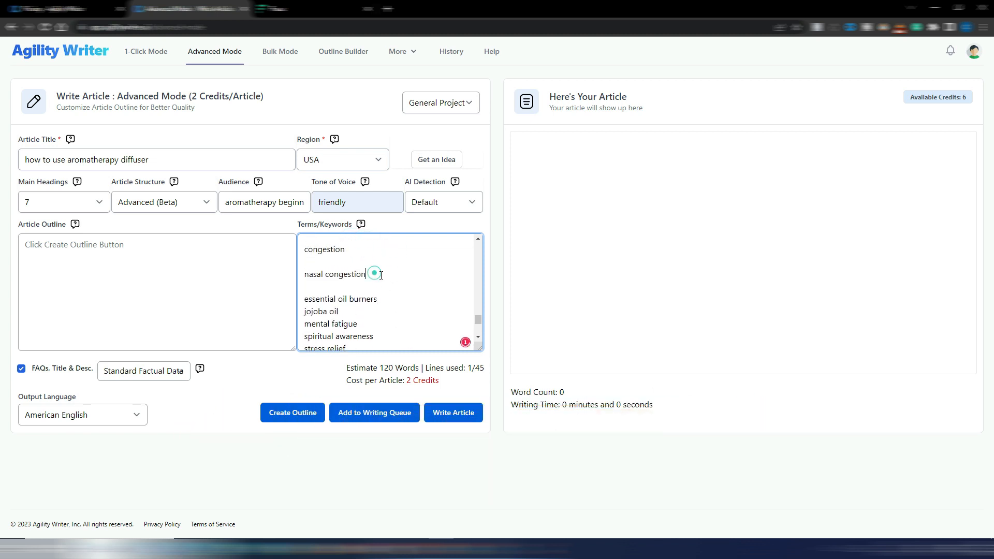
{"action": "key", "text": "Delete"}
{"action": "scroll", "coordinate": [378, 283], "scroll_direction": "up", "scroll_amount": 1}
{"action": "left_click", "coordinate": [368, 300]}
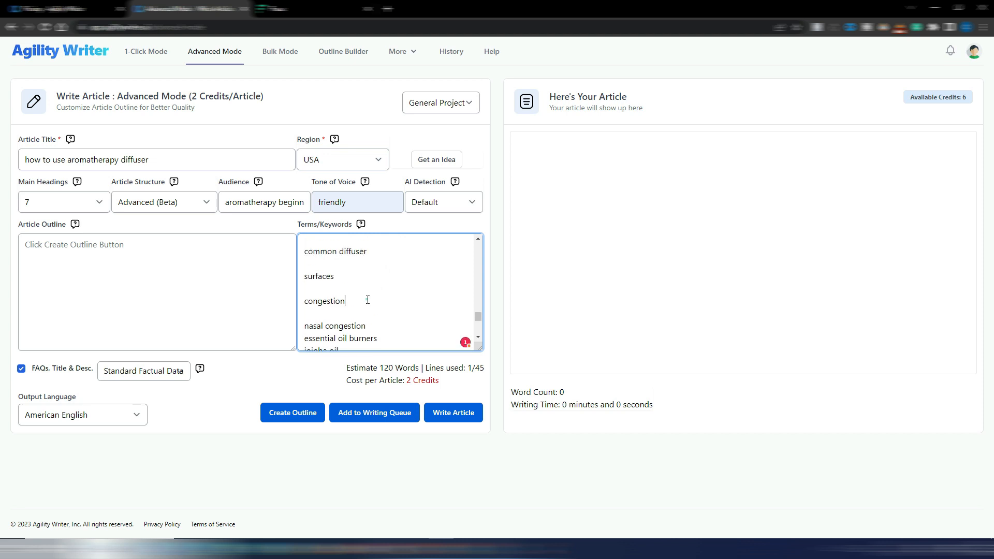
{"action": "key", "text": "Delete"}
{"action": "left_click", "coordinate": [355, 276]}
{"action": "key", "text": "Delete"}
{"action": "left_click", "coordinate": [380, 251]}
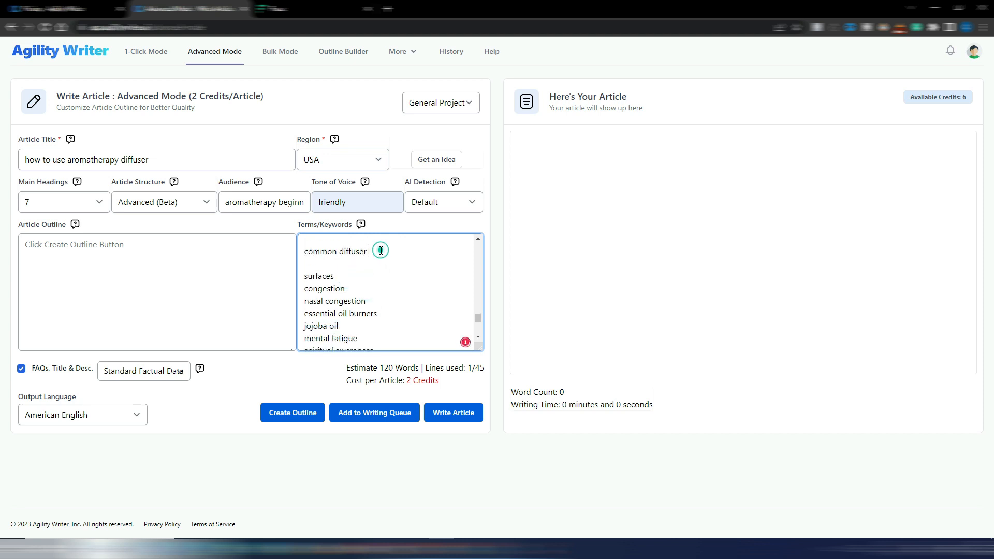
{"action": "key", "text": "Delete"}
{"action": "scroll", "coordinate": [383, 266], "scroll_direction": "up", "scroll_amount": 1}
{"action": "key", "text": "Delete"}
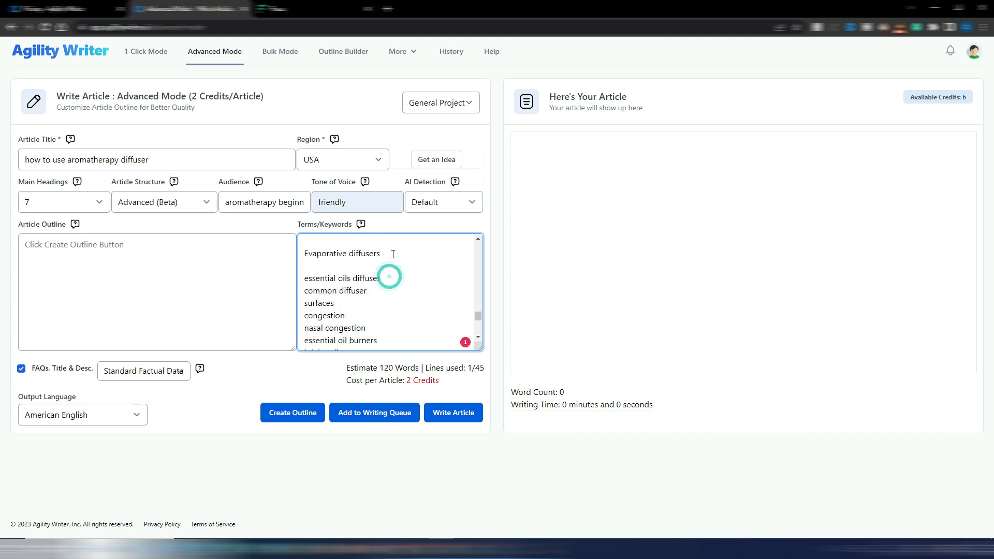
{"action": "left_click", "coordinate": [389, 254]}
{"action": "key", "text": "Delete"}
{"action": "scroll", "coordinate": [400, 275], "scroll_direction": "up", "scroll_amount": 1}
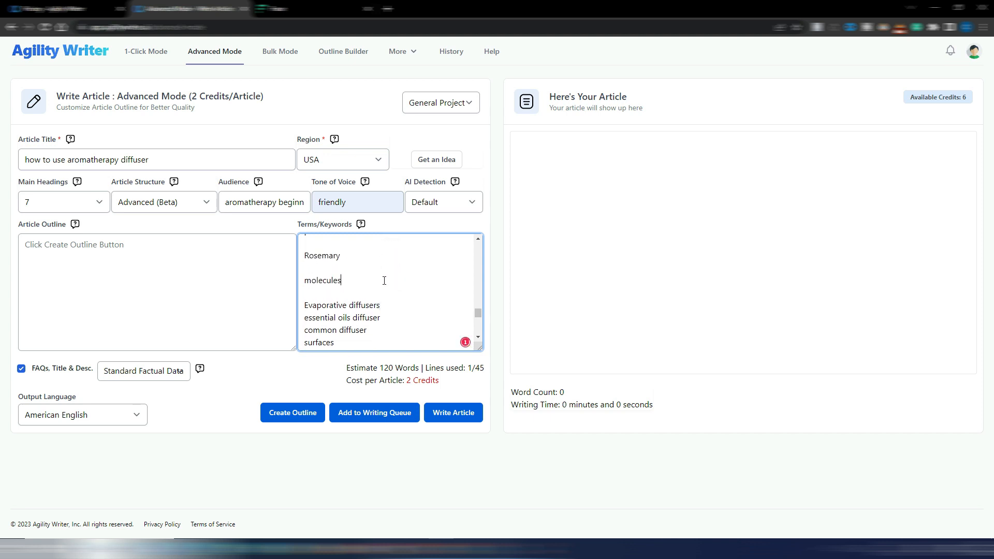
{"action": "left_click", "coordinate": [384, 281]}
{"action": "key", "text": "Delete"}
{"action": "left_click", "coordinate": [365, 254]}
{"action": "key", "text": "Delete"}
{"action": "scroll", "coordinate": [392, 281], "scroll_direction": "up", "scroll_amount": 1}
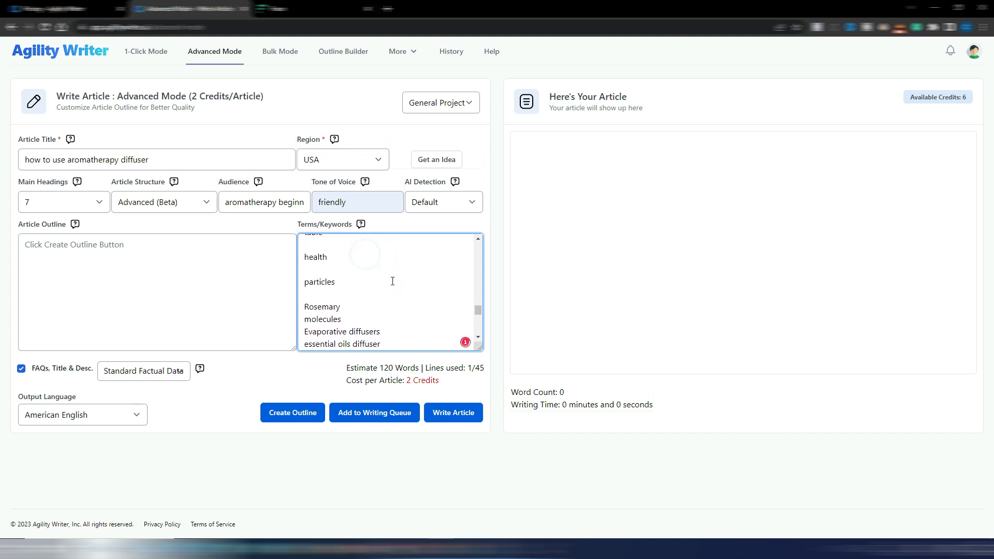
{"action": "scroll", "coordinate": [393, 281], "scroll_direction": "up", "scroll_amount": 1}
{"action": "left_click", "coordinate": [362, 332]}
{"action": "key", "text": "Delete"}
{"action": "scroll", "coordinate": [357, 316], "scroll_direction": "down", "scroll_amount": 1}
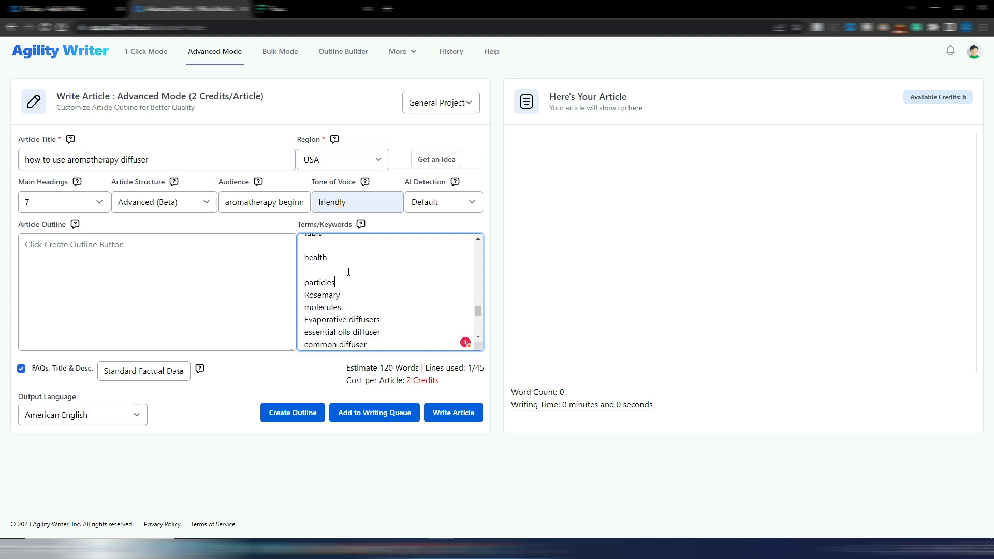
{"action": "left_click", "coordinate": [346, 258]}
{"action": "key", "text": "Delete"}
{"action": "scroll", "coordinate": [346, 258], "scroll_direction": "up", "scroll_amount": 1}
{"action": "left_click", "coordinate": [348, 285]}
{"action": "key", "text": "Delete"}
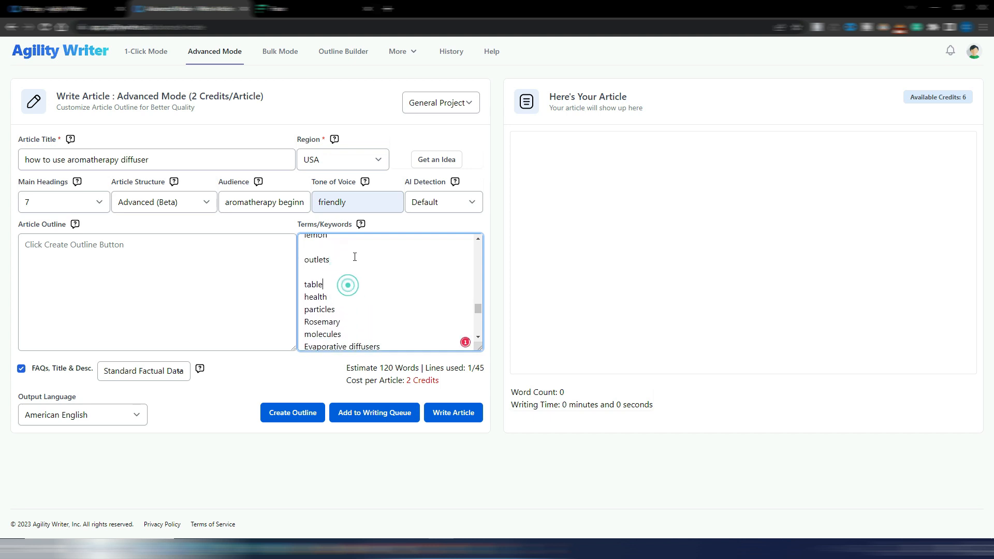
{"action": "left_click", "coordinate": [355, 257]}
{"action": "key", "text": "Delete"}
{"action": "scroll", "coordinate": [355, 257], "scroll_direction": "up", "scroll_amount": 1}
{"action": "left_click", "coordinate": [350, 285]}
{"action": "key", "text": "Delete"}
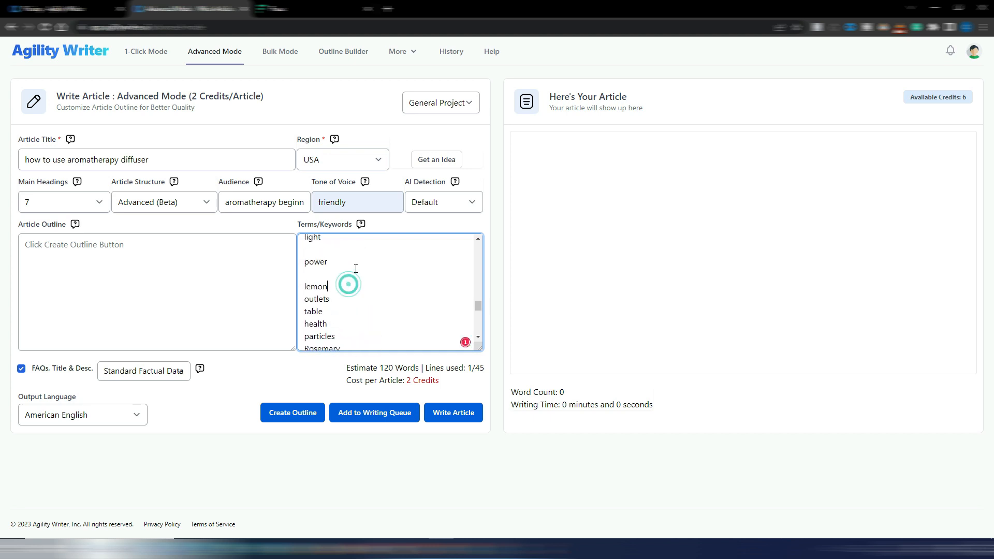
{"action": "left_click", "coordinate": [349, 262]}
{"action": "key", "text": "Delete"}
{"action": "scroll", "coordinate": [348, 262], "scroll_direction": "up", "scroll_amount": 1}
{"action": "left_click", "coordinate": [346, 286]}
{"action": "key", "text": "Delete"}
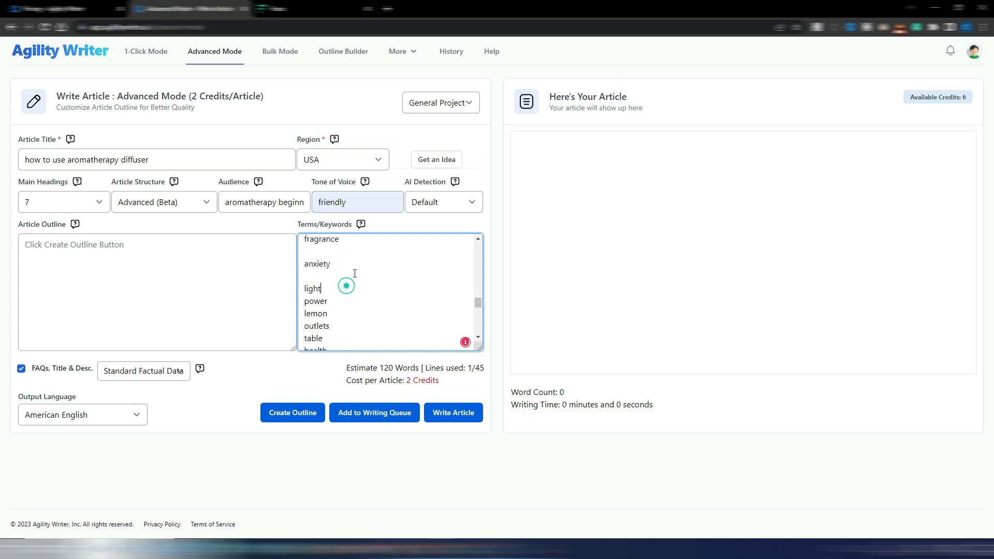
{"action": "left_click", "coordinate": [349, 263]}
{"action": "key", "text": "Delete"}
{"action": "scroll", "coordinate": [355, 274], "scroll_direction": "up", "scroll_amount": 1}
{"action": "left_click", "coordinate": [355, 289]}
{"action": "key", "text": "Delete"}
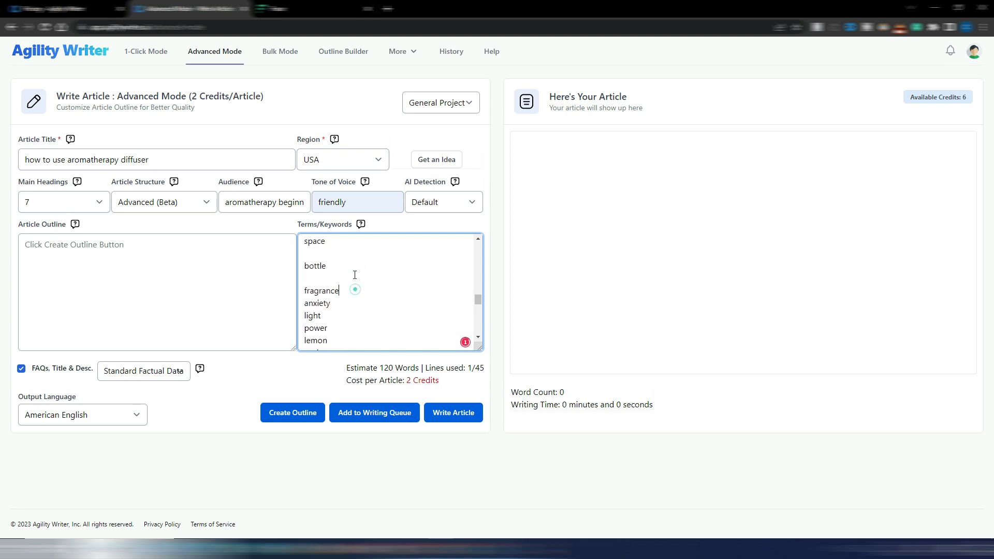
{"action": "left_click", "coordinate": [339, 266]}
{"action": "key", "text": "Delete"}
{"action": "scroll", "coordinate": [358, 275], "scroll_direction": "up", "scroll_amount": 1}
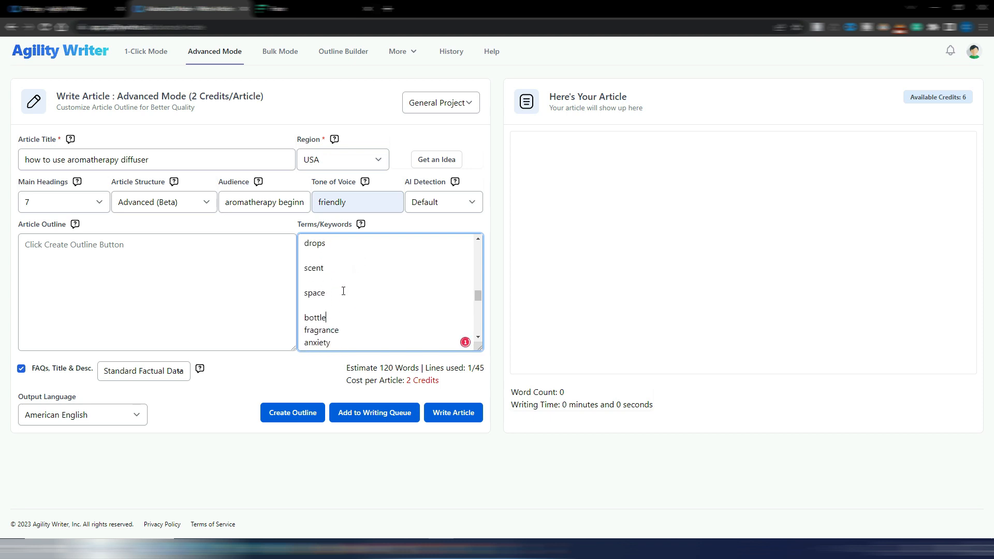
{"action": "left_click", "coordinate": [344, 291]}
{"action": "key", "text": "Delete"}
{"action": "left_click", "coordinate": [337, 269]}
{"action": "key", "text": "Delete"}
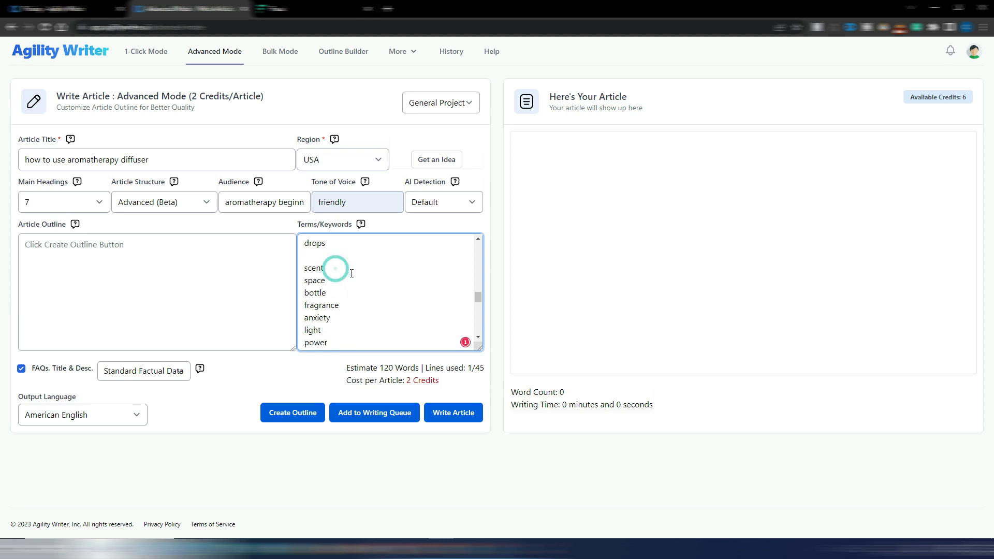
{"action": "scroll", "coordinate": [342, 290], "scroll_direction": "up", "scroll_amount": 1}
{"action": "left_click", "coordinate": [340, 296]}
{"action": "key", "text": "Delete"}
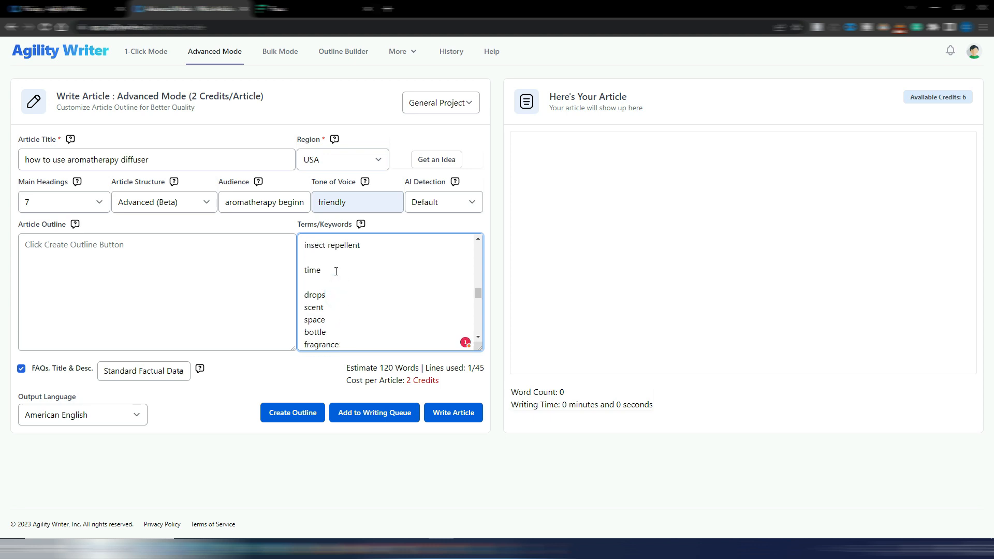
{"action": "left_click", "coordinate": [335, 270]}
{"action": "key", "text": "Delete"}
{"action": "scroll", "coordinate": [375, 272], "scroll_direction": "up", "scroll_amount": 1}
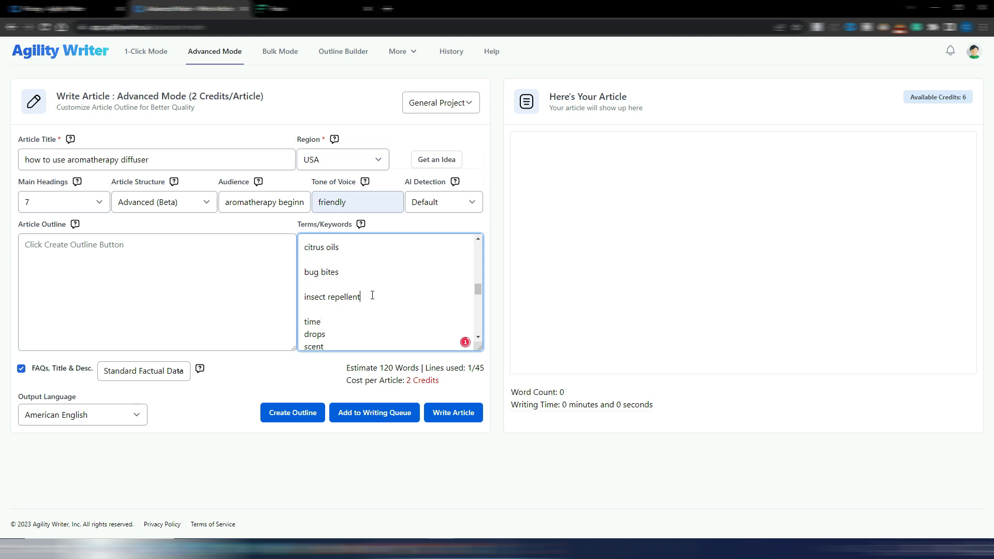
{"action": "left_click", "coordinate": [373, 295]}
{"action": "key", "text": "Delete"}
{"action": "left_click", "coordinate": [348, 272]}
{"action": "key", "text": "Delete"}
{"action": "scroll", "coordinate": [370, 287], "scroll_direction": "up", "scroll_amount": 1}
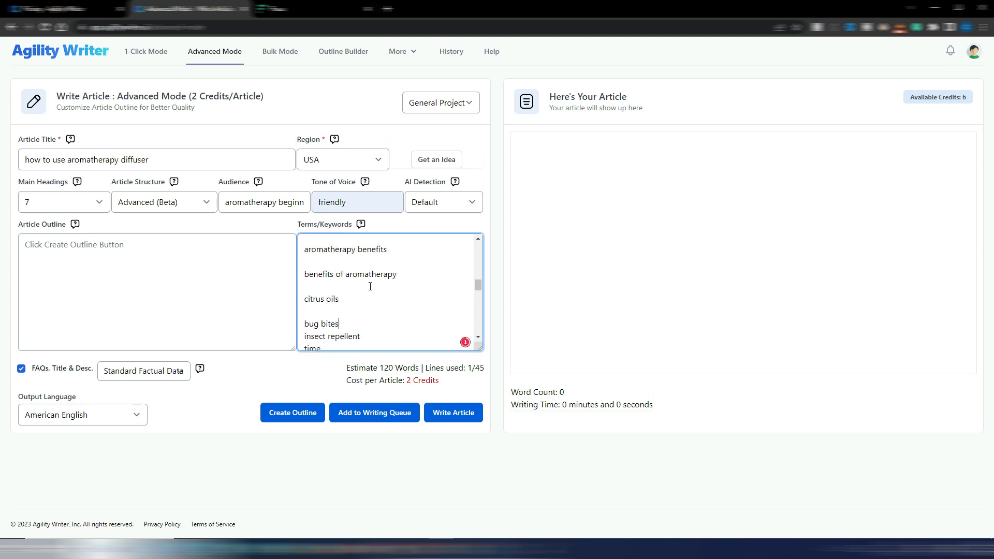
{"action": "left_click", "coordinate": [355, 299]}
{"action": "key", "text": "Delete"}
{"action": "left_click", "coordinate": [401, 276]}
{"action": "key", "text": "Delete"}
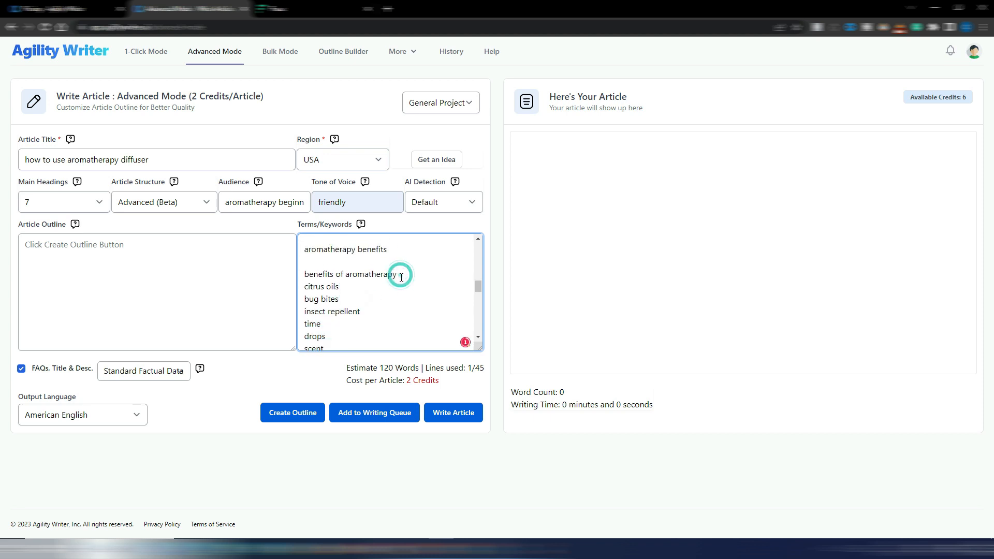
{"action": "scroll", "coordinate": [400, 280], "scroll_direction": "up", "scroll_amount": 1}
{"action": "left_click", "coordinate": [401, 301]}
{"action": "key", "text": "Delete"}
{"action": "left_click", "coordinate": [383, 276]}
{"action": "key", "text": "Delete"}
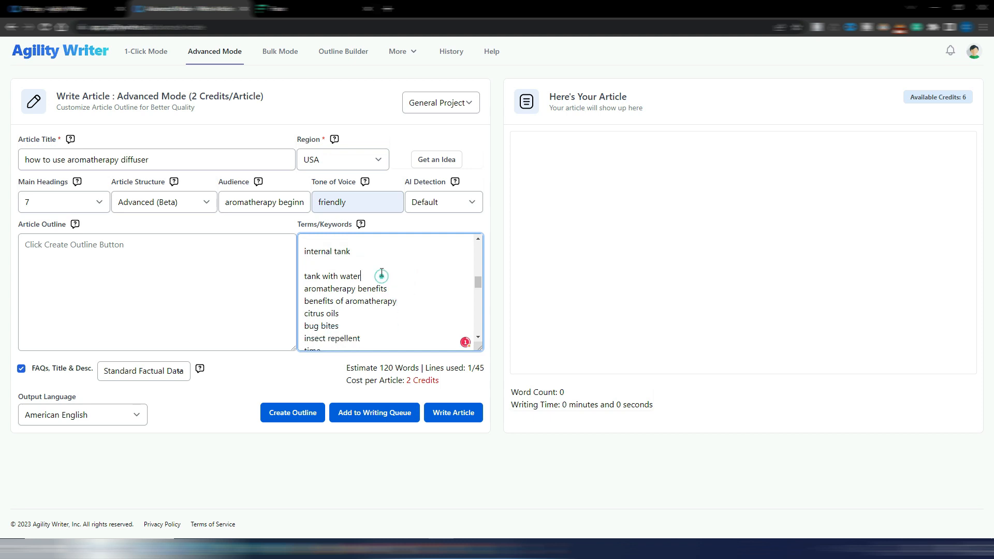
{"action": "left_click", "coordinate": [363, 251]}
{"action": "key", "text": "Delete"}
{"action": "scroll", "coordinate": [375, 293], "scroll_direction": "up", "scroll_amount": 1}
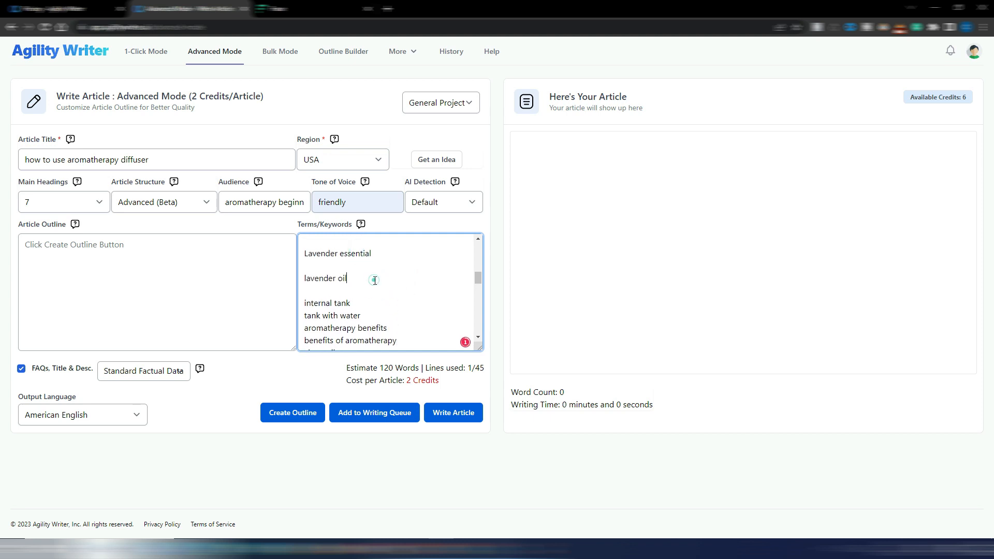
{"action": "key", "text": "Delete"}
{"action": "scroll", "coordinate": [376, 290], "scroll_direction": "up", "scroll_amount": 1}
{"action": "left_click", "coordinate": [385, 303]}
{"action": "key", "text": "Delete"}
{"action": "left_click", "coordinate": [368, 281]}
{"action": "key", "text": "Delete"}
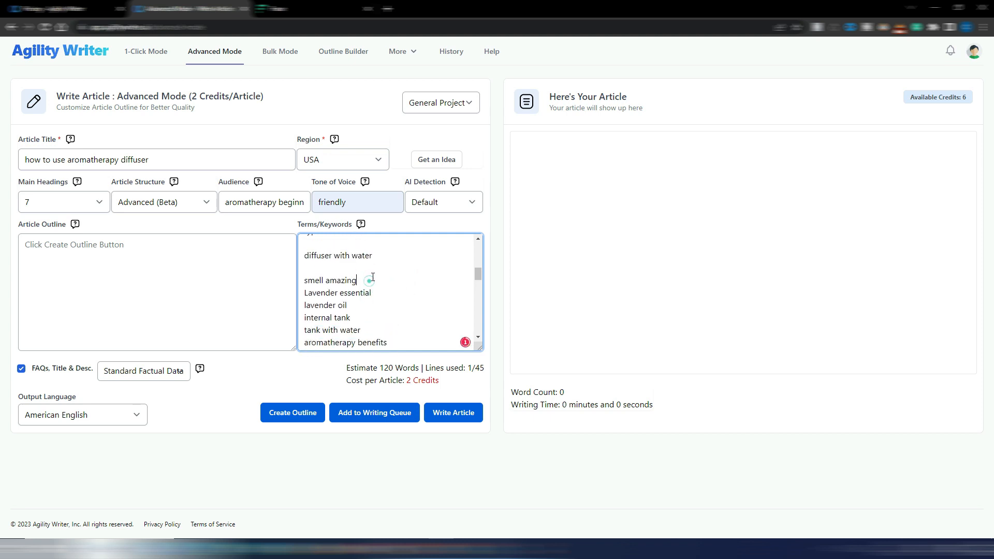
{"action": "left_click", "coordinate": [383, 255]}
{"action": "key", "text": "Delete"}
{"action": "scroll", "coordinate": [384, 264], "scroll_direction": "up", "scroll_amount": 1}
{"action": "left_click", "coordinate": [384, 282]}
{"action": "key", "text": "Delete"}
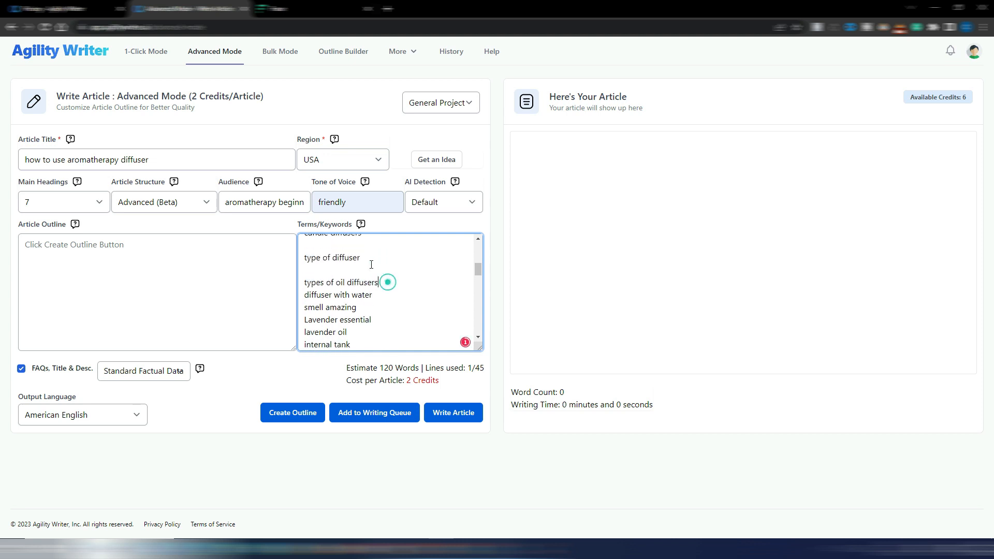
{"action": "left_click", "coordinate": [373, 258]}
{"action": "key", "text": "Delete"}
{"action": "scroll", "coordinate": [375, 261], "scroll_direction": "up", "scroll_amount": 1}
{"action": "left_click", "coordinate": [381, 283]}
{"action": "key", "text": "Delete"}
{"action": "left_click", "coordinate": [397, 259]}
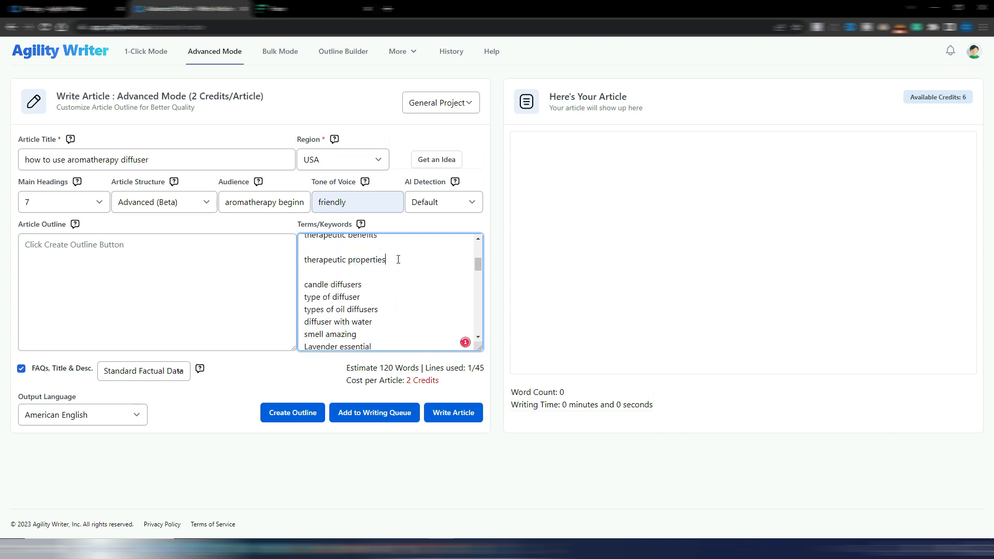
{"action": "key", "text": "Delete"}
{"action": "scroll", "coordinate": [396, 274], "scroll_direction": "up", "scroll_amount": 1}
{"action": "left_click", "coordinate": [394, 283]}
{"action": "key", "text": "Delete"}
{"action": "left_click", "coordinate": [380, 259]}
{"action": "key", "text": "Delete"}
{"action": "scroll", "coordinate": [384, 291], "scroll_direction": "up", "scroll_amount": 1}
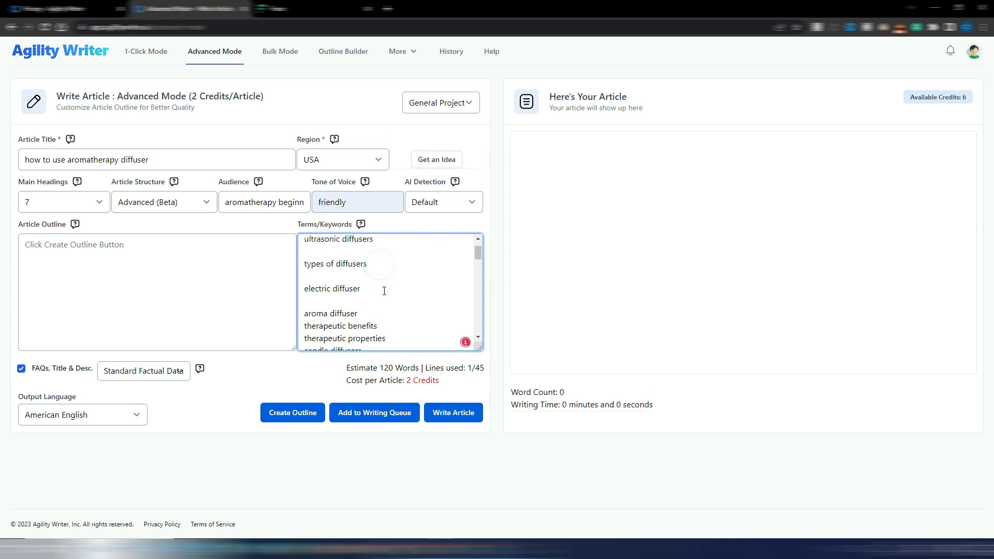
{"action": "left_click", "coordinate": [384, 291]}
{"action": "key", "text": "Delete"}
{"action": "left_click", "coordinate": [384, 264]}
{"action": "key", "text": "Delete"}
{"action": "left_click", "coordinate": [378, 239]}
{"action": "key", "text": "Delete"}
{"action": "scroll", "coordinate": [401, 290], "scroll_direction": "up", "scroll_amount": 1}
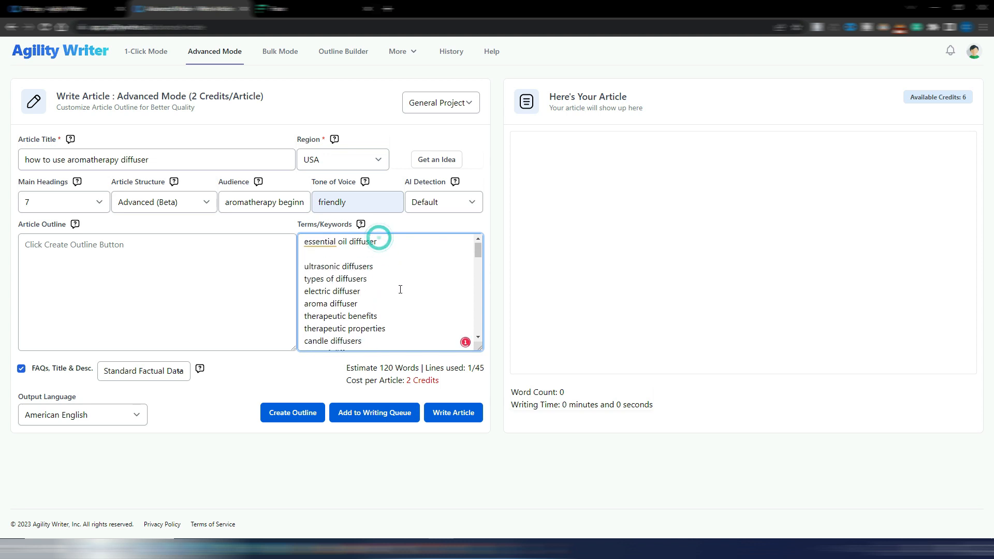
{"action": "left_click", "coordinate": [362, 250]}
{"action": "key", "text": "Delete"}
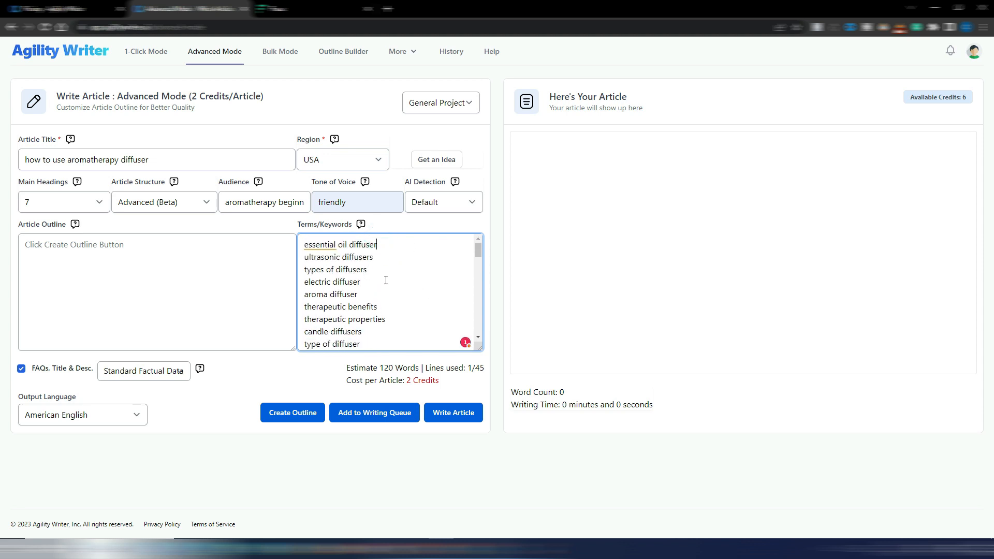
Generate the article outline from the current settings and read through it from the introduction to the conclusion.
{"action": "left_click", "coordinate": [95, 245]}
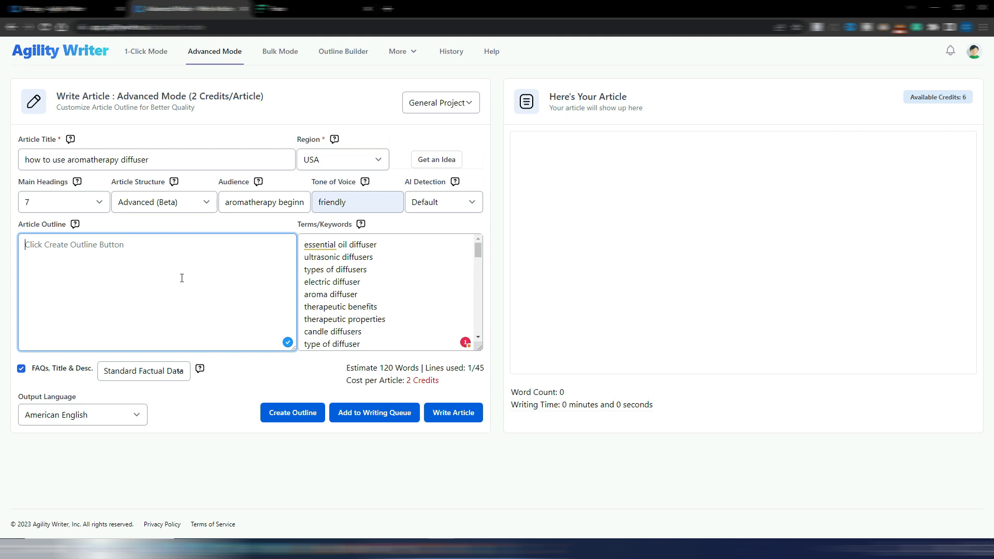
{"action": "left_click", "coordinate": [290, 421]}
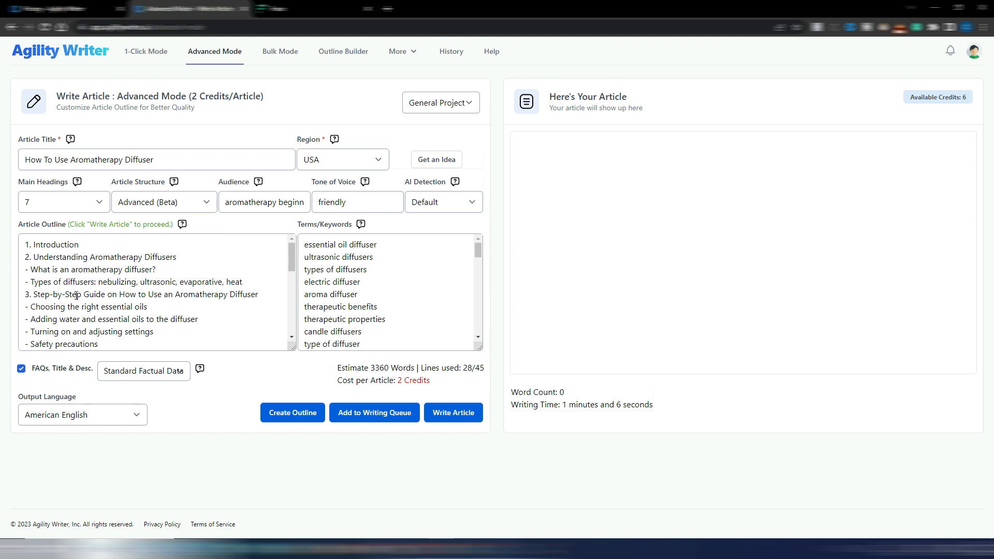
{"action": "left_click_drag", "start_coordinate": [293, 256], "coordinate": [293, 279]}
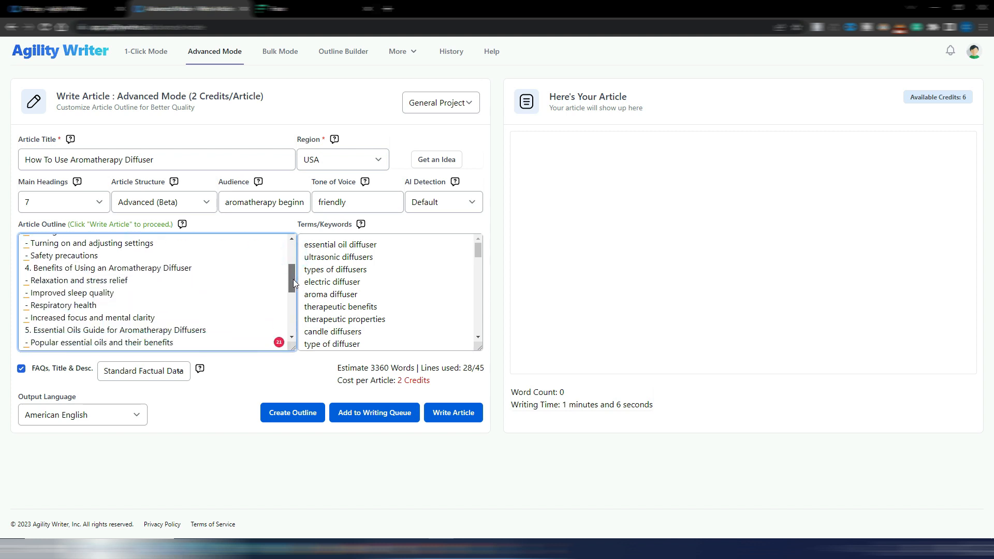
{"action": "left_click_drag", "start_coordinate": [293, 278], "coordinate": [294, 317]}
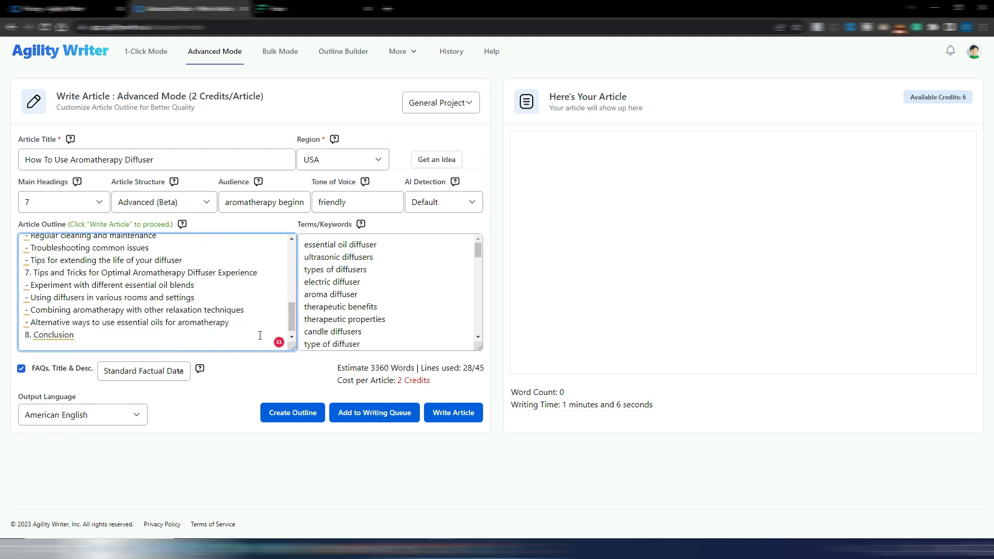
Recheck the generated outline back up to the introduction and add the "How To Use Aromatherapy Diffuser" article to the writing queue.
{"action": "mouse_move", "coordinate": [293, 321]}
{"action": "left_mouse_down"}
{"action": "mouse_move", "coordinate": [286, 260]}
{"action": "mouse_move", "coordinate": [290, 320]}
{"action": "left_mouse_up"}
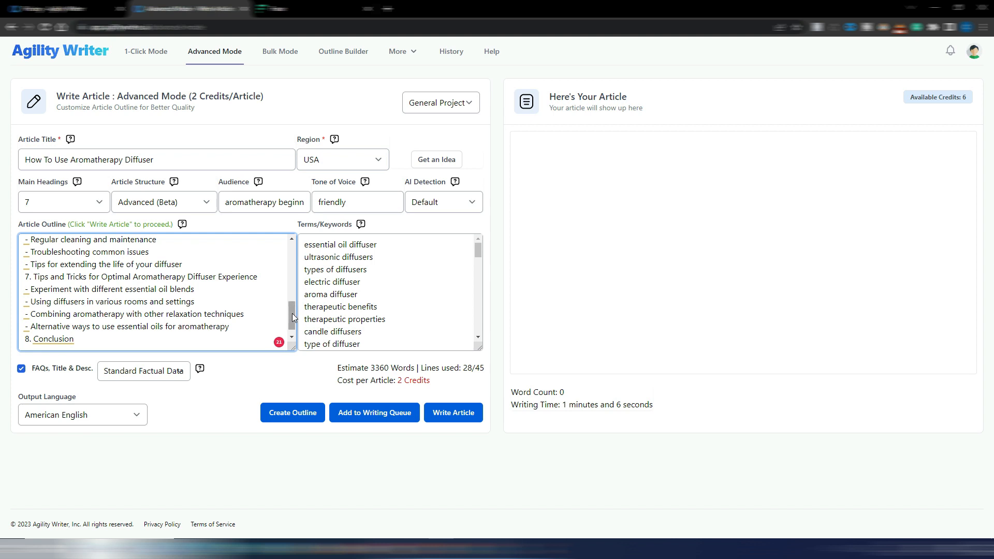
{"action": "left_click_drag", "start_coordinate": [292, 314], "coordinate": [294, 254]}
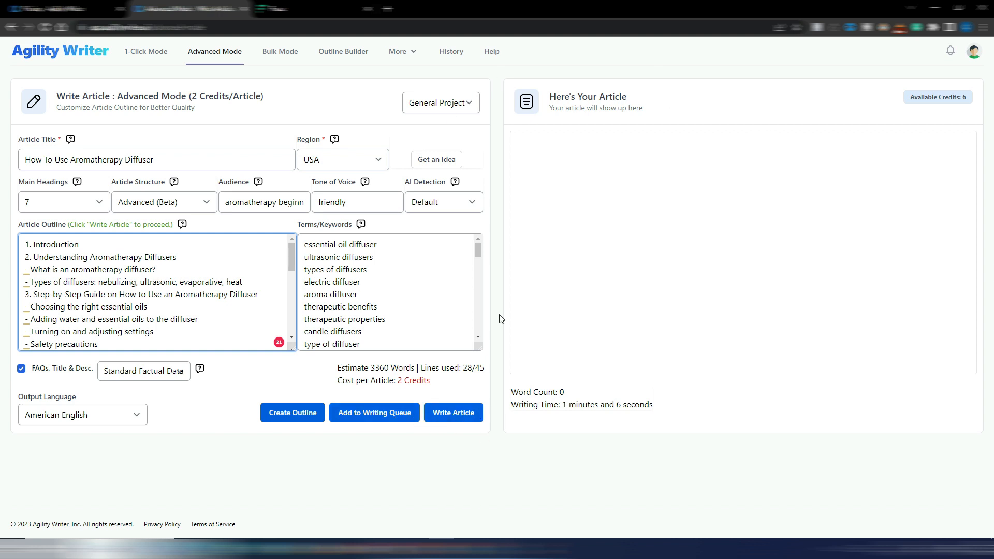
{"action": "left_click", "coordinate": [373, 417]}
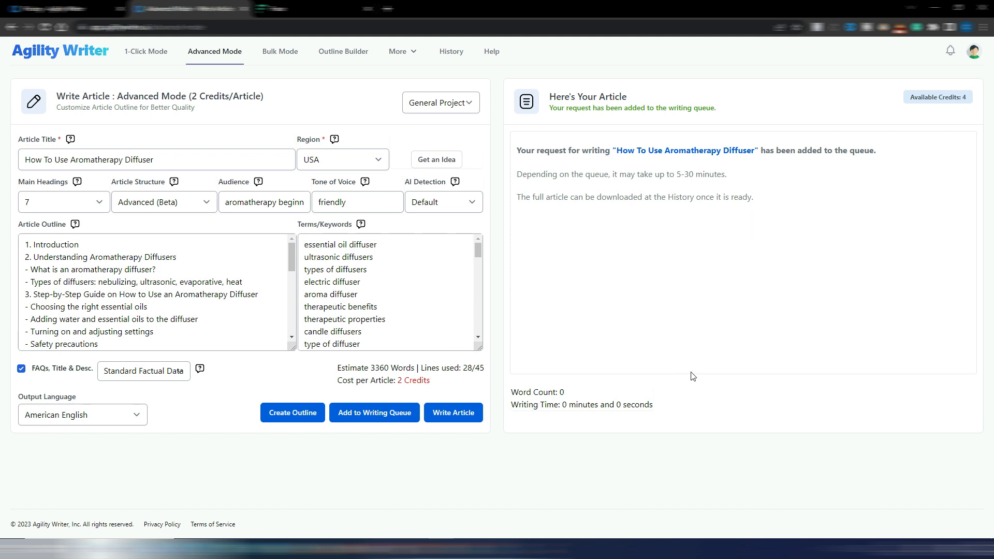
Download the "How To Use Aromatherapy Diffuser" article from the article history as HTML, then open the file and skim it.
{"action": "left_click", "coordinate": [451, 53]}
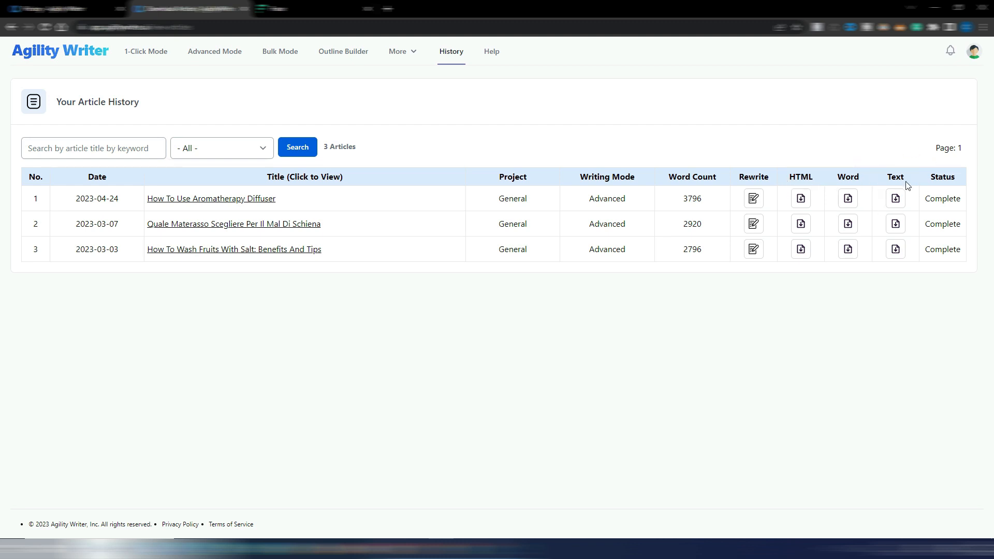
{"action": "left_click", "coordinate": [802, 201]}
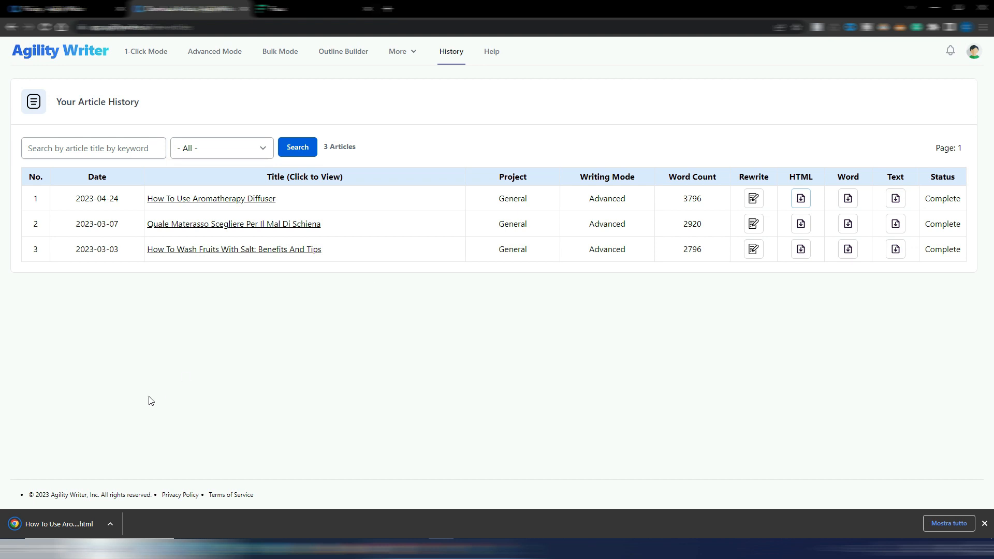
{"action": "left_click", "coordinate": [87, 526]}
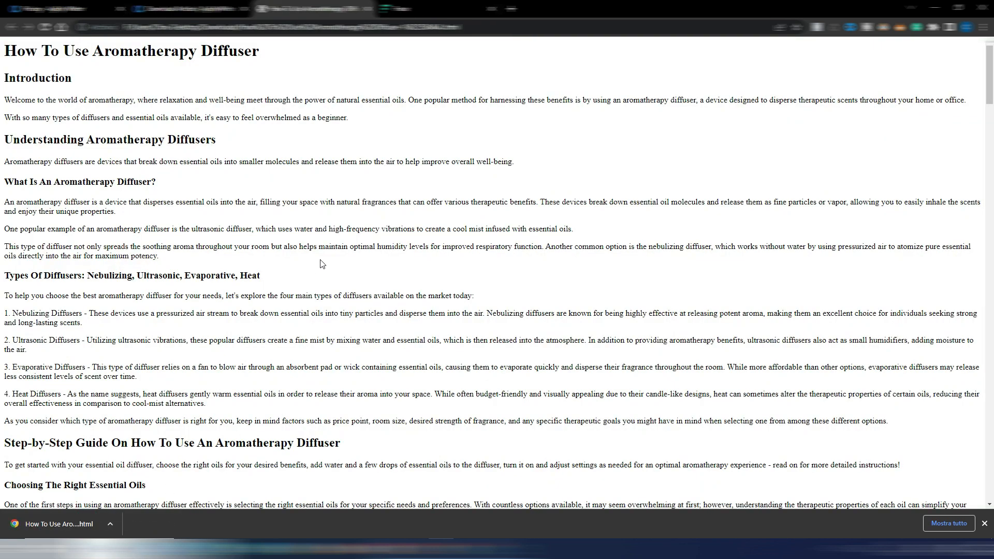
{"action": "scroll", "coordinate": [334, 186], "scroll_direction": "down", "scroll_amount": 15}
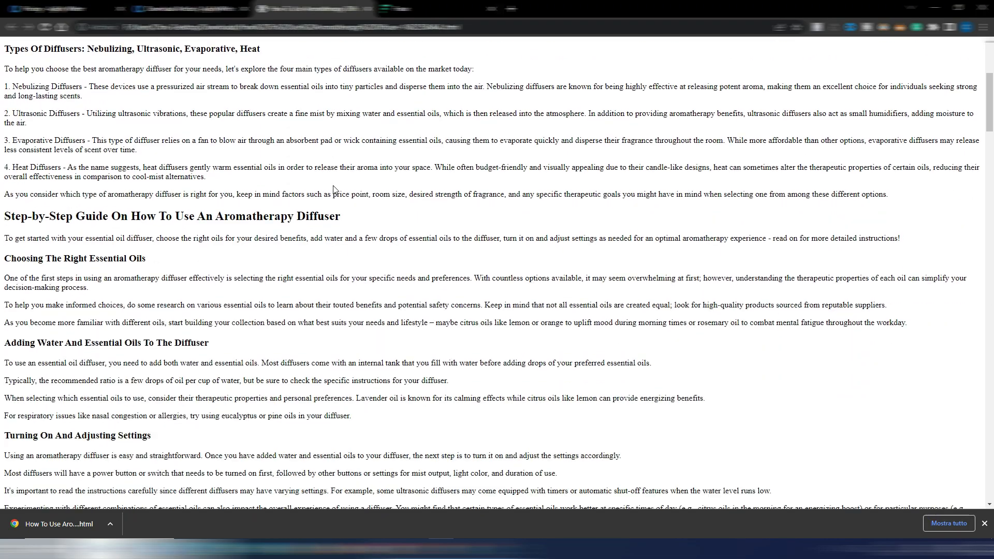
{"action": "scroll", "coordinate": [334, 186], "scroll_direction": "down", "scroll_amount": 8}
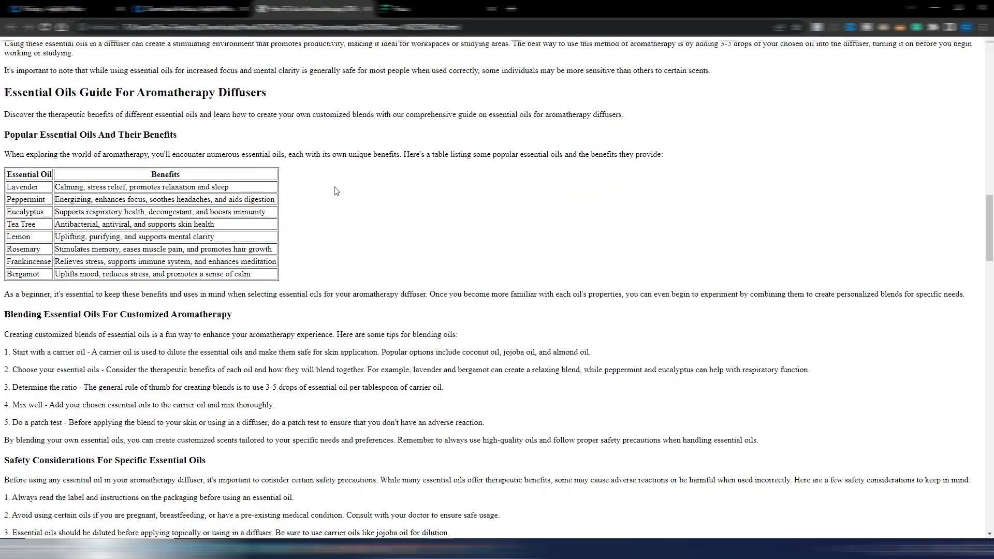
{"action": "scroll", "coordinate": [988, 250], "scroll_direction": "up", "scroll_amount": 6}
{"action": "scroll", "coordinate": [988, 250], "scroll_direction": "up", "scroll_amount": 15}
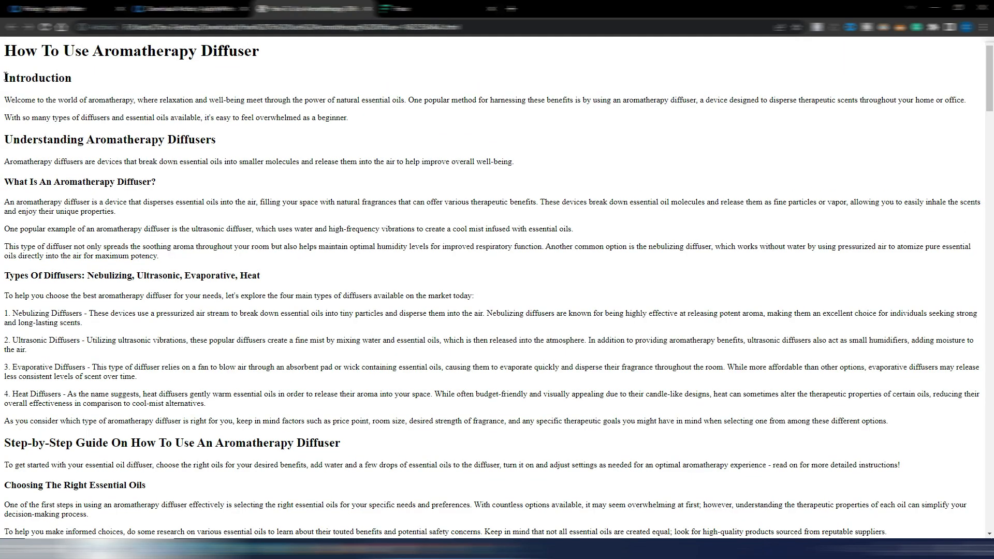
Copy the article from the Introduction heading through the last meta description into the empty My Content document of the content brief editor.
{"action": "left_click_drag", "start_coordinate": [5, 76], "coordinate": [604, 525]}
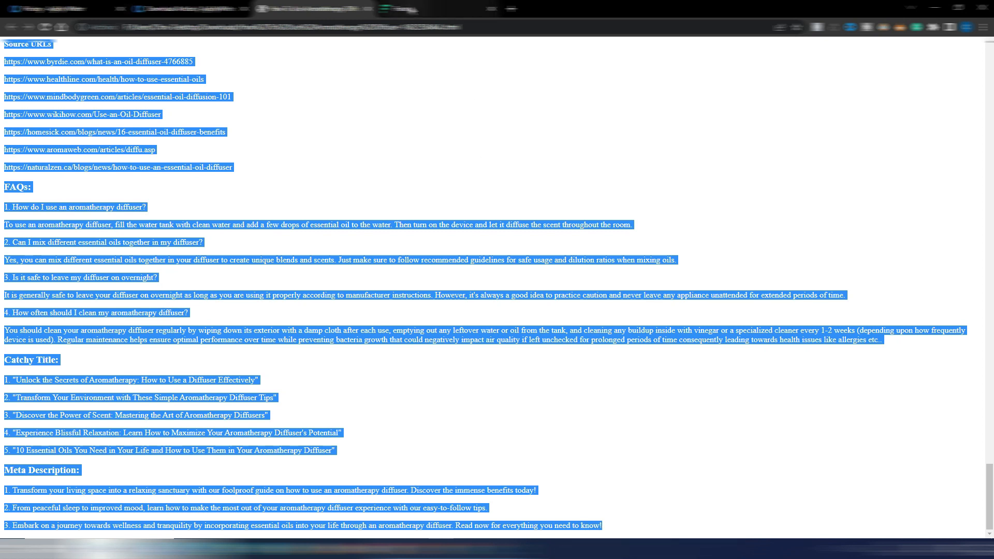
{"action": "left_click", "coordinate": [398, 9]}
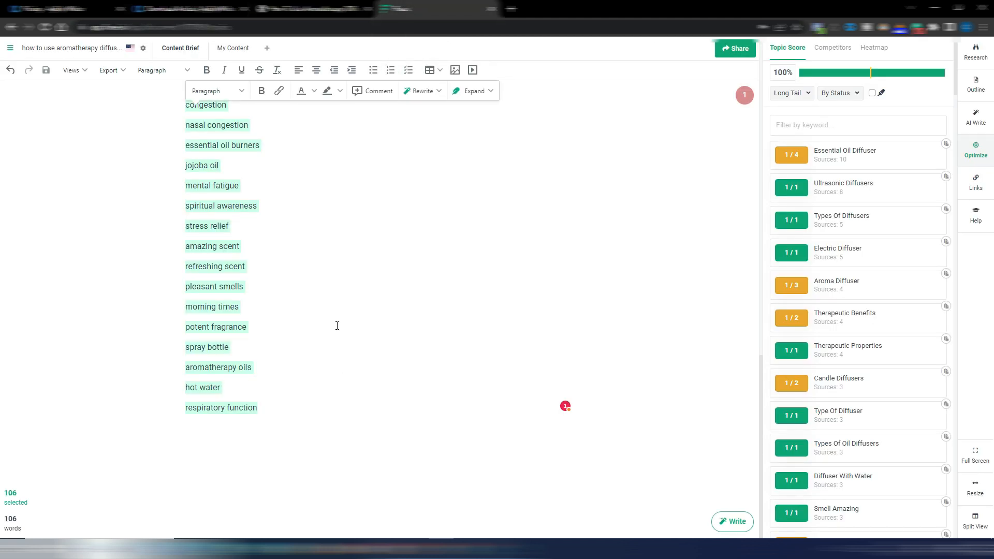
{"action": "left_click", "coordinate": [231, 52]}
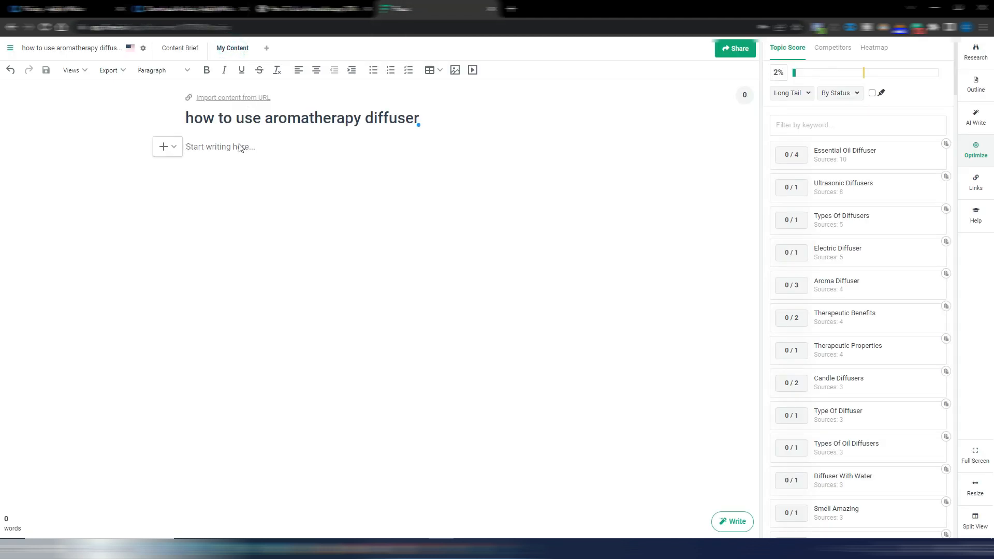
{"action": "left_click", "coordinate": [239, 146]}
{"action": "key", "text": "ctrl+v"}
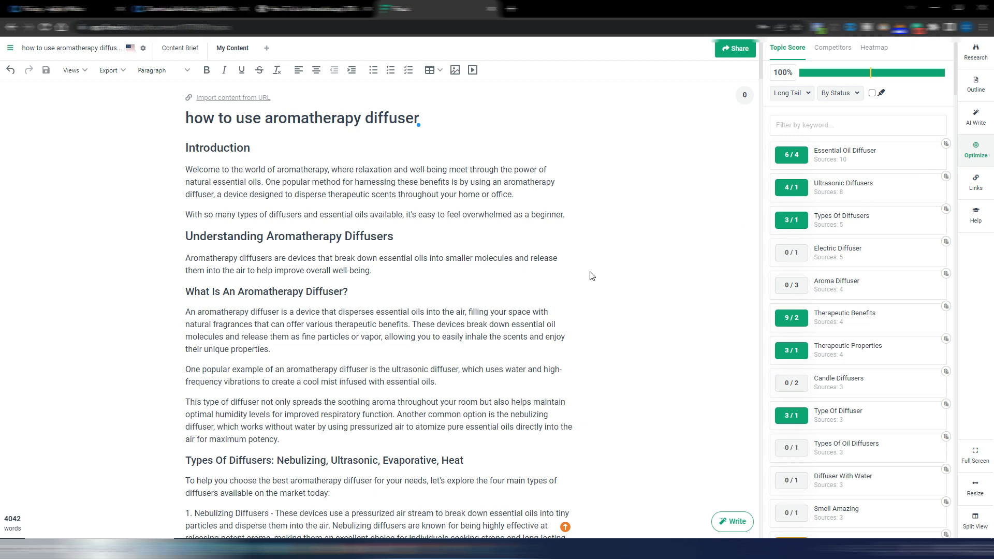
Review the pasted article against the keyword list, from the step-by-step guide to the alternative ways to use essential oils.
{"action": "left_click", "coordinate": [192, 9]}
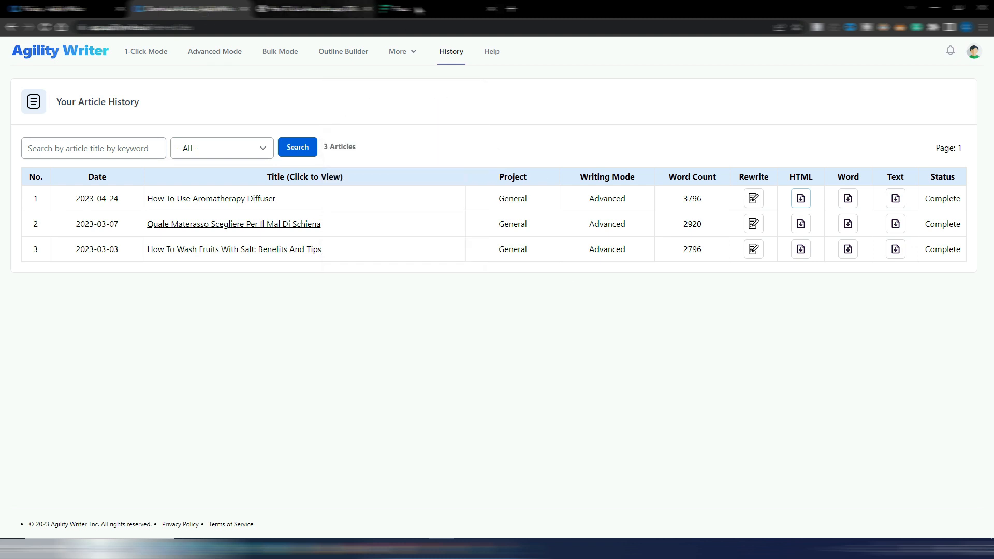
{"action": "left_click", "coordinate": [420, 9]}
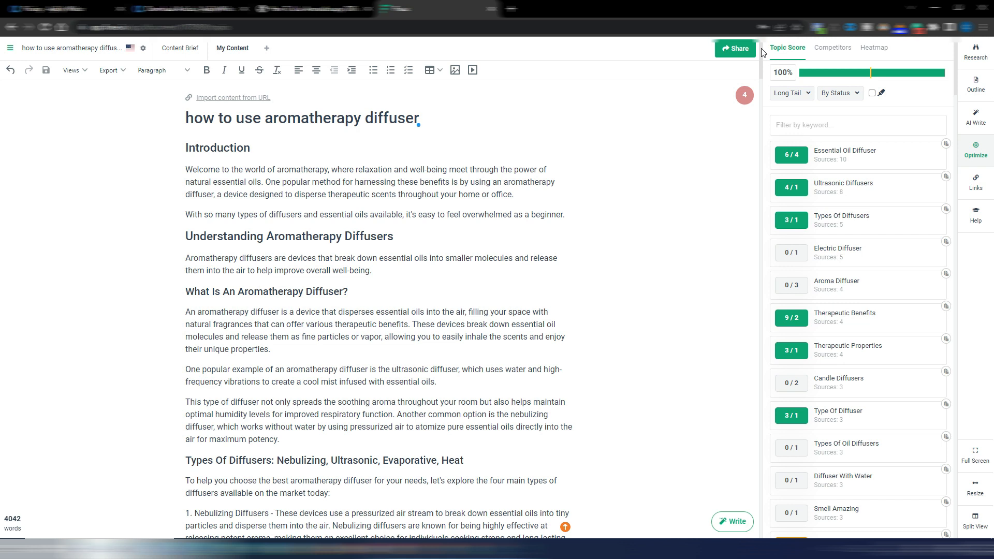
{"action": "left_click_drag", "start_coordinate": [762, 49], "coordinate": [774, 108]}
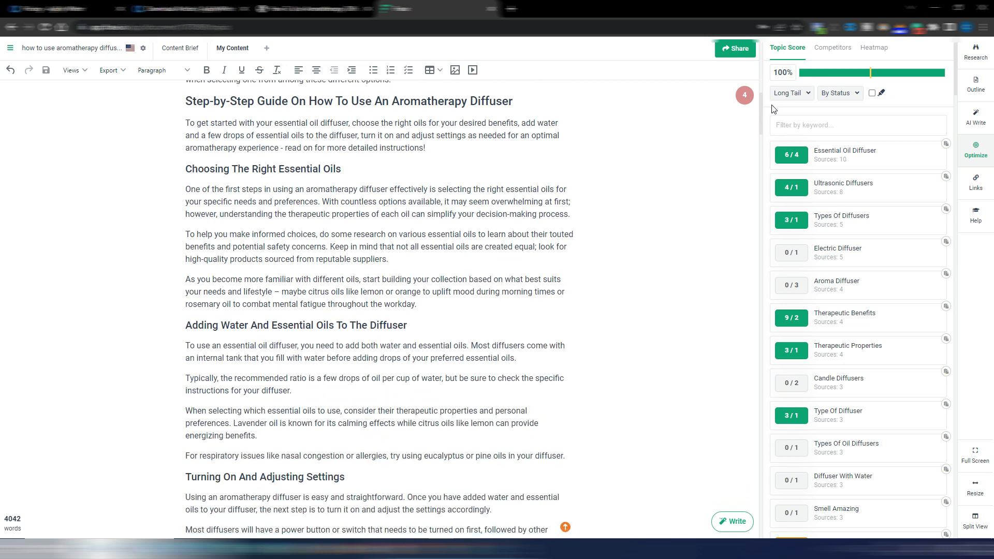
{"action": "left_click_drag", "start_coordinate": [774, 109], "coordinate": [779, 140]}
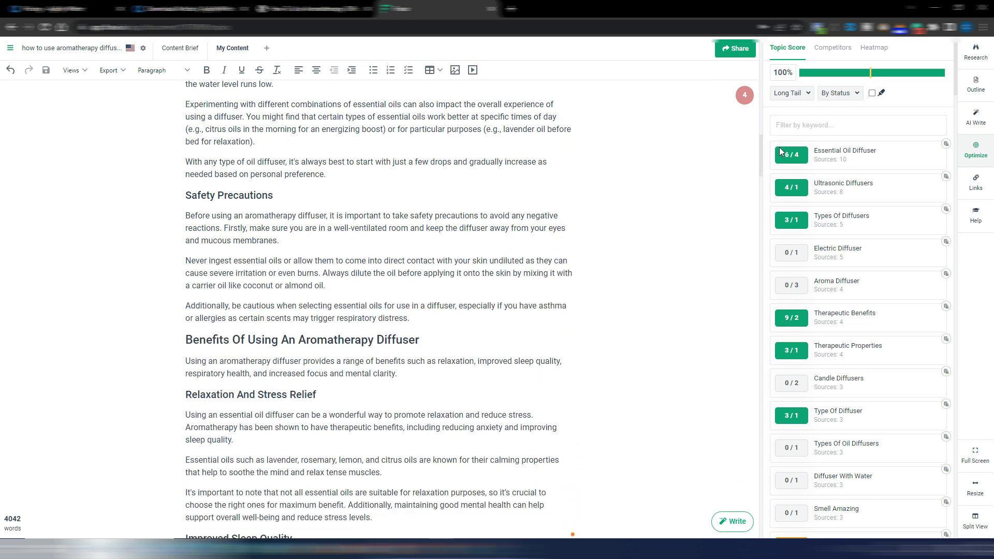
{"action": "left_click_drag", "start_coordinate": [781, 155], "coordinate": [784, 168]}
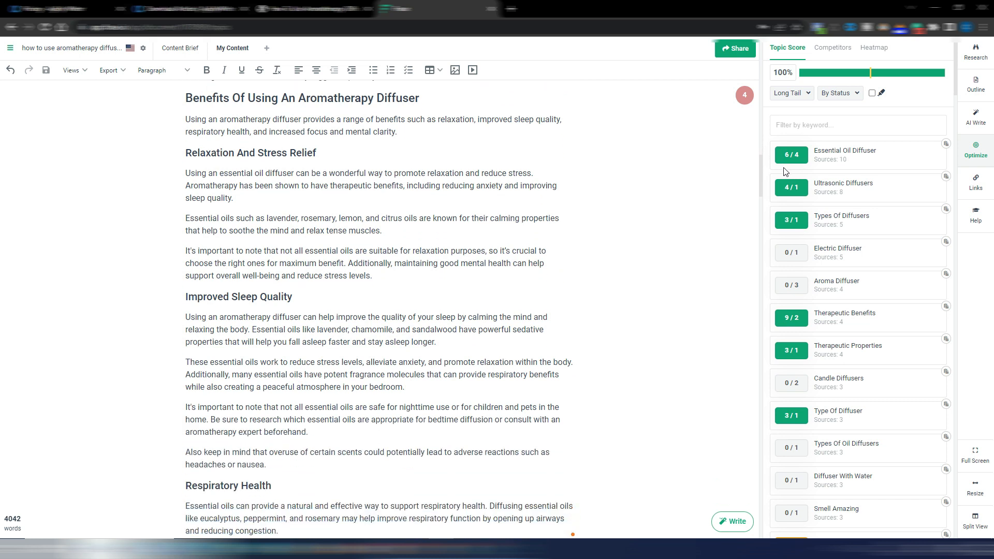
{"action": "left_click_drag", "start_coordinate": [787, 185], "coordinate": [790, 204]}
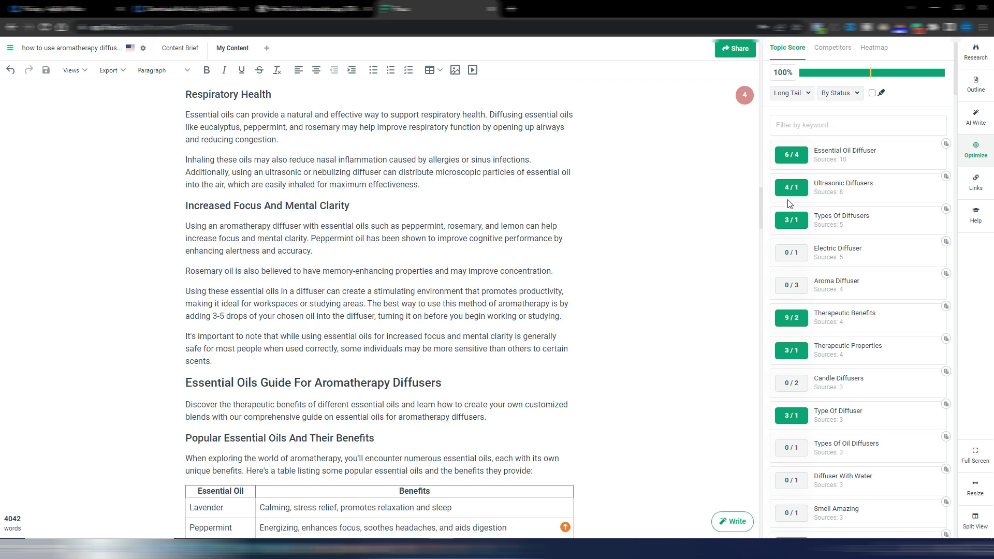
{"action": "left_click_drag", "start_coordinate": [790, 204], "coordinate": [796, 229]}
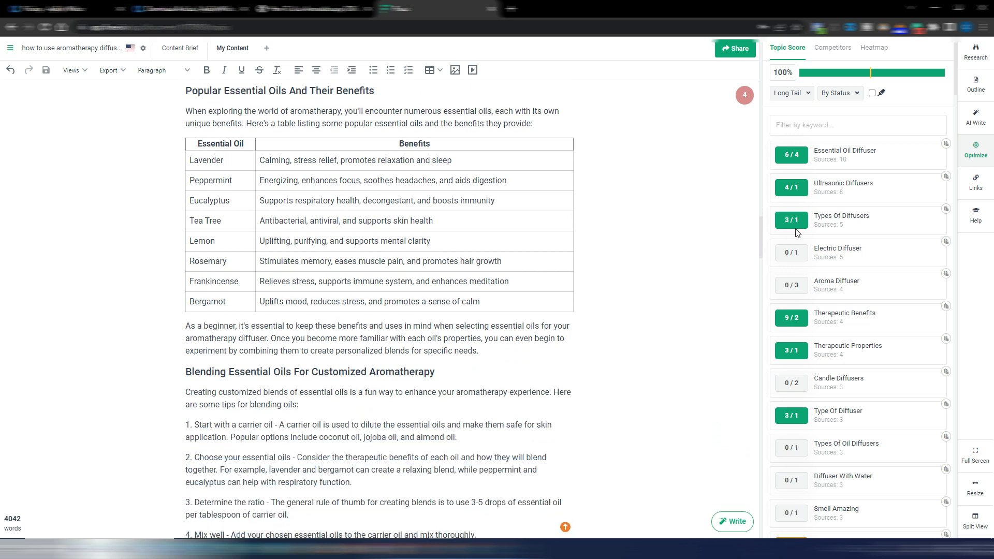
{"action": "left_click_drag", "start_coordinate": [796, 229], "coordinate": [808, 256]}
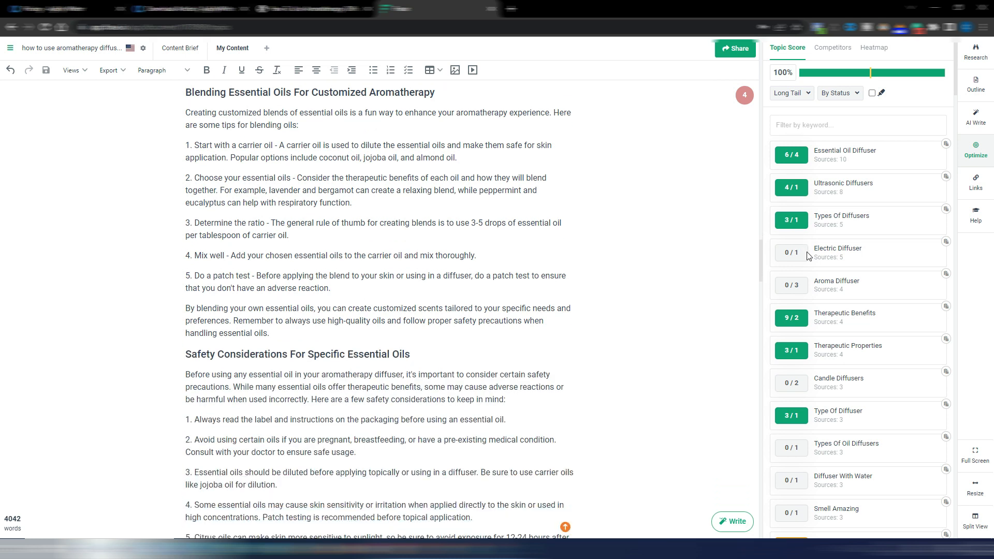
{"action": "left_click_drag", "start_coordinate": [808, 257], "coordinate": [825, 303]}
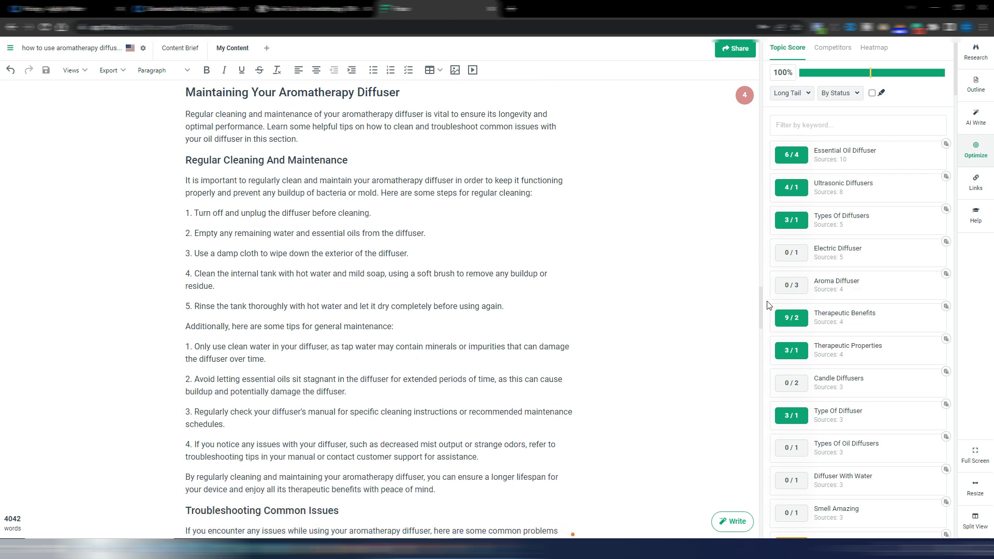
{"action": "left_click_drag", "start_coordinate": [760, 299], "coordinate": [767, 337]}
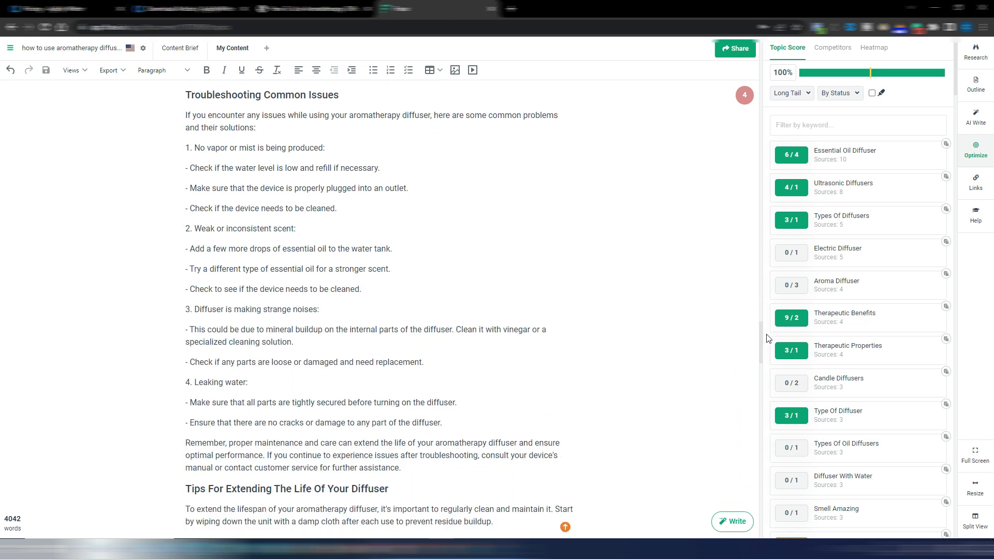
{"action": "left_click_drag", "start_coordinate": [768, 338], "coordinate": [773, 370]}
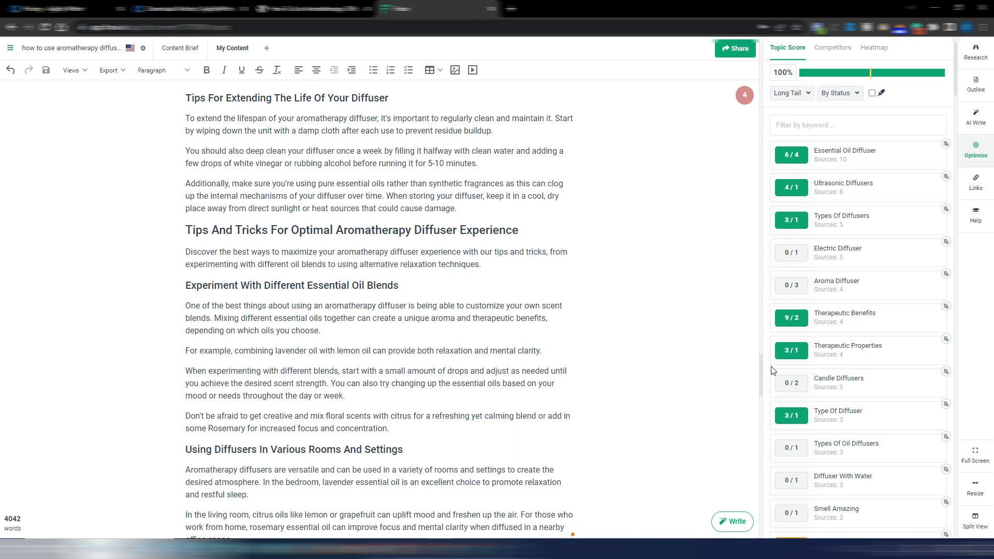
{"action": "left_click_drag", "start_coordinate": [773, 371], "coordinate": [774, 372]}
{"action": "left_click_drag", "start_coordinate": [774, 373], "coordinate": [777, 396]}
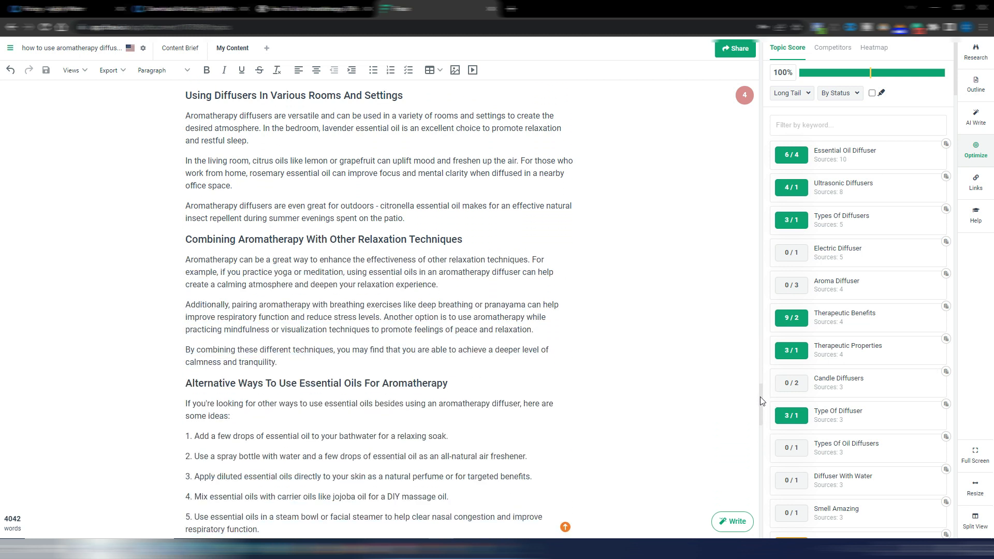
{"action": "left_click", "coordinate": [761, 398]}
{"action": "left_click_drag", "start_coordinate": [760, 397], "coordinate": [768, 44]}
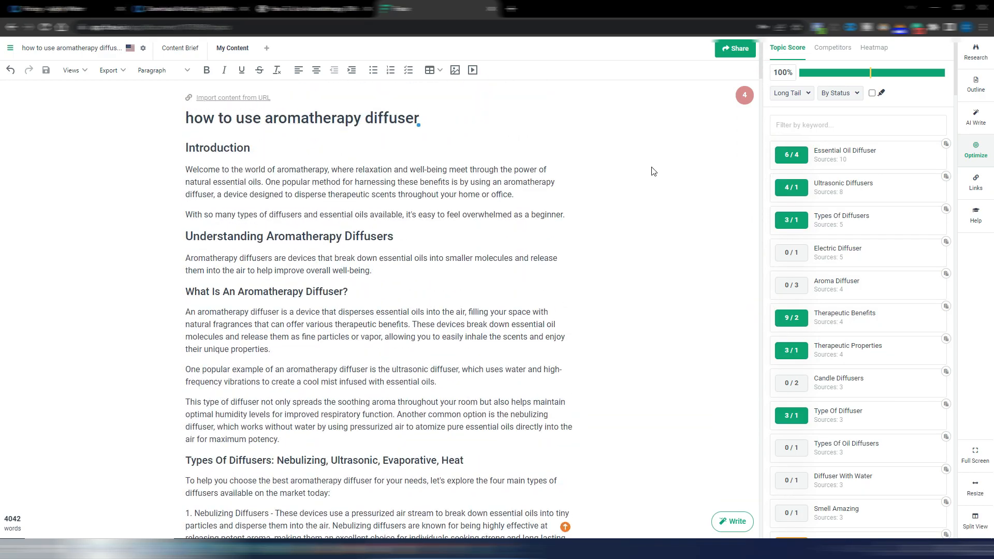
Read the article from the step-by-step guide through the safety precautions and the benefits of using a diffuser.
{"action": "mouse_move", "coordinate": [762, 61]}
{"action": "left_mouse_down"}
{"action": "mouse_move", "coordinate": [771, 241]}
{"action": "mouse_move", "coordinate": [770, 46]}
{"action": "left_mouse_up"}
{"action": "left_click_drag", "start_coordinate": [762, 65], "coordinate": [773, 123]}
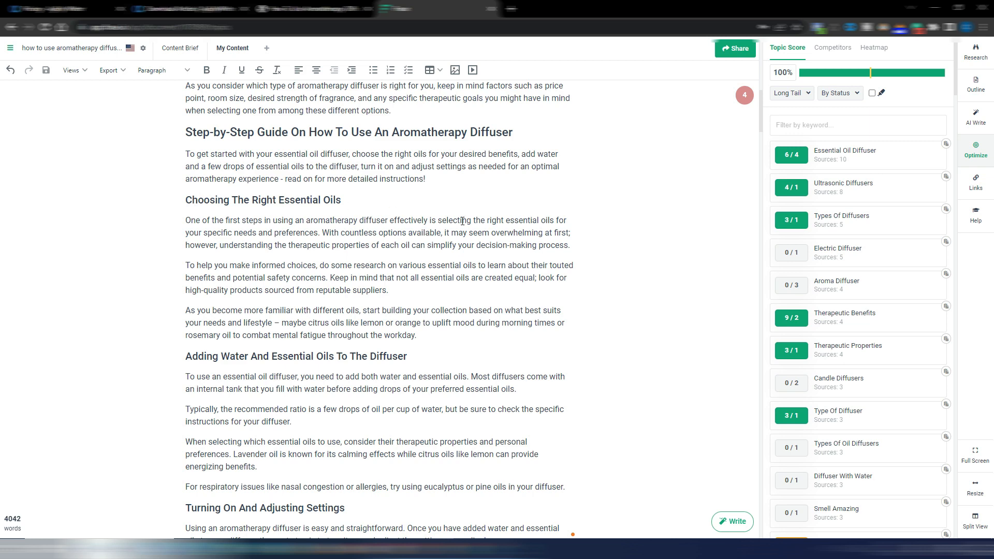
{"action": "scroll", "coordinate": [491, 304], "scroll_direction": "down", "scroll_amount": 5}
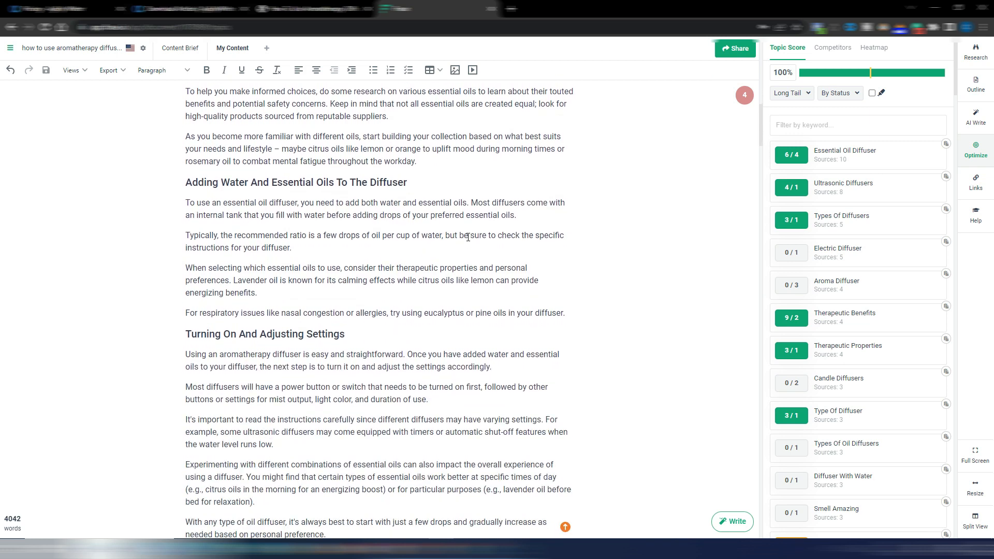
{"action": "scroll", "coordinate": [412, 254], "scroll_direction": "down", "scroll_amount": 4}
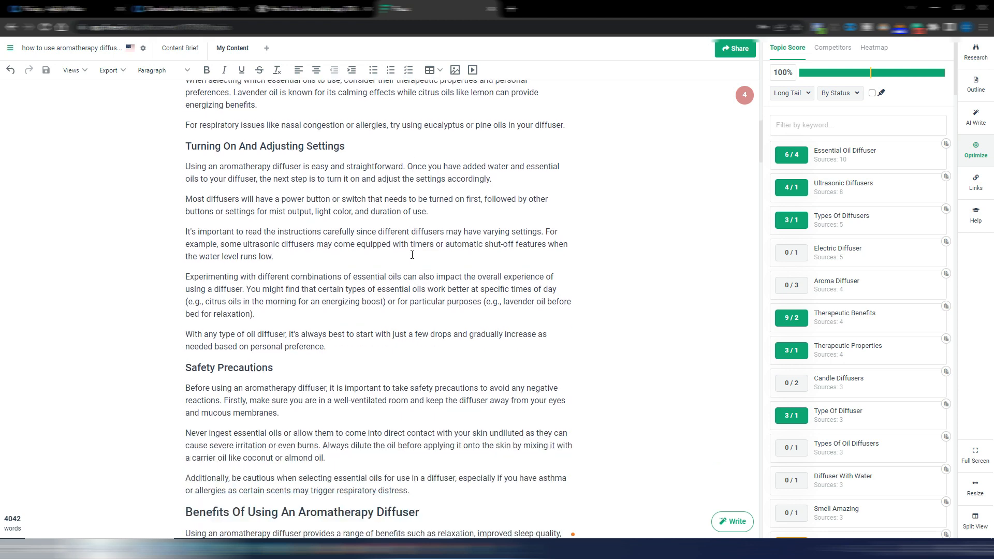
{"action": "scroll", "coordinate": [338, 249], "scroll_direction": "down", "scroll_amount": 4}
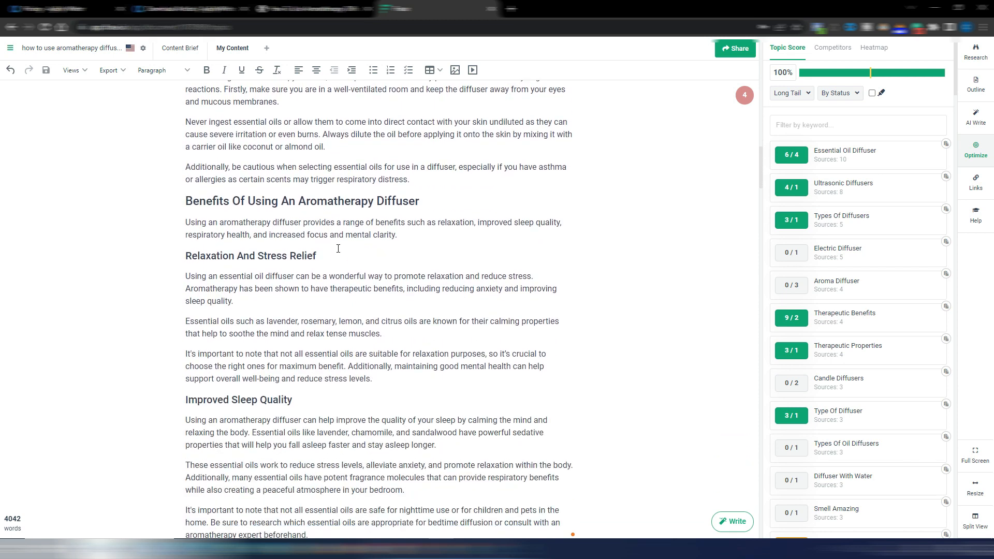
{"action": "scroll", "coordinate": [462, 203], "scroll_direction": "down", "scroll_amount": 4}
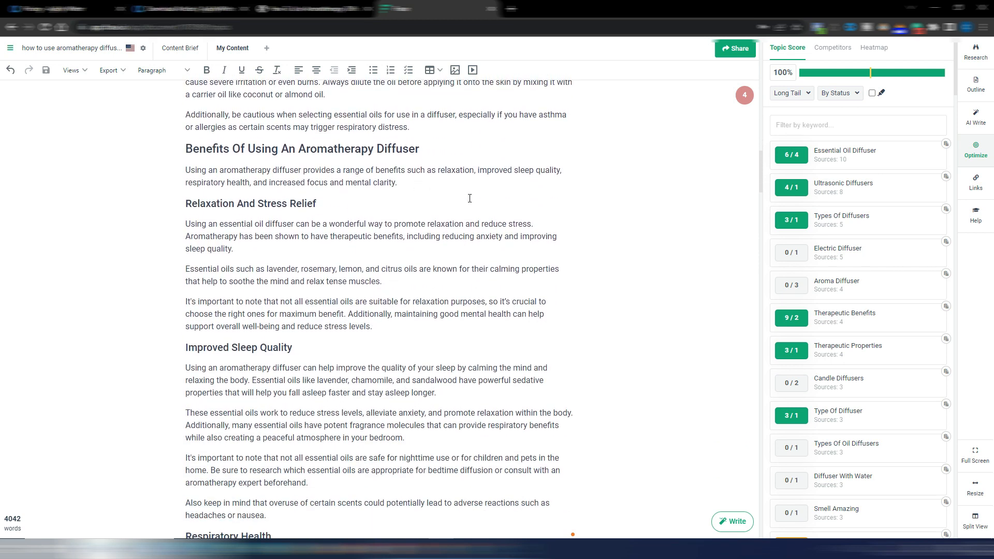
Examine the essential oils guide, including the oils-and-benefits table, the blending tips and the safety considerations for specific oils.
{"action": "scroll", "coordinate": [470, 196], "scroll_direction": "down", "scroll_amount": 9}
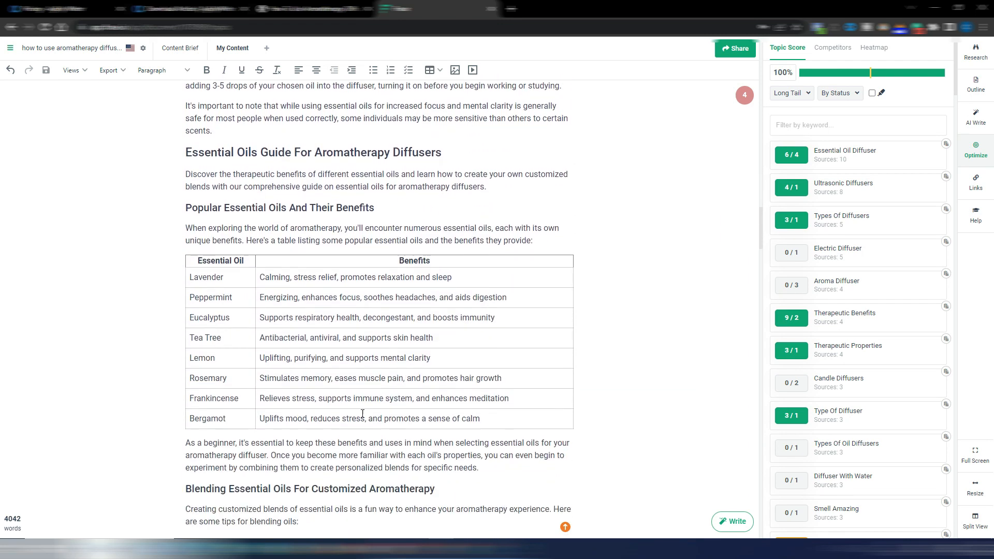
{"action": "scroll", "coordinate": [524, 363], "scroll_direction": "down", "scroll_amount": 2}
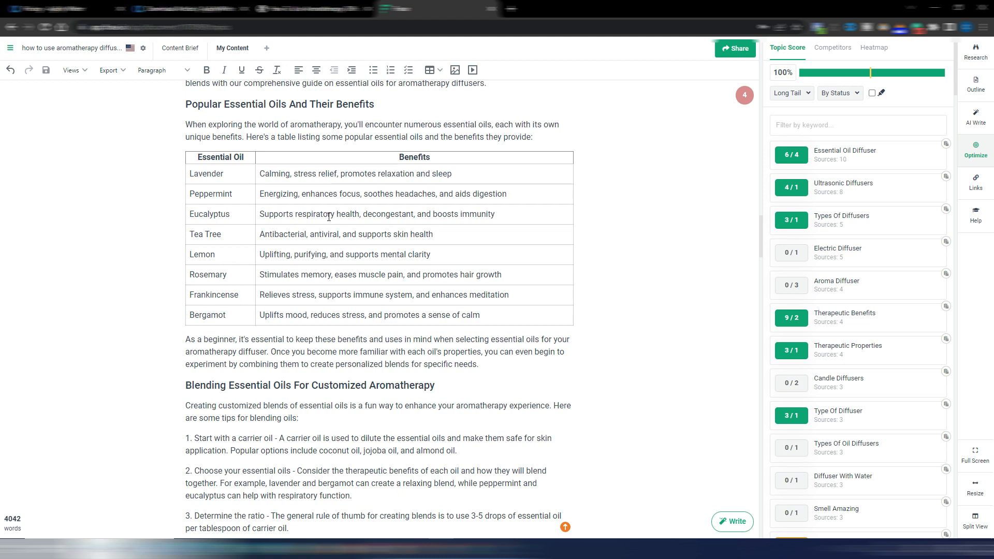
{"action": "scroll", "coordinate": [329, 216], "scroll_direction": "down", "scroll_amount": 4}
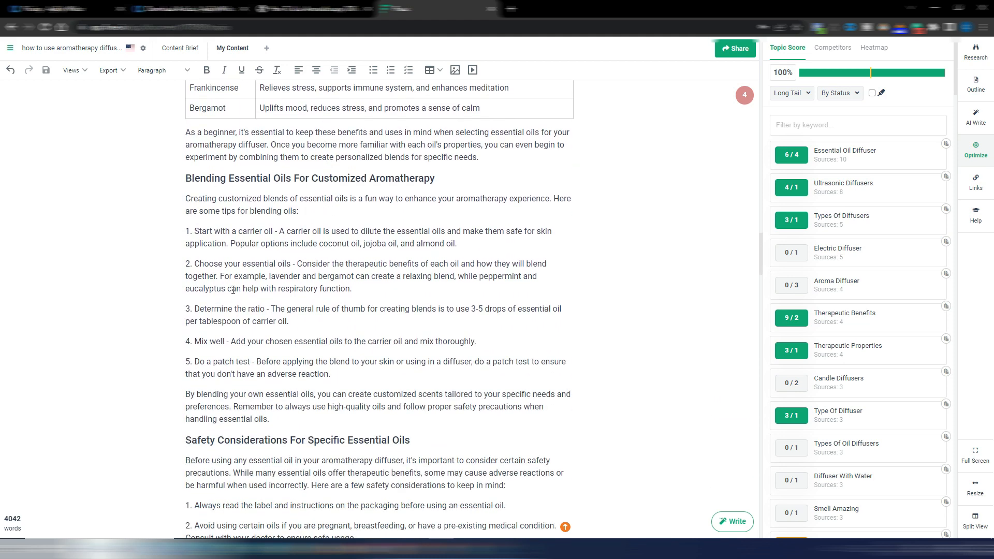
{"action": "scroll", "coordinate": [233, 290], "scroll_direction": "down", "scroll_amount": 4}
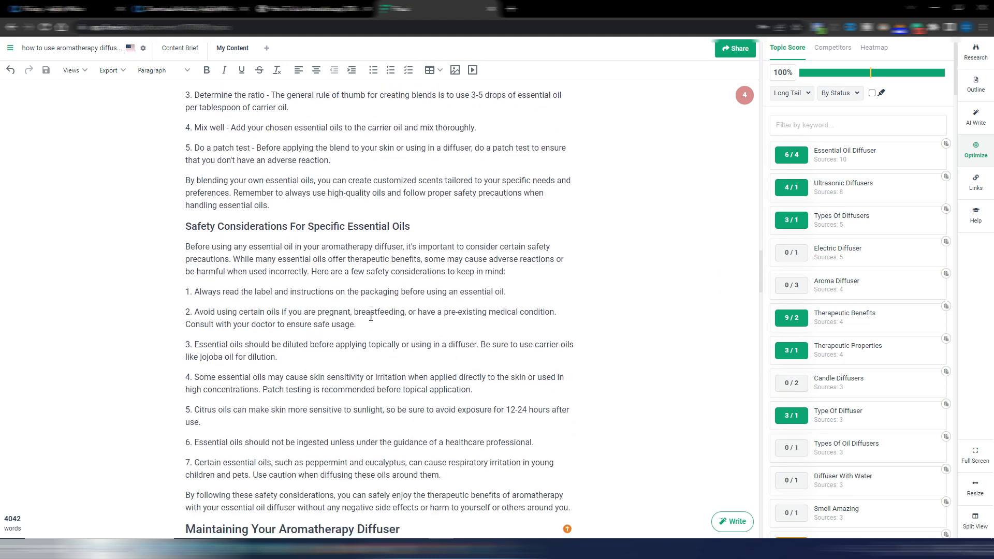
{"action": "scroll", "coordinate": [371, 317], "scroll_direction": "down", "scroll_amount": 2}
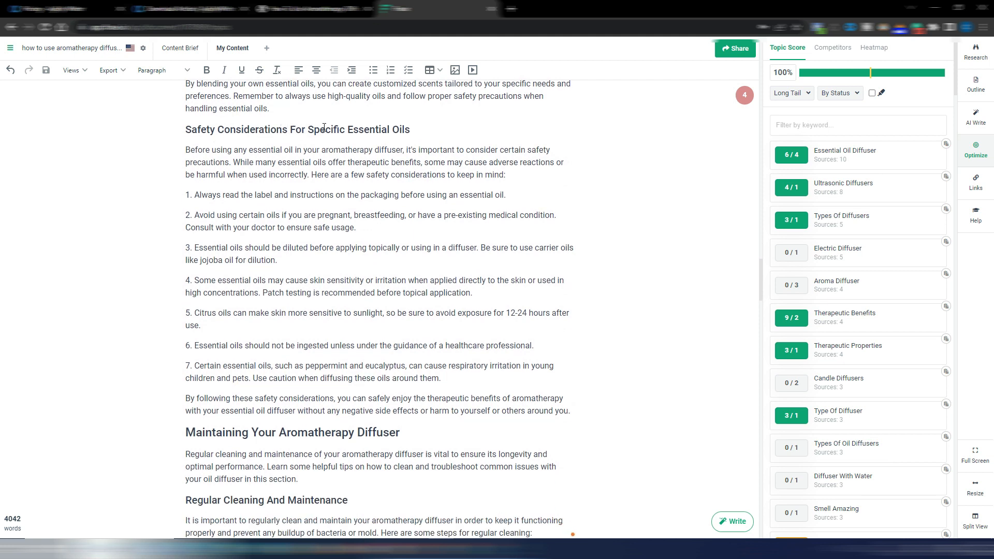
{"action": "scroll", "coordinate": [503, 272], "scroll_direction": "up", "scroll_amount": 12}
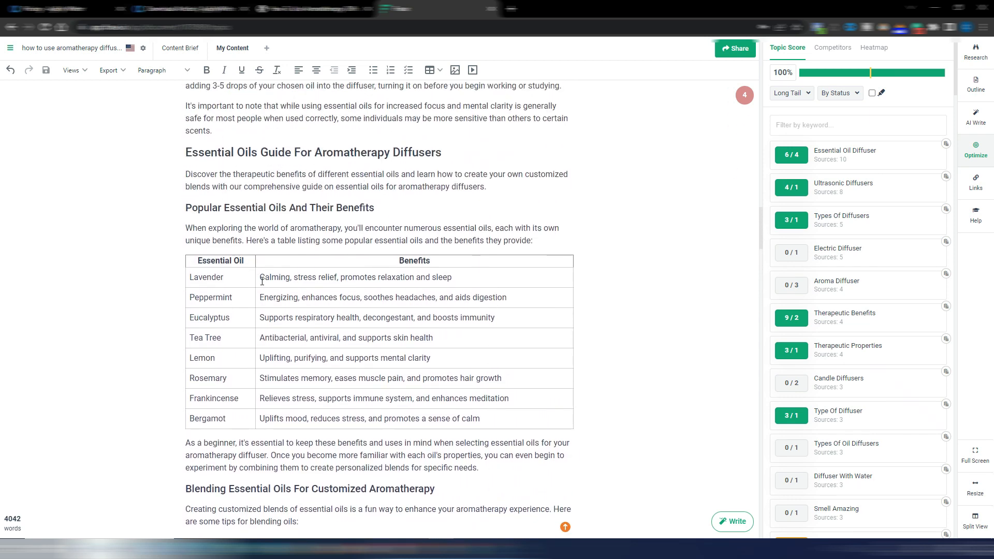
{"action": "scroll", "coordinate": [262, 279], "scroll_direction": "down", "scroll_amount": 7}
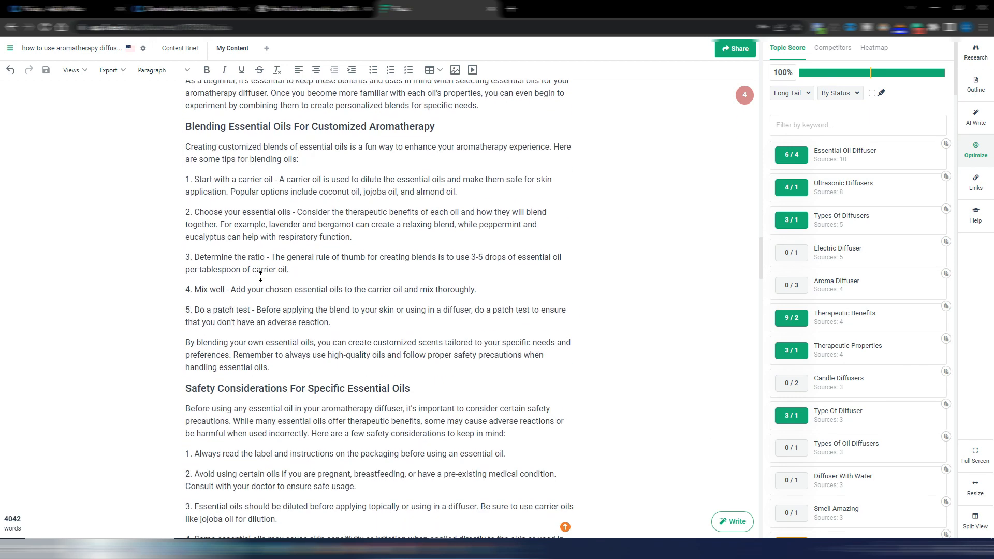
{"action": "scroll", "coordinate": [446, 269], "scroll_direction": "down", "scroll_amount": 9}
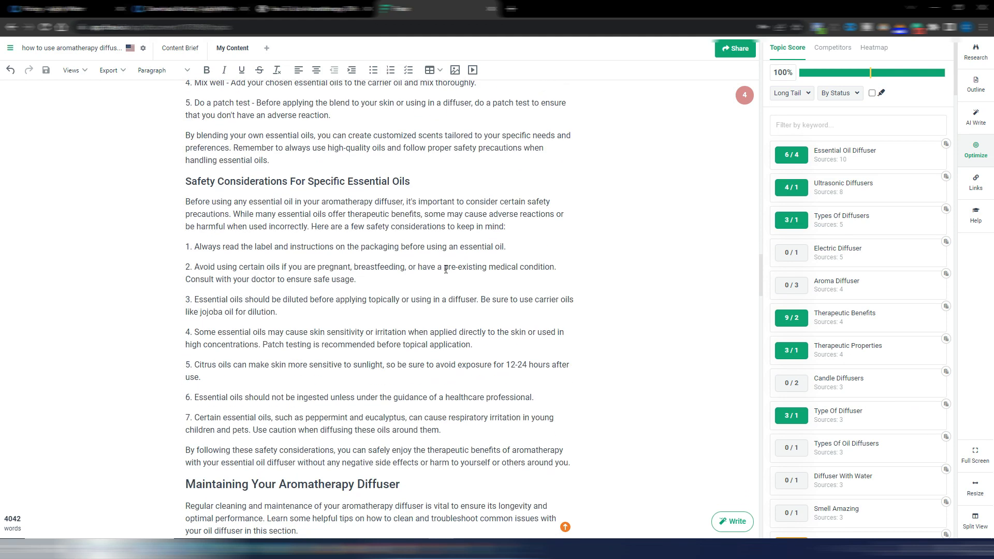
Read the diffuser maintenance, troubleshooting and tips-and-tricks sections through to the conclusion.
{"action": "scroll", "coordinate": [446, 269], "scroll_direction": "down", "scroll_amount": 2}
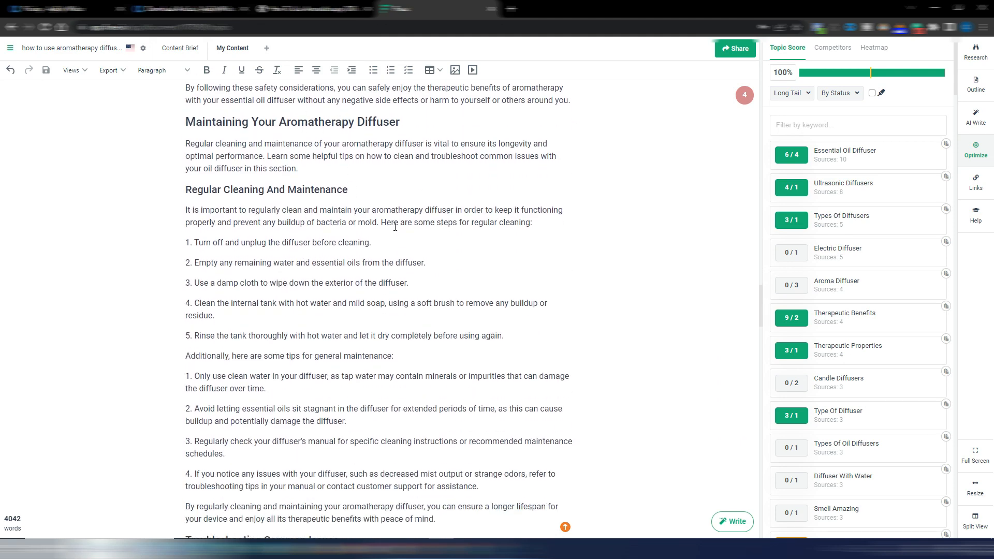
{"action": "scroll", "coordinate": [563, 212], "scroll_direction": "down", "scroll_amount": 4}
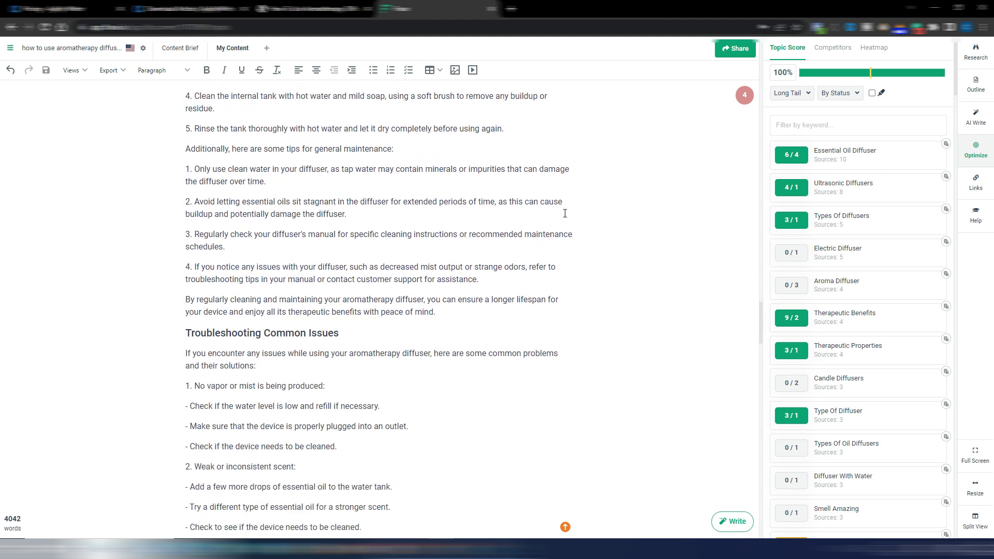
{"action": "scroll", "coordinate": [497, 187], "scroll_direction": "up", "scroll_amount": 4}
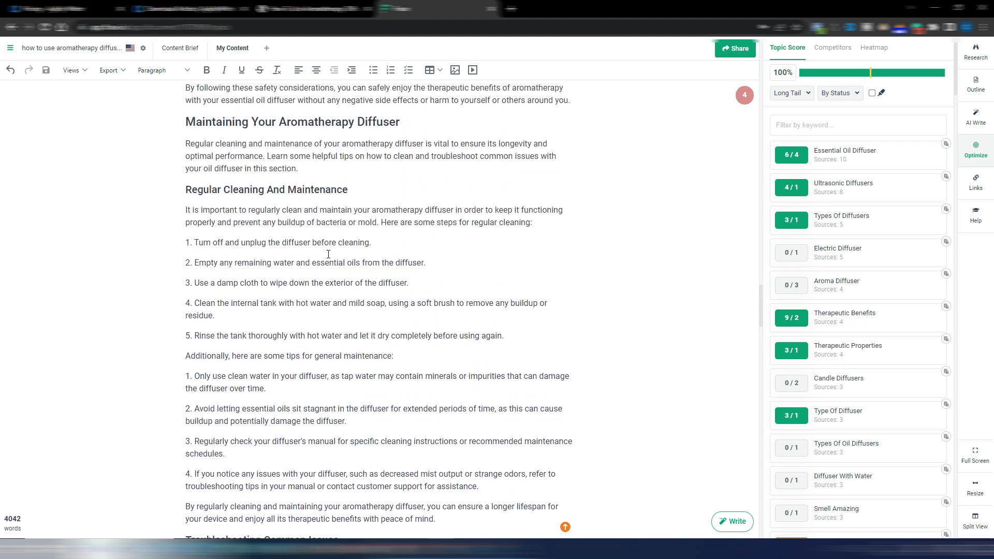
{"action": "scroll", "coordinate": [328, 255], "scroll_direction": "down", "scroll_amount": 1}
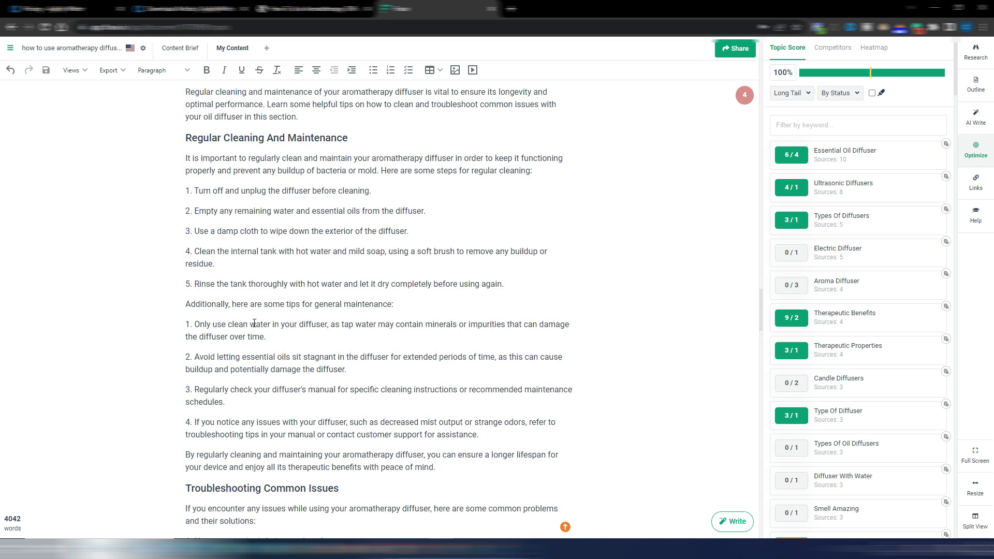
{"action": "scroll", "coordinate": [254, 324], "scroll_direction": "down", "scroll_amount": 6}
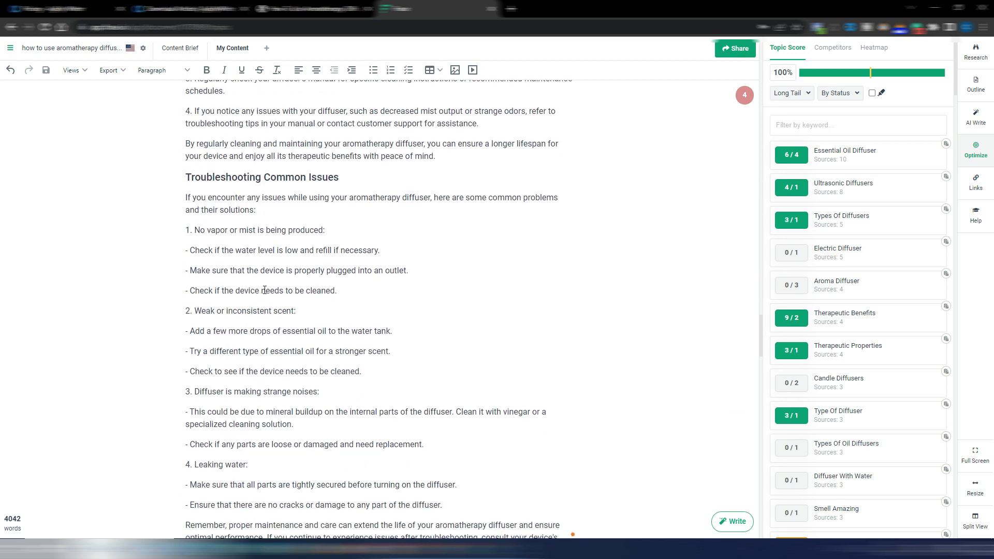
{"action": "scroll", "coordinate": [266, 286], "scroll_direction": "down", "scroll_amount": 1}
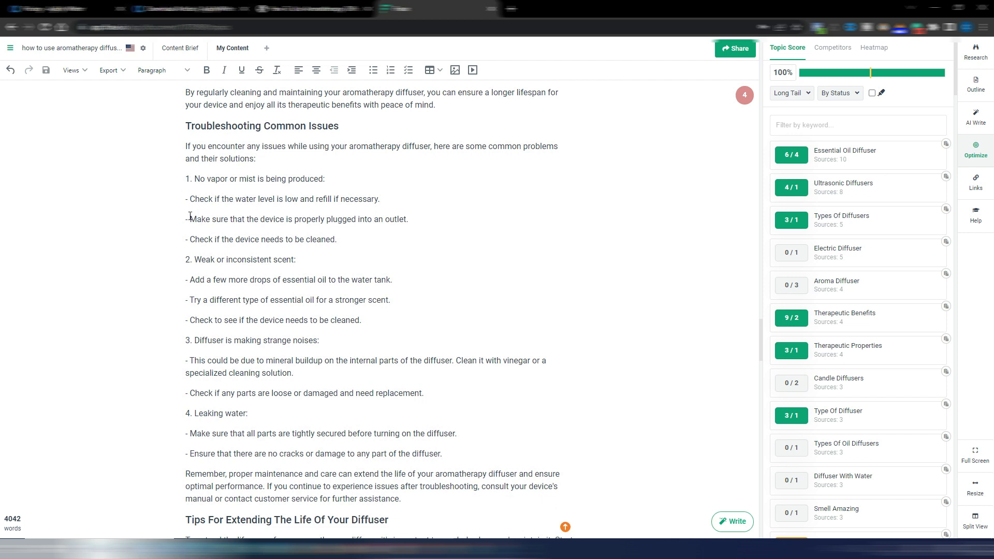
{"action": "scroll", "coordinate": [193, 255], "scroll_direction": "down", "scroll_amount": 7}
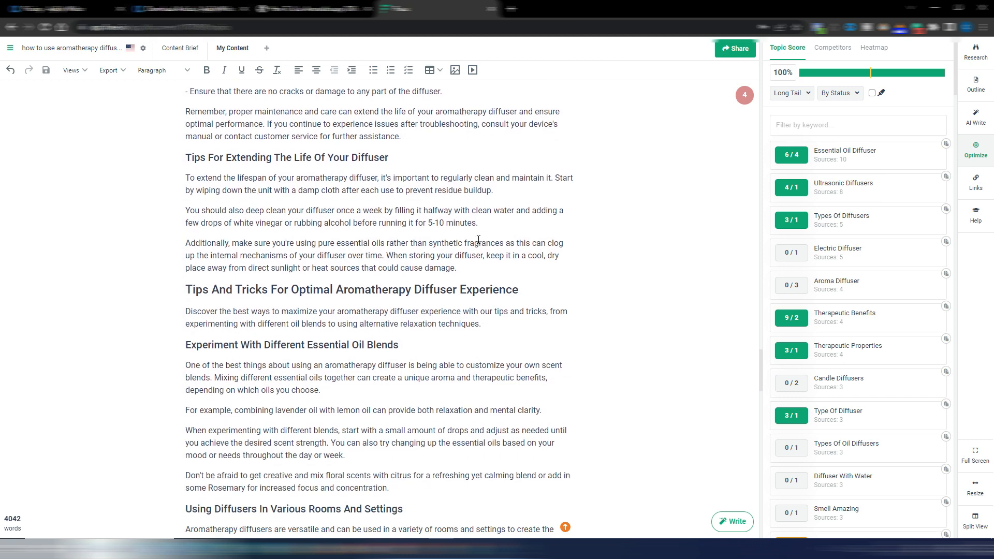
{"action": "scroll", "coordinate": [480, 239], "scroll_direction": "down", "scroll_amount": 3}
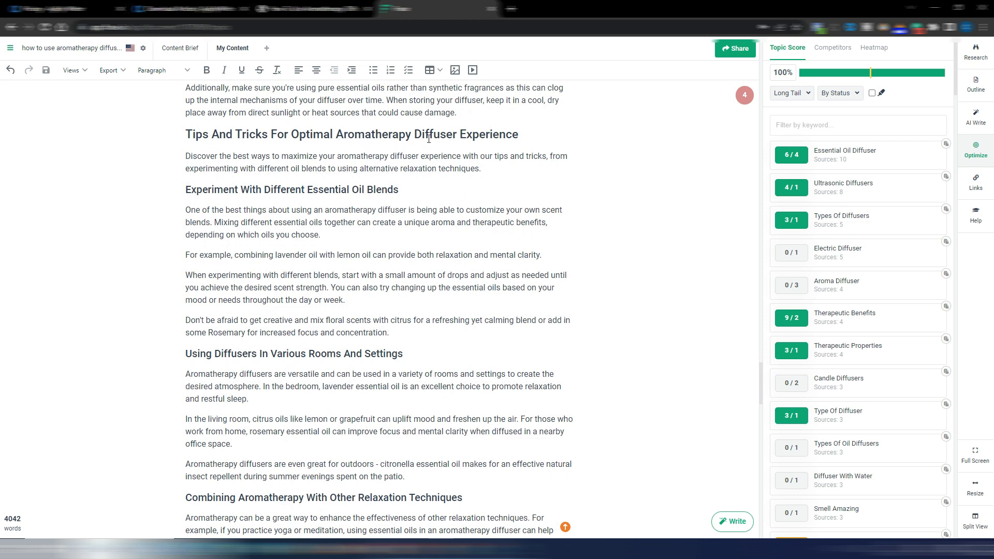
{"action": "scroll", "coordinate": [589, 228], "scroll_direction": "down", "scroll_amount": 4}
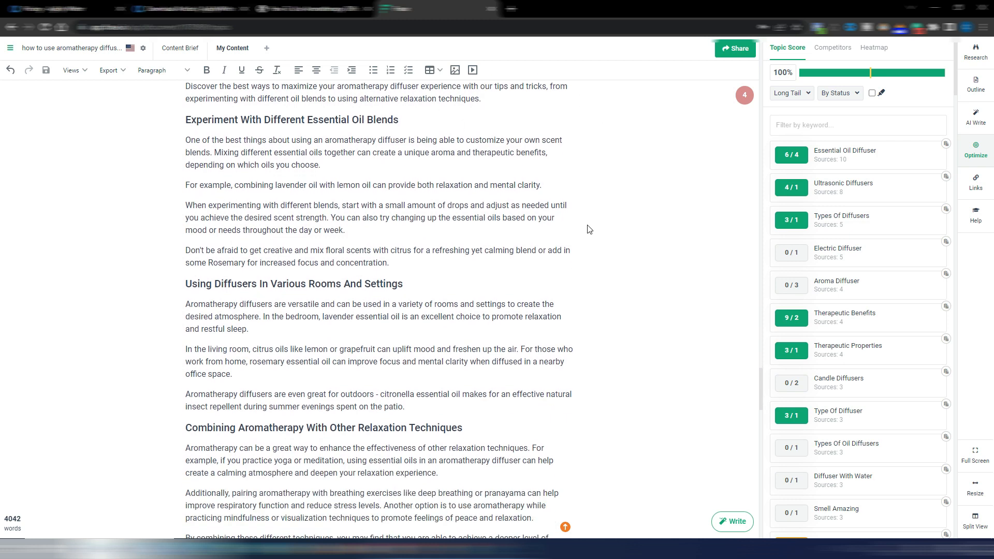
{"action": "scroll", "coordinate": [589, 228], "scroll_direction": "down", "scroll_amount": 7}
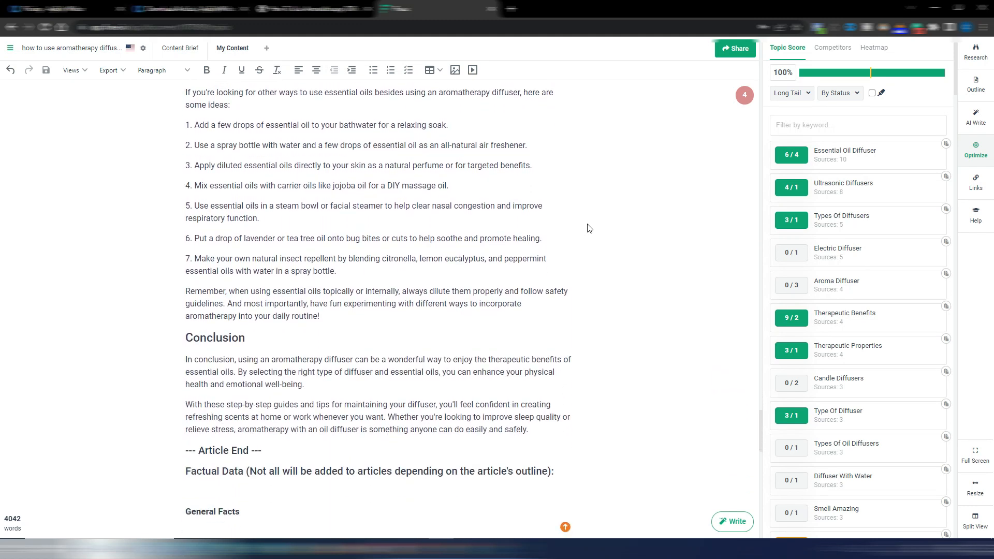
Review the extras after the article end: general facts, source URLs, FAQs, catchy titles and meta descriptions.
{"action": "scroll", "coordinate": [589, 228], "scroll_direction": "down", "scroll_amount": 6}
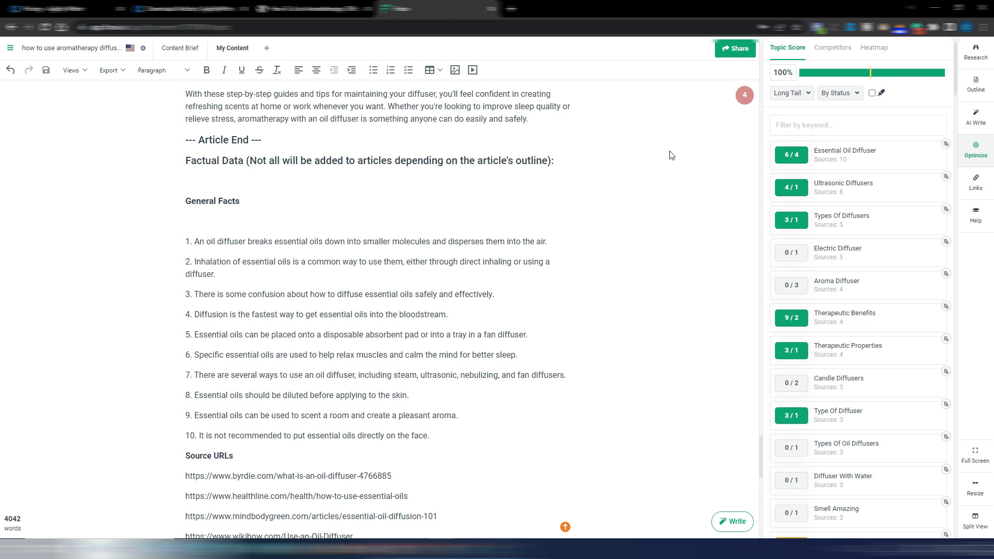
{"action": "scroll", "coordinate": [644, 211], "scroll_direction": "down", "scroll_amount": 6}
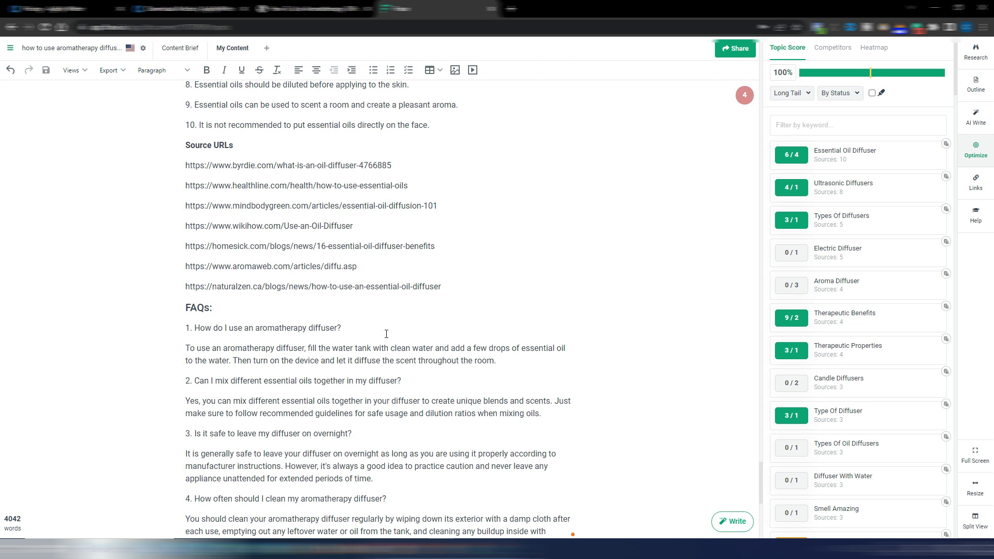
{"action": "scroll", "coordinate": [573, 236], "scroll_direction": "down", "scroll_amount": 3}
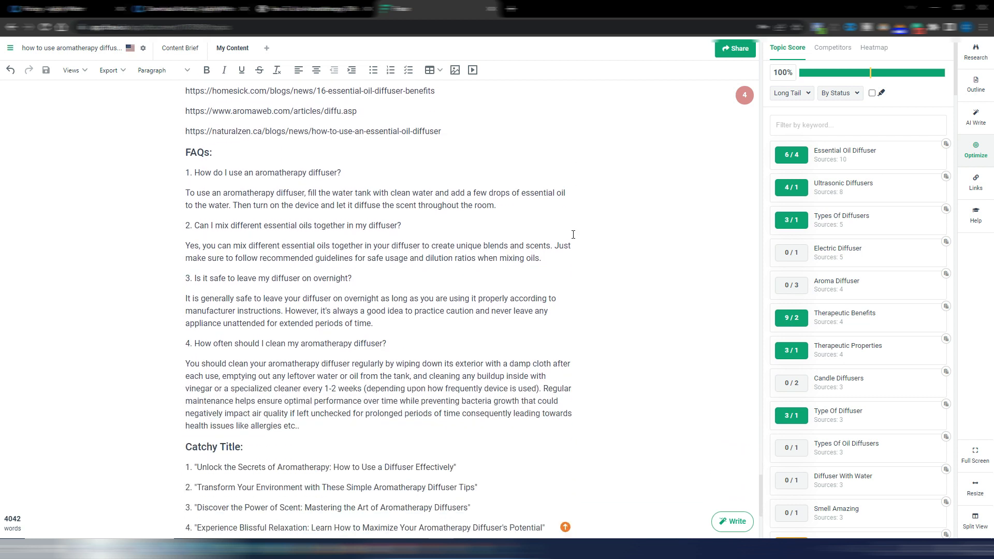
{"action": "scroll", "coordinate": [573, 234], "scroll_direction": "up", "scroll_amount": 6}
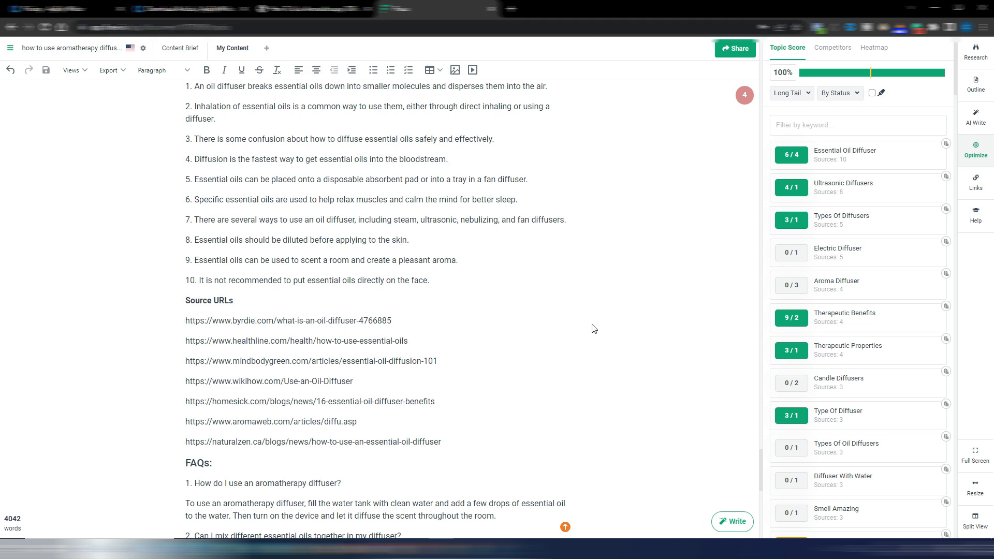
{"action": "scroll", "coordinate": [594, 330], "scroll_direction": "down", "scroll_amount": 6}
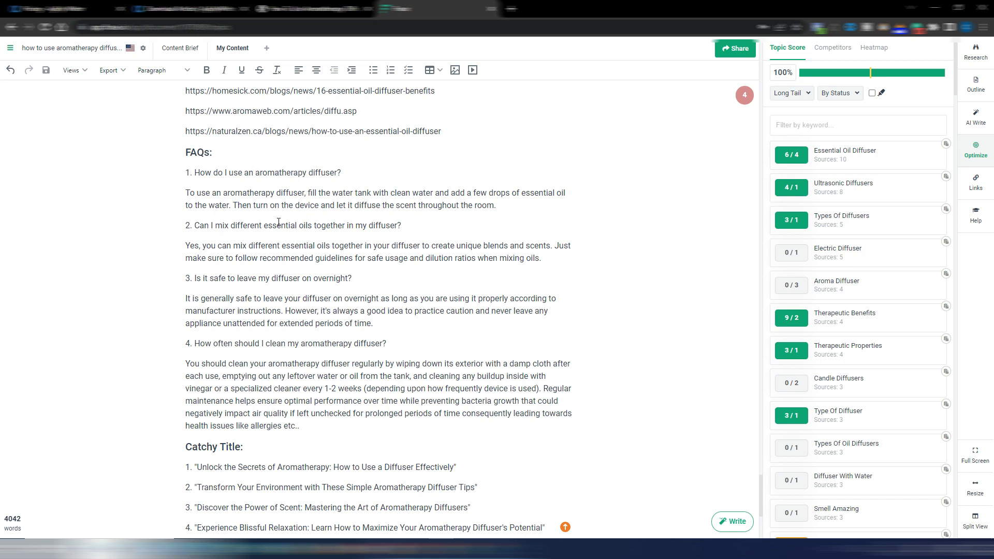
{"action": "scroll", "coordinate": [440, 228], "scroll_direction": "down", "scroll_amount": 3}
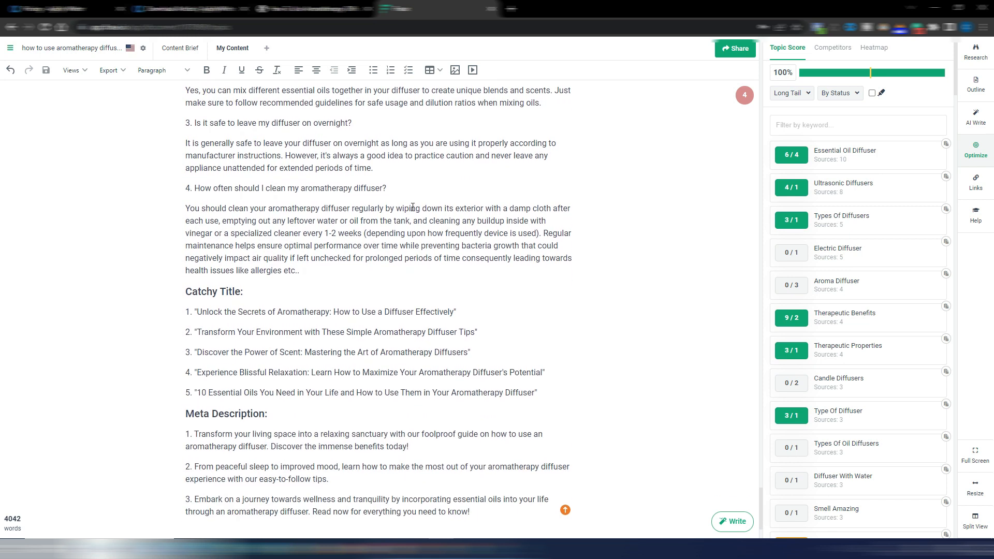
{"action": "scroll", "coordinate": [412, 206], "scroll_direction": "down", "scroll_amount": 2}
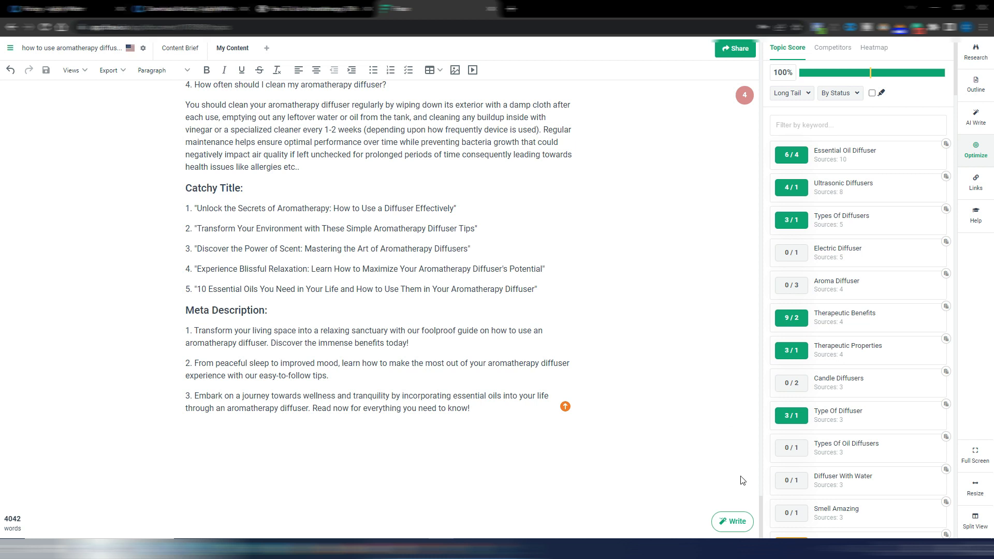
Return to the start of the pasted article, then switch to the article history in Agility Writer.
{"action": "mouse_move", "coordinate": [761, 511]}
{"action": "left_mouse_down"}
{"action": "mouse_move", "coordinate": [782, 406]}
{"action": "mouse_move", "coordinate": [753, 196]}
{"action": "left_mouse_up"}
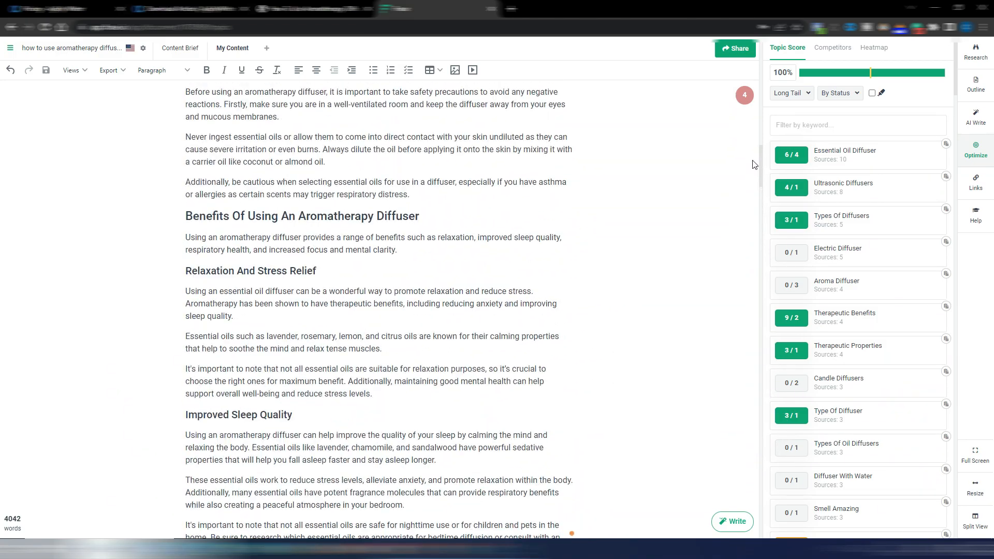
{"action": "scroll", "coordinate": [753, 165], "scroll_direction": "up", "scroll_amount": 20}
{"action": "scroll", "coordinate": [758, 57], "scroll_direction": "up", "scroll_amount": 3}
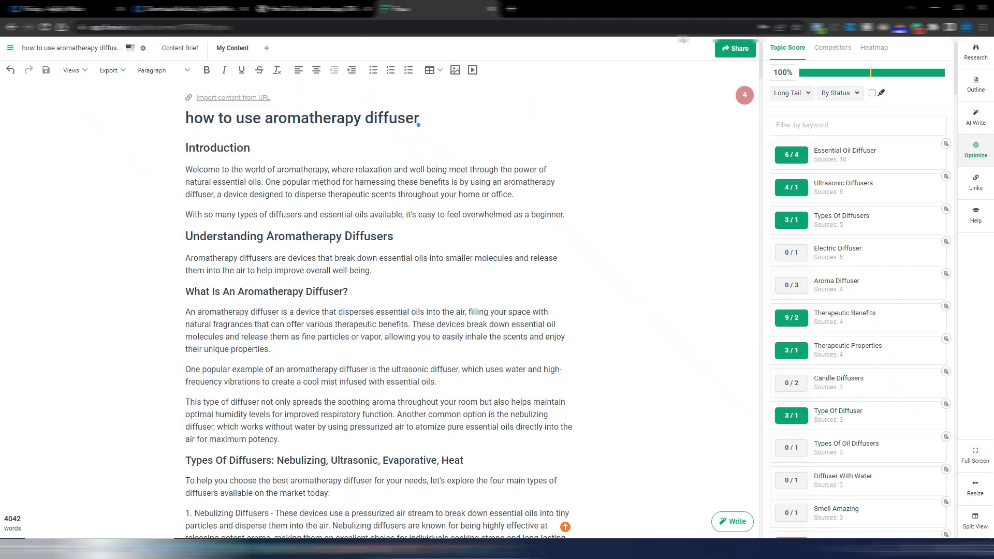
{"action": "left_click", "coordinate": [173, 10]}
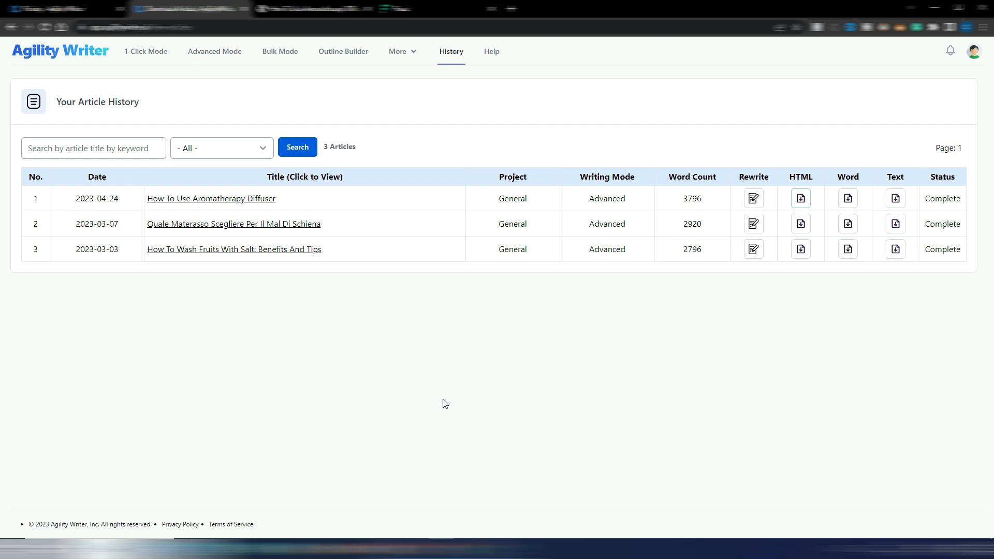
{"action": "left_click", "coordinate": [396, 9]}
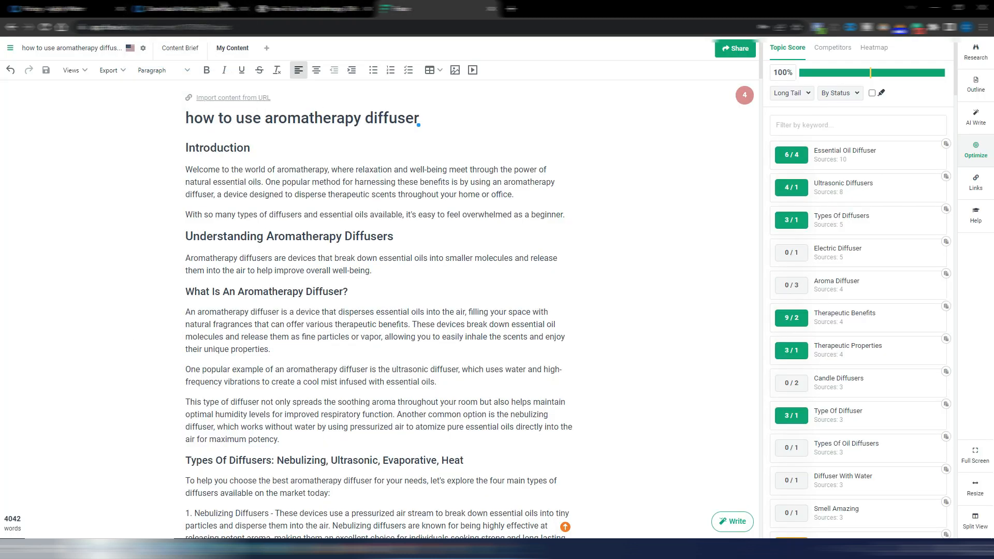
{"action": "left_click", "coordinate": [222, 7]}
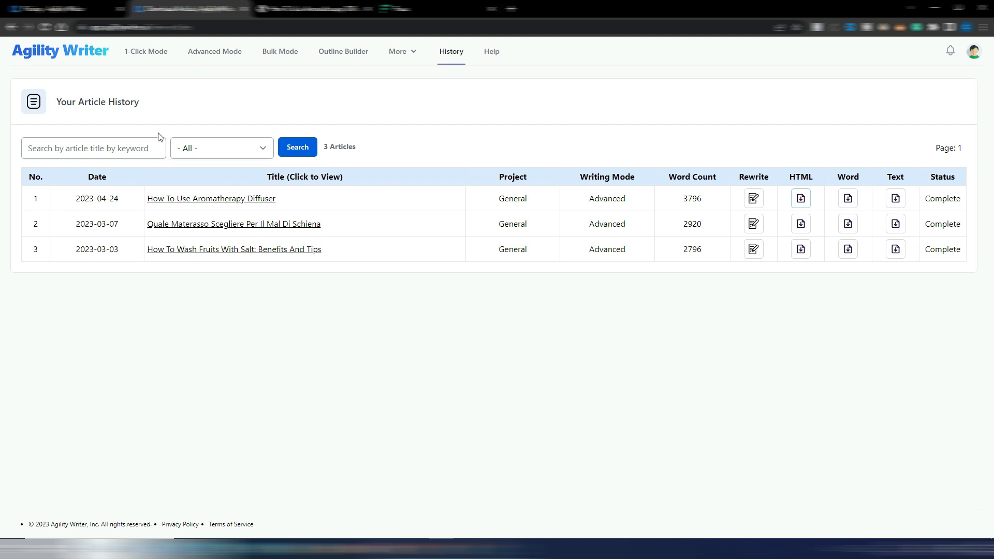
Review the Premium, Pro and Basic plans on the pricing page, then look over the exported article and its opening in the content editor.
{"action": "left_click", "coordinate": [72, 9]}
{"action": "scroll", "coordinate": [792, 302], "scroll_direction": "down", "scroll_amount": 5}
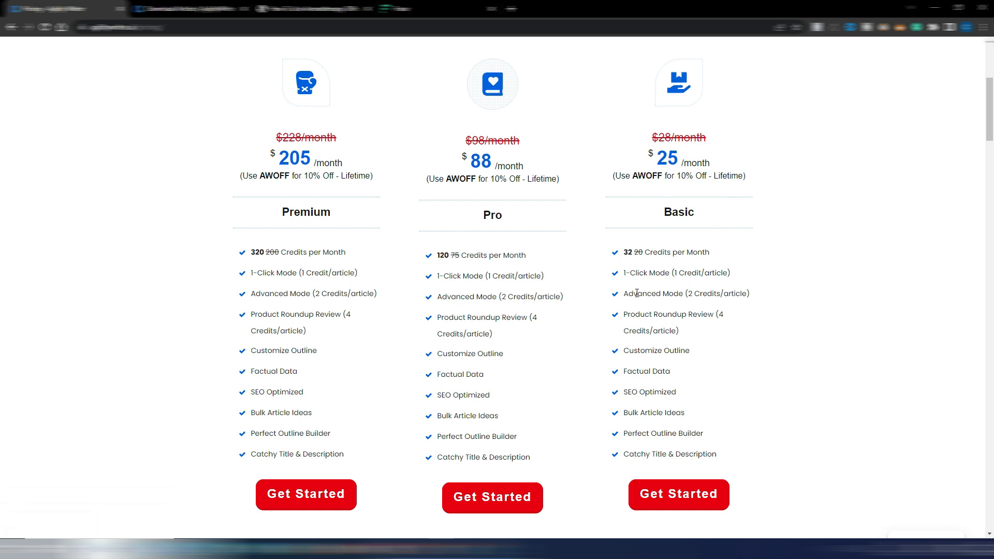
{"action": "left_click", "coordinate": [301, 8]}
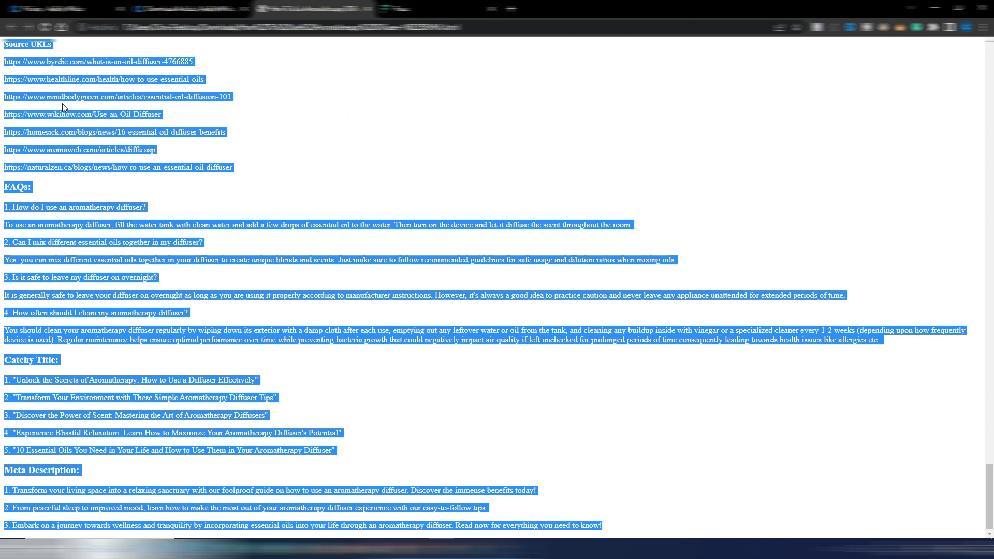
{"action": "key", "text": "ctrl+Tab"}
{"action": "scroll", "coordinate": [484, 372], "scroll_direction": "down", "scroll_amount": 4}
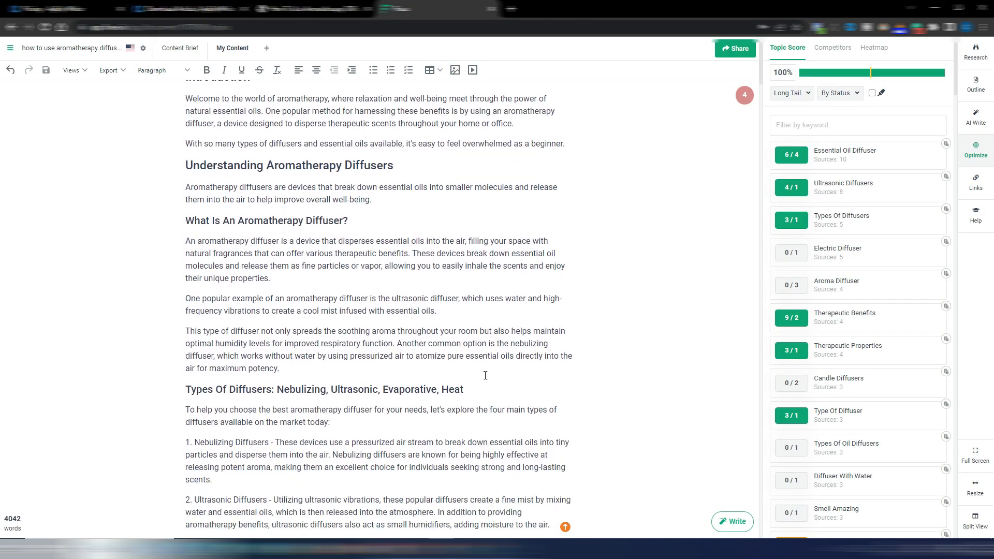
{"action": "scroll", "coordinate": [484, 372], "scroll_direction": "up", "scroll_amount": 5}
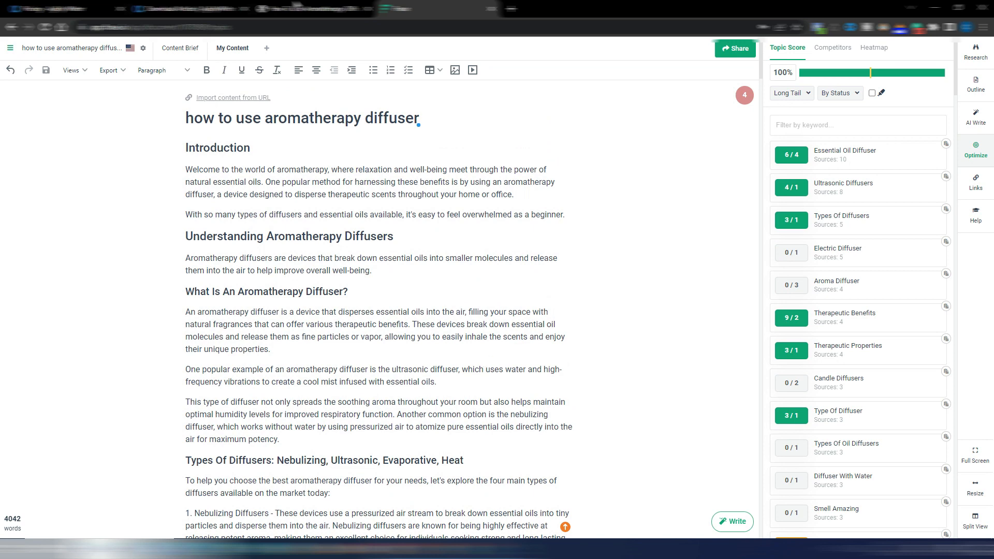
Recheck the pricing page from the plans up to its heading, then return to the article's topic score in the content editor.
{"action": "left_click", "coordinate": [23, 10]}
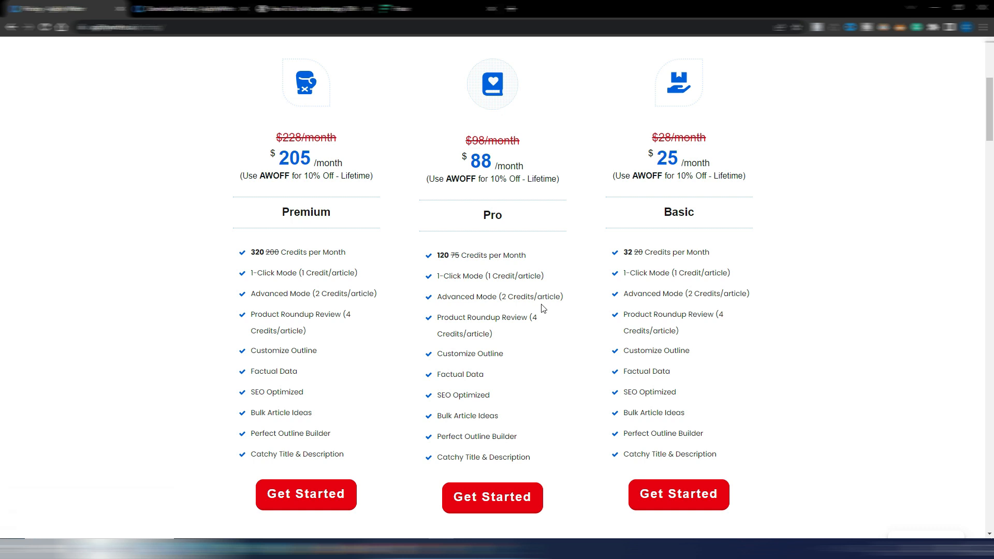
{"action": "scroll", "coordinate": [544, 309], "scroll_direction": "up", "scroll_amount": 5}
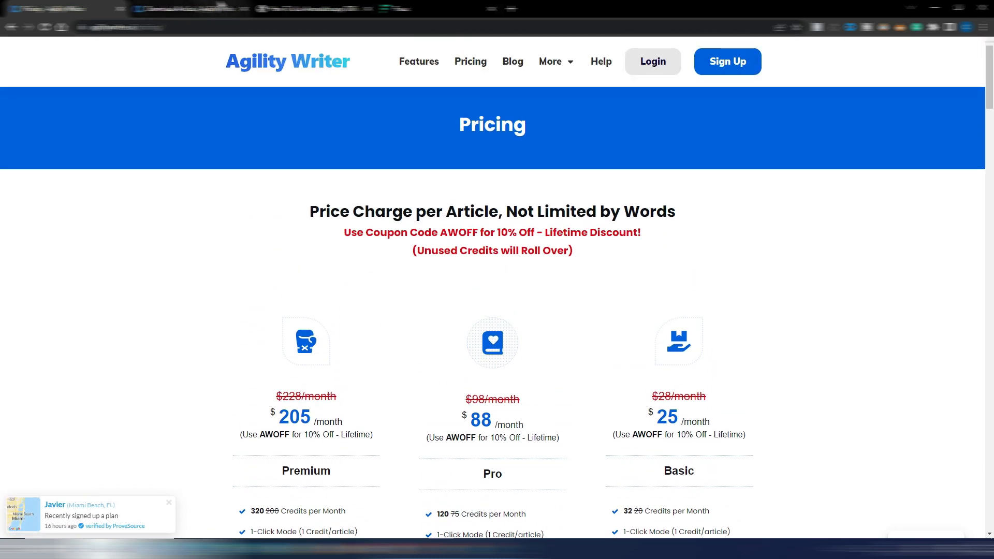
{"action": "left_click", "coordinate": [310, 9]}
{"action": "left_click", "coordinate": [443, 10]}
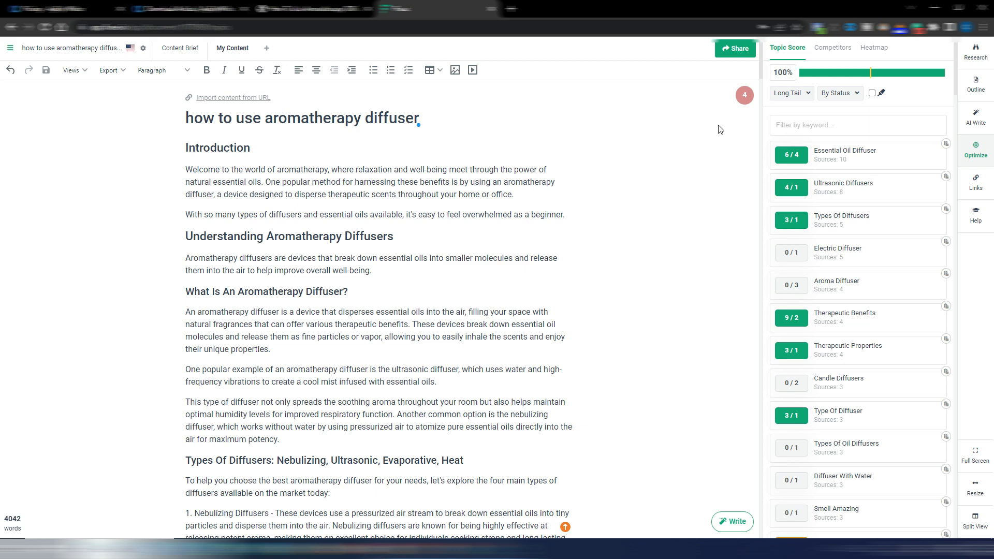
{"action": "left_click_drag", "start_coordinate": [760, 74], "coordinate": [756, 48]}
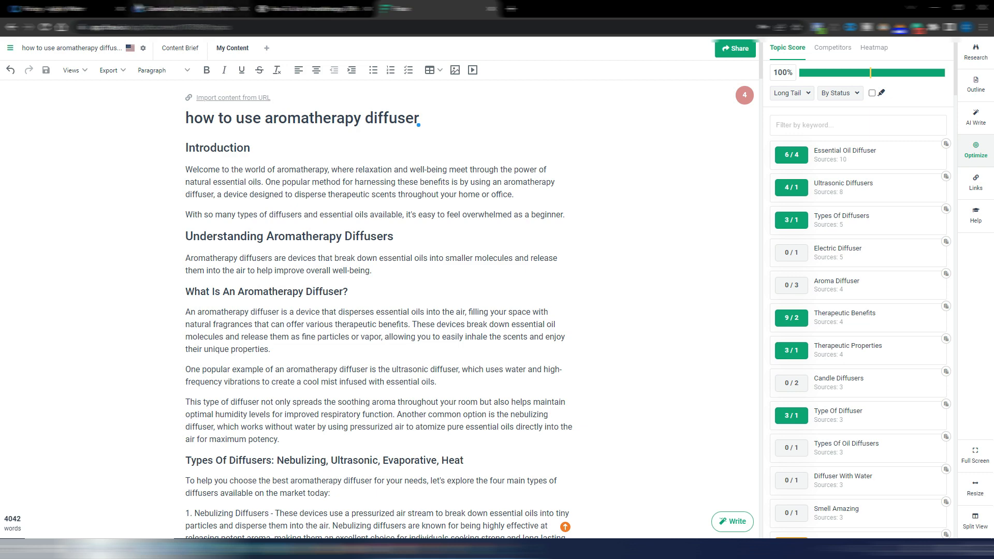
Tour Agility Writer's 1-Click Mode, Advanced Mode and Outline Builder, then open the Product Roundup writer.
{"action": "left_click", "coordinate": [87, 8]}
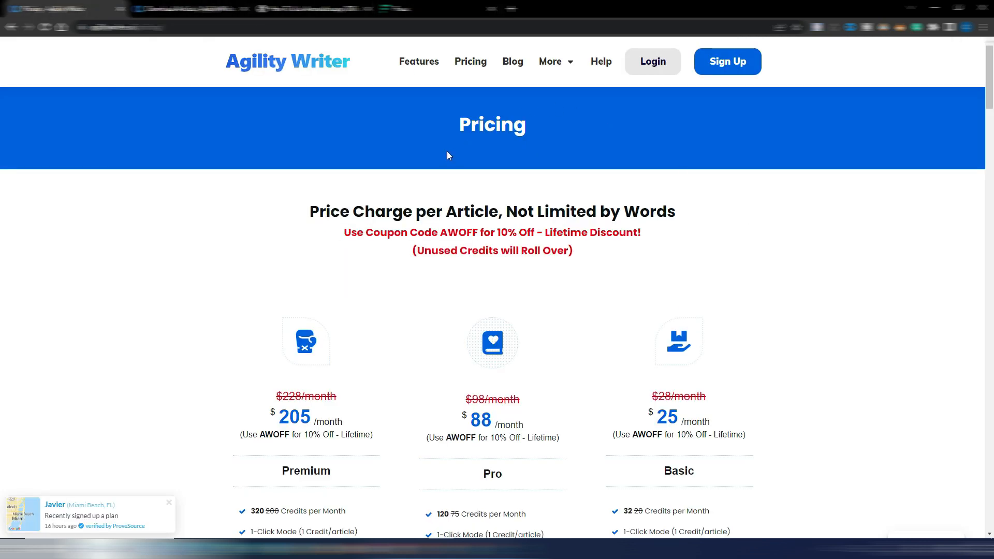
{"action": "left_click", "coordinate": [167, 9]}
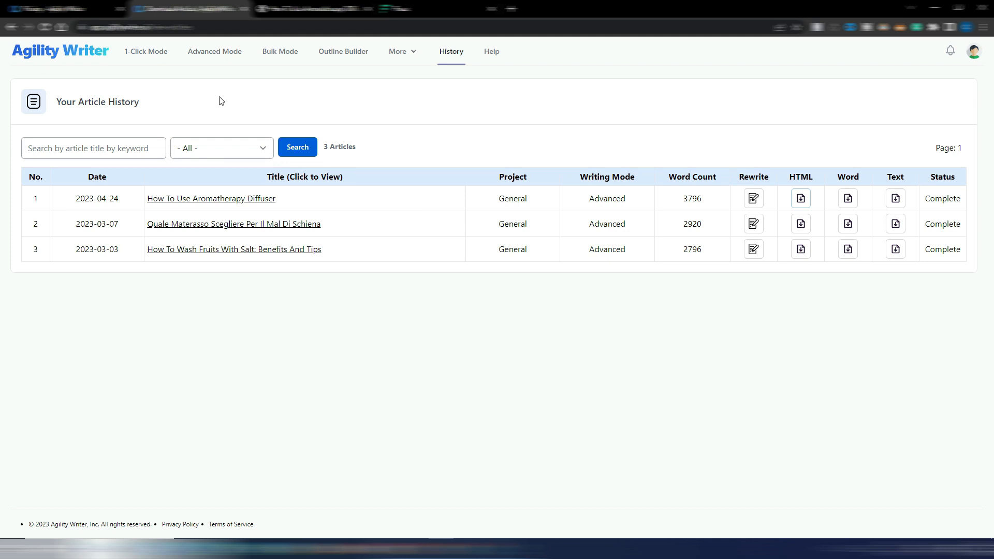
{"action": "left_click", "coordinate": [141, 55]}
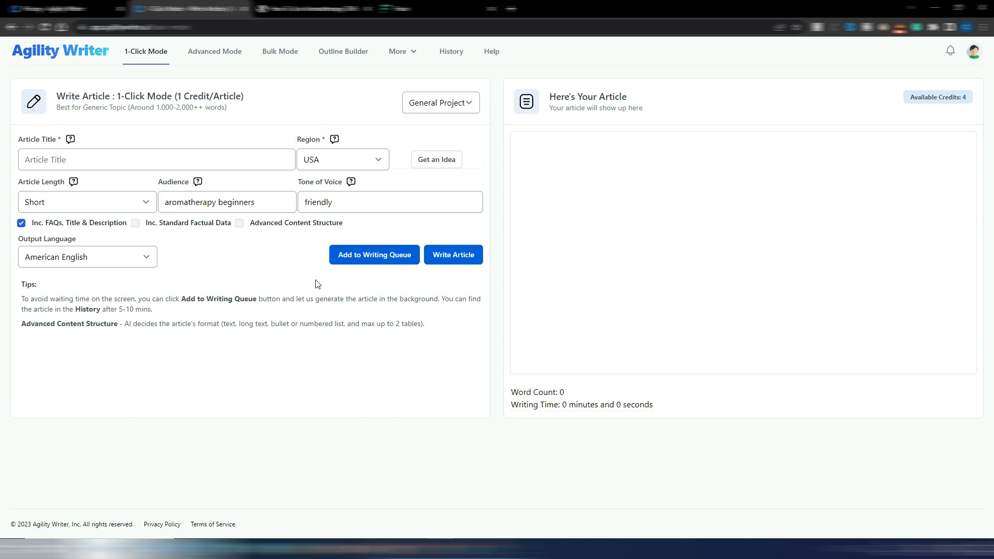
{"action": "left_click", "coordinate": [223, 52]}
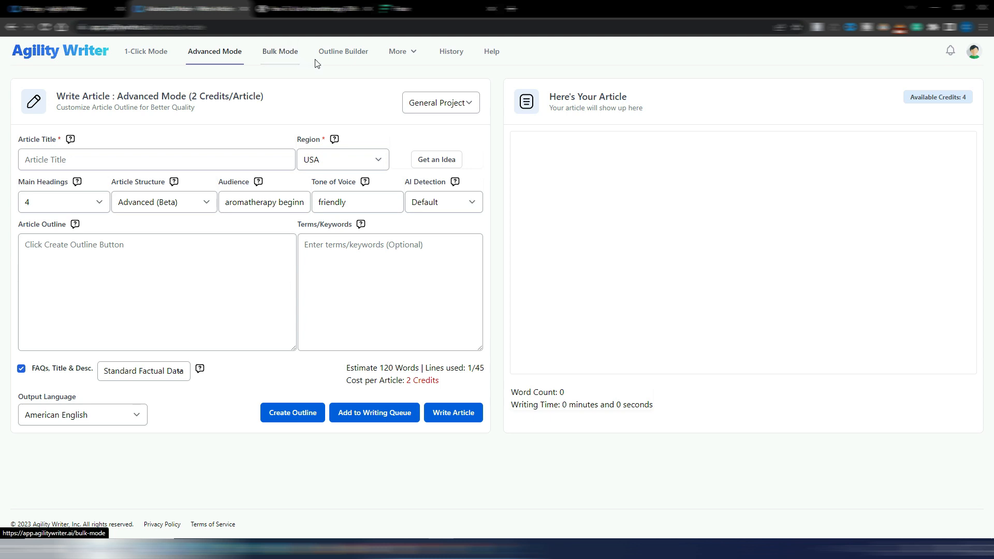
{"action": "left_click", "coordinate": [351, 53]}
{"action": "mouse_move", "coordinate": [403, 52]}
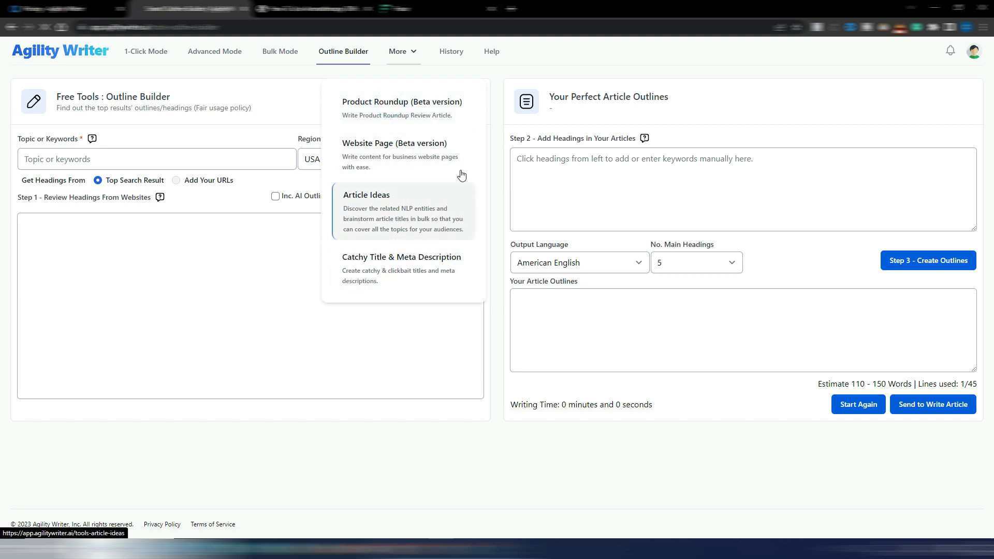
{"action": "left_click", "coordinate": [408, 109]}
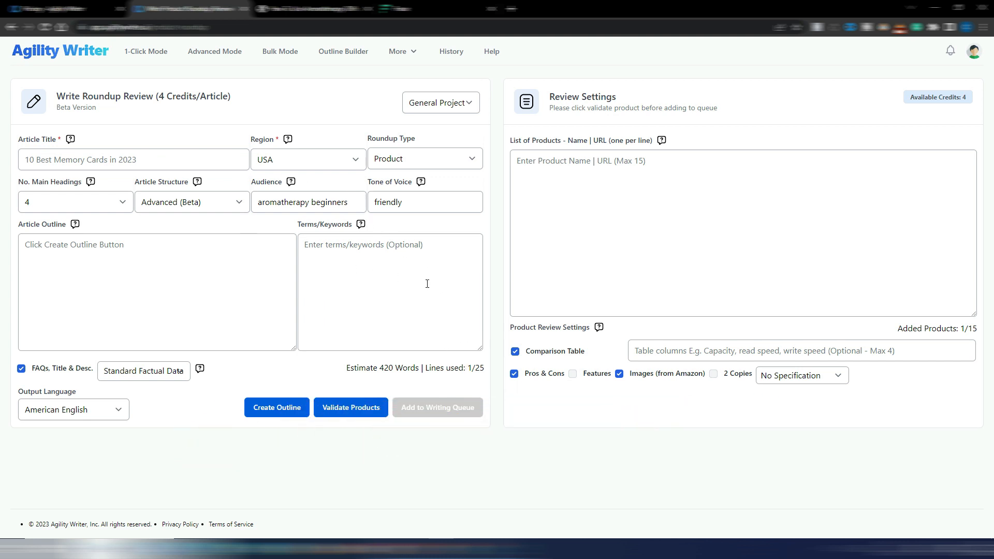
Compare the aromatherapy diffuser article with its competitors in the content editor, then examine the long-tail keyword heatmap.
{"action": "left_click", "coordinate": [425, 9]}
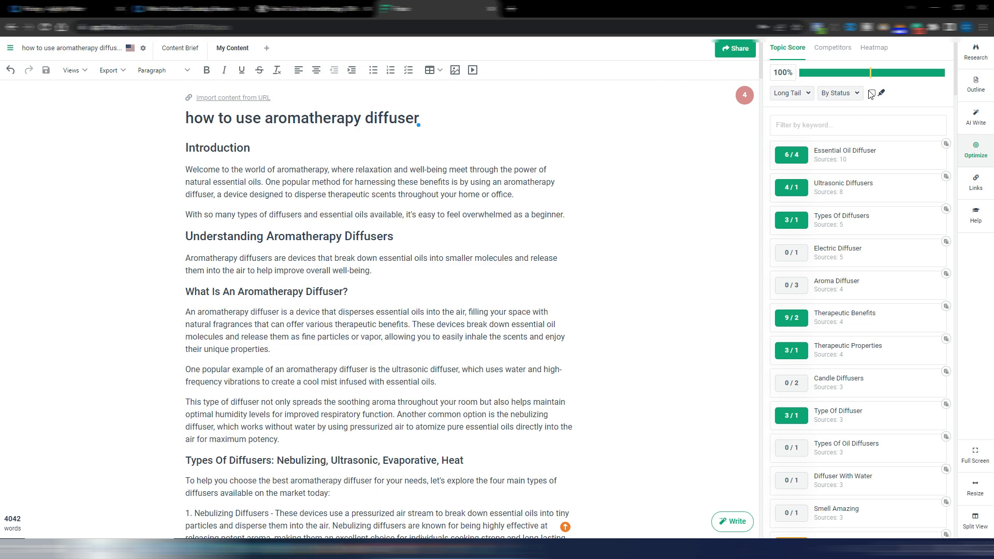
{"action": "left_click", "coordinate": [835, 49]}
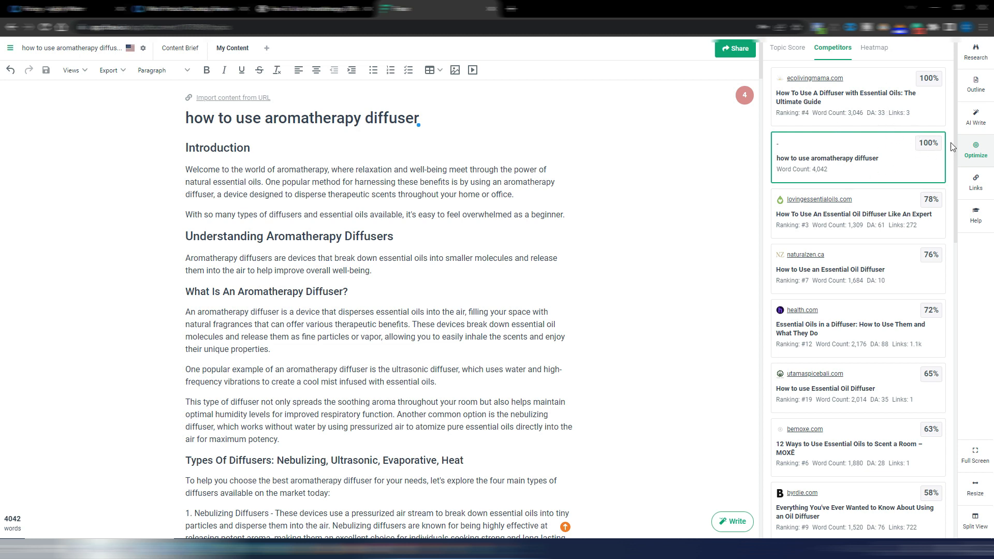
{"action": "left_click", "coordinate": [875, 48]}
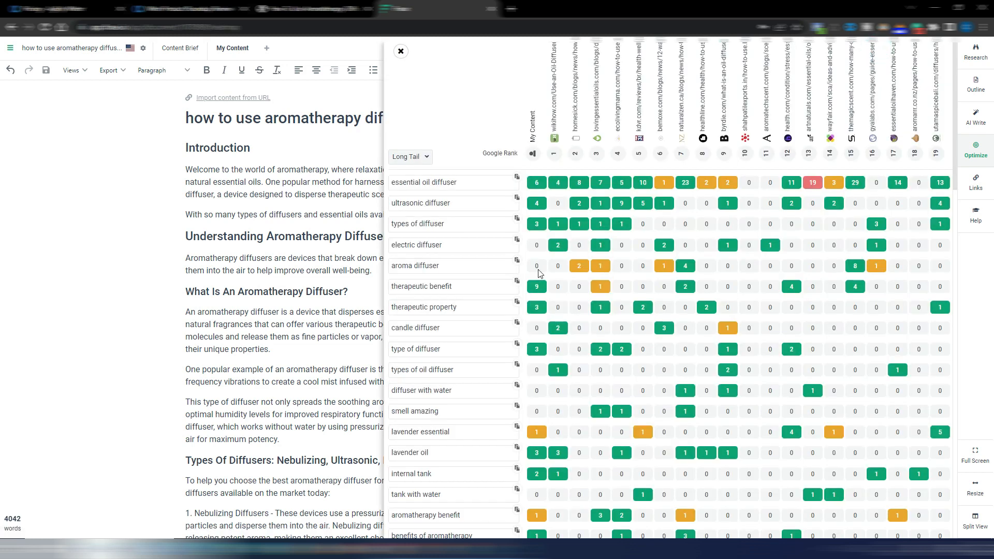
{"action": "scroll", "coordinate": [539, 265], "scroll_direction": "down", "scroll_amount": 7}
{"action": "scroll", "coordinate": [540, 269], "scroll_direction": "down", "scroll_amount": 6}
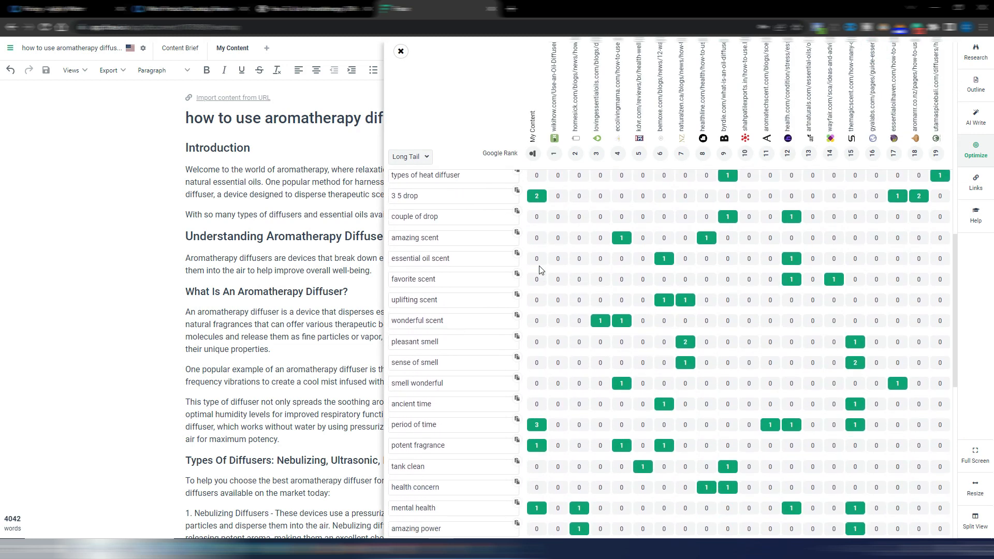
{"action": "scroll", "coordinate": [540, 268], "scroll_direction": "up", "scroll_amount": 10}
{"action": "scroll", "coordinate": [539, 269], "scroll_direction": "up", "scroll_amount": 3}
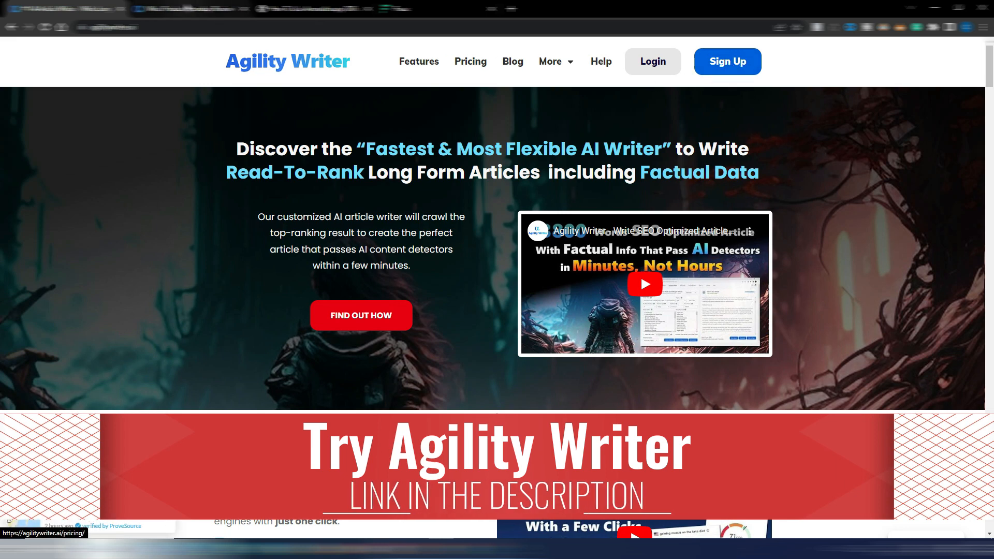
Revisit Agility Writer's Outline Builder and look through the additional tools down to Catchy Title & Meta Description.
{"action": "left_click", "coordinate": [188, 8]}
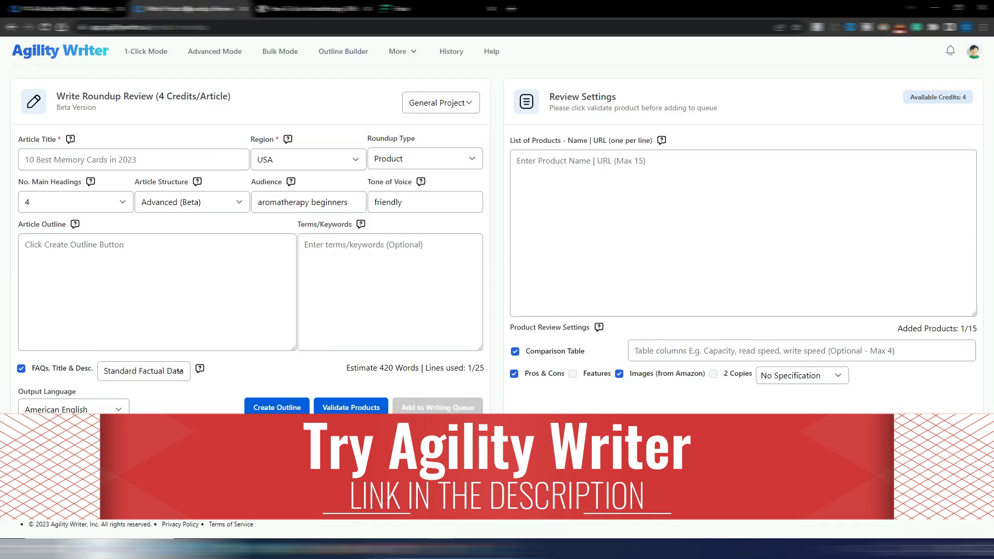
{"action": "left_click", "coordinate": [346, 51]}
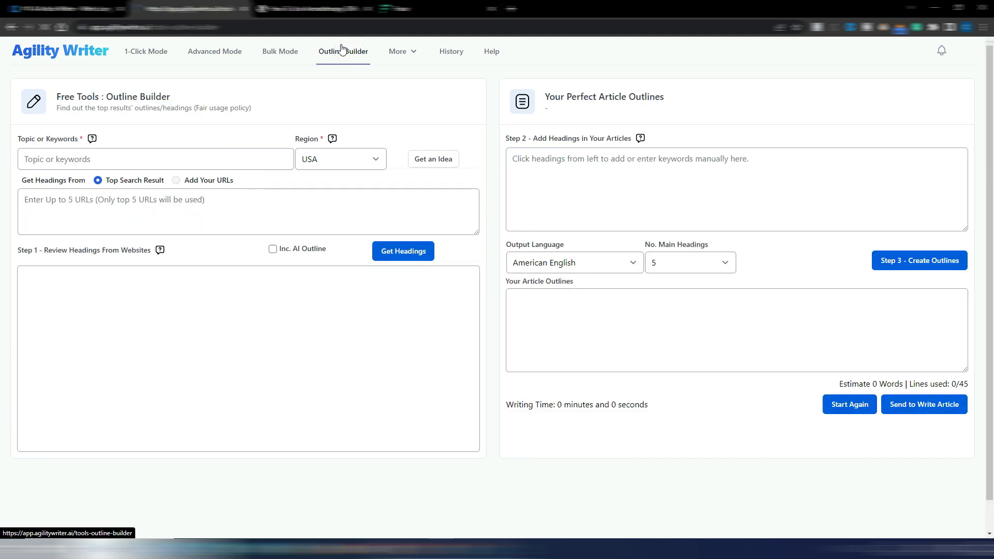
{"action": "left_click", "coordinate": [406, 51]}
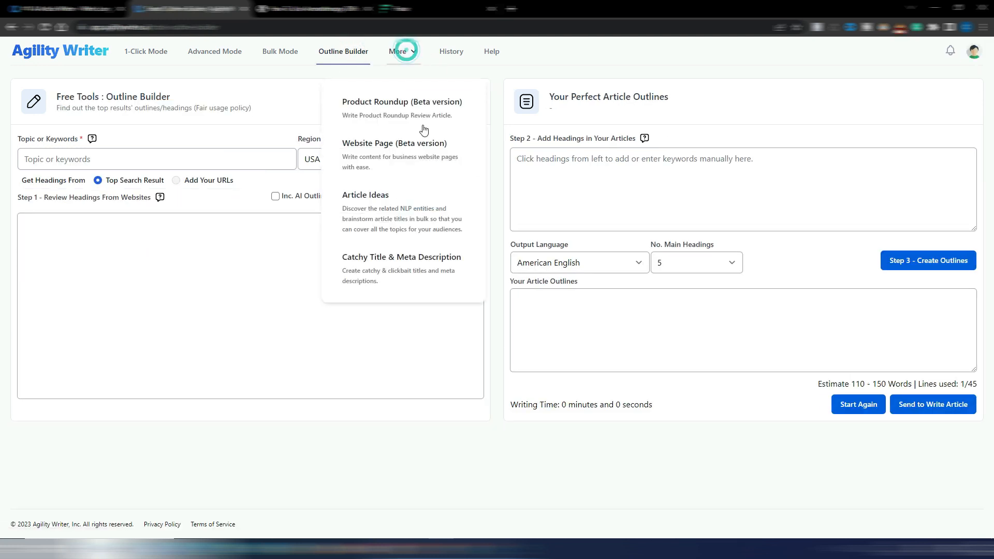
{"action": "left_click", "coordinate": [435, 270]}
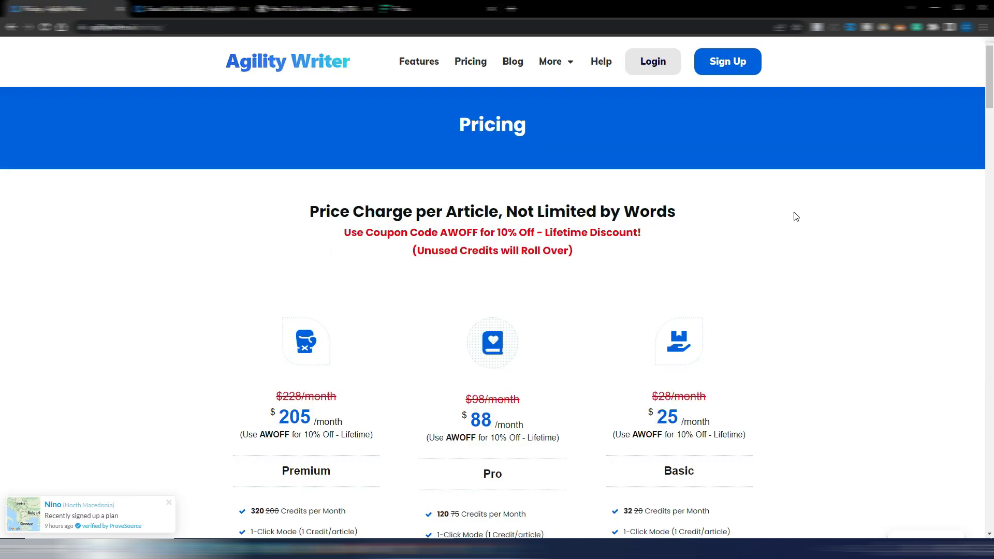
Examine the coupon offer, monthly prices and credit allowances of the three plans on the Agility Writer pricing page.
{"action": "scroll", "coordinate": [796, 217], "scroll_direction": "down", "scroll_amount": 3}
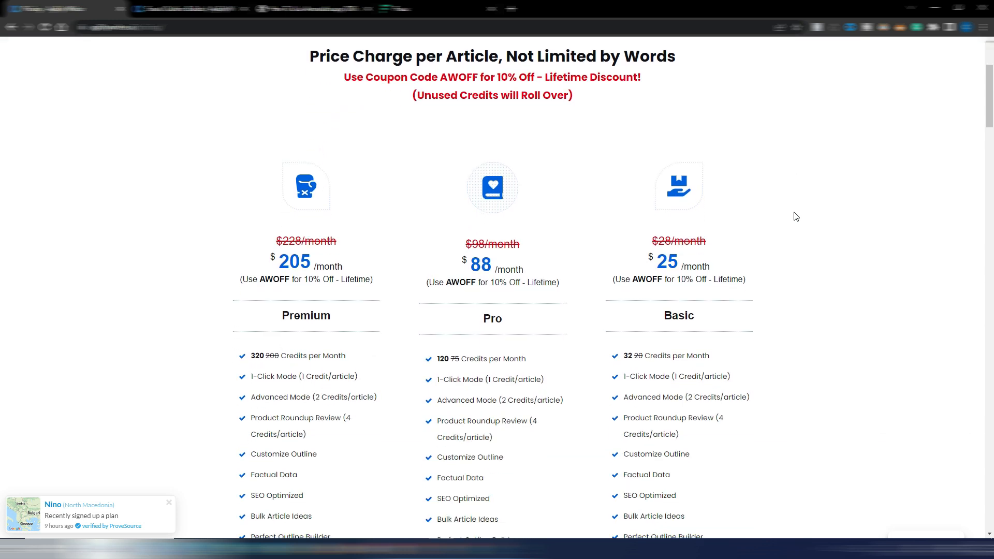
{"action": "scroll", "coordinate": [795, 216], "scroll_direction": "up", "scroll_amount": 3}
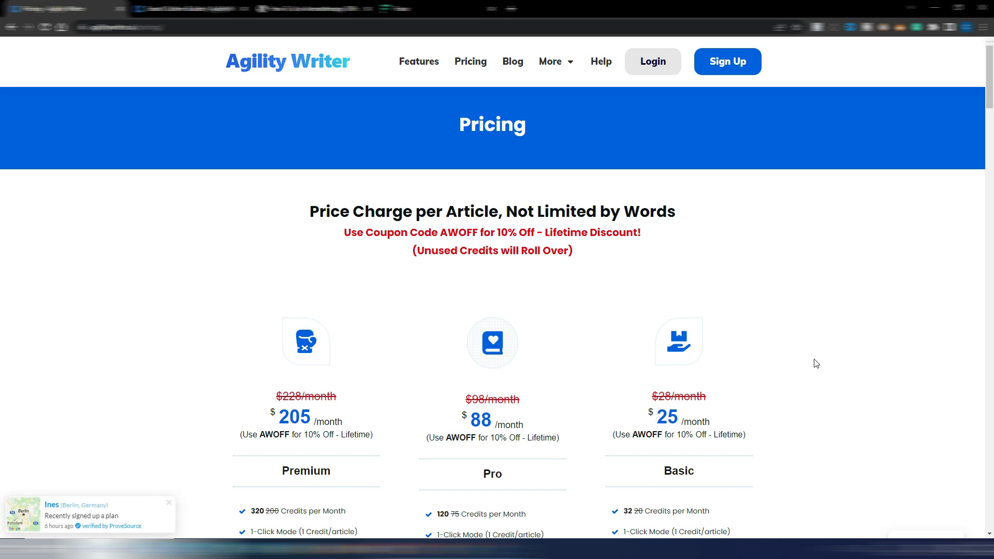
{"action": "scroll", "coordinate": [816, 362], "scroll_direction": "down", "scroll_amount": 3}
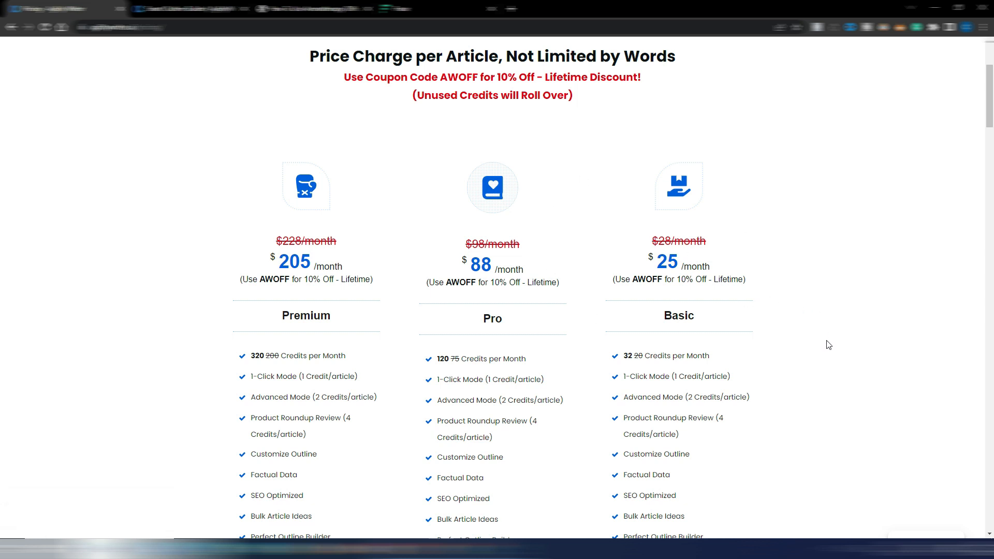
{"action": "scroll", "coordinate": [861, 339], "scroll_direction": "up", "scroll_amount": 2}
{"action": "scroll", "coordinate": [861, 339], "scroll_direction": "up", "scroll_amount": 1}
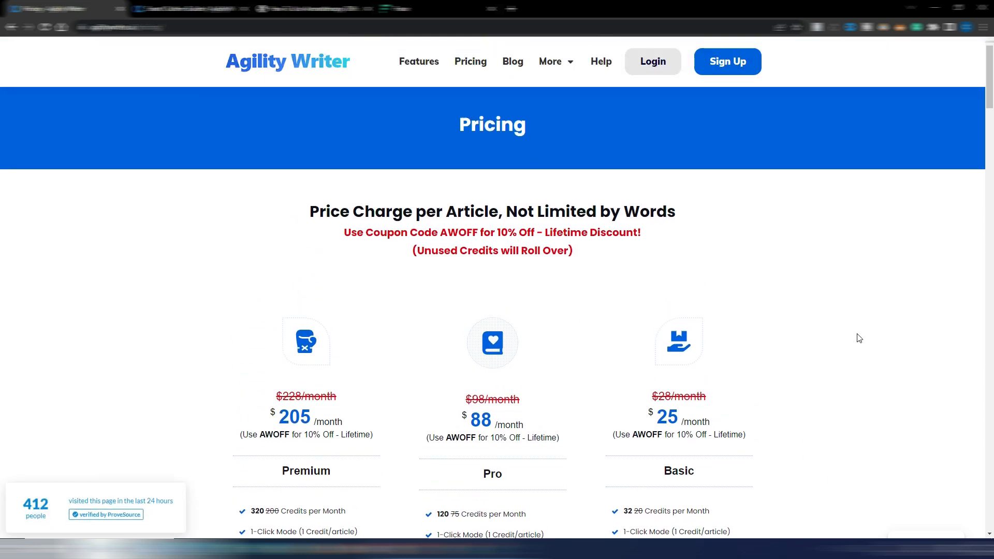